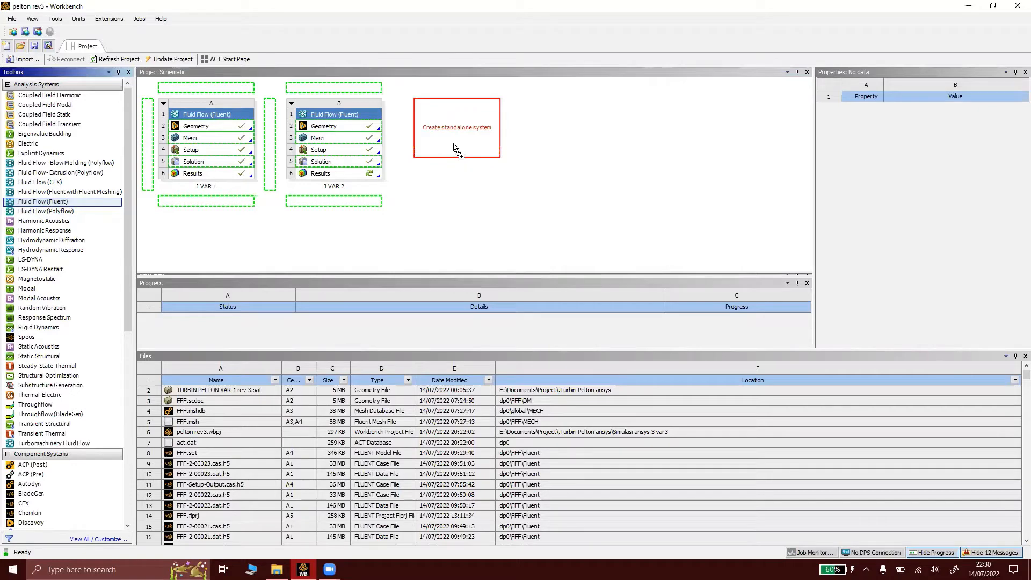
# Add a standalone Fluid Flow (Fluent) analysis system to the project schematic and name it J VAR 3
pyautogui.moveTo(453, 146); pyautogui.dragTo(453, 146)
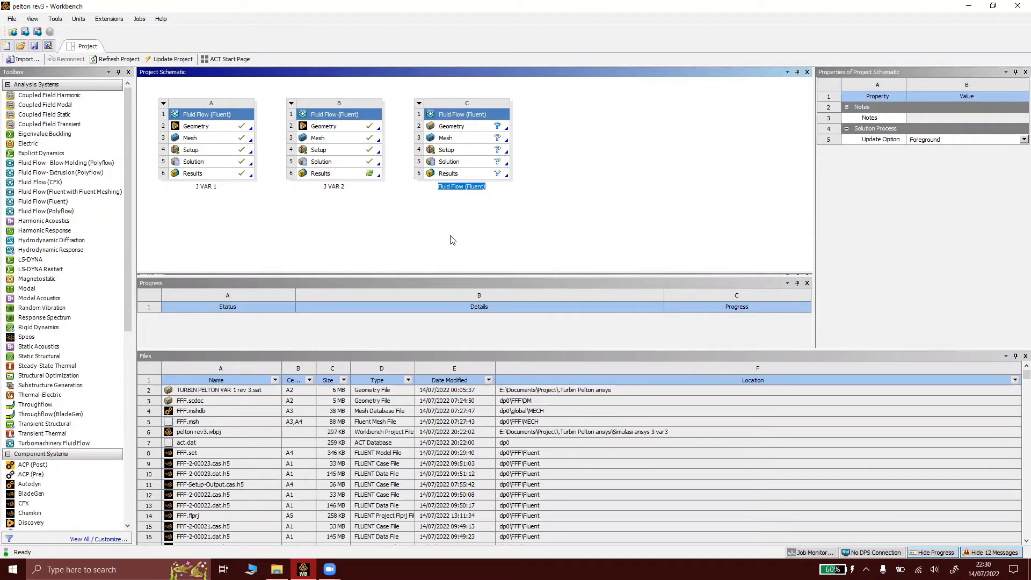
pyautogui.write('J VAR 3')
pyautogui.press('Return')
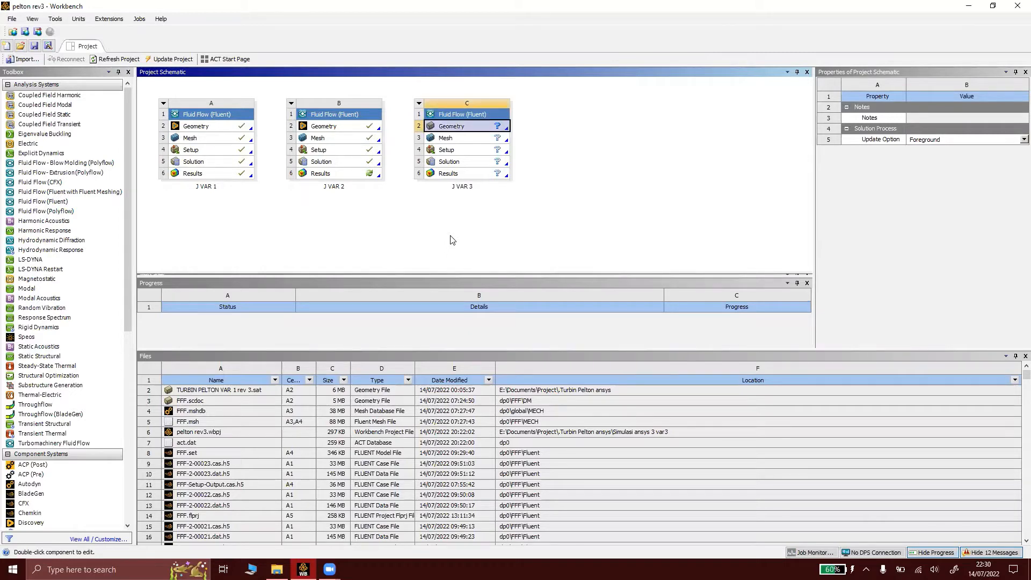
# Import the ACIS file TURBIN PELTON VAR 3 rev 3 as the geometry of the J VAR 3 system
pyautogui.rightClick(481, 133)
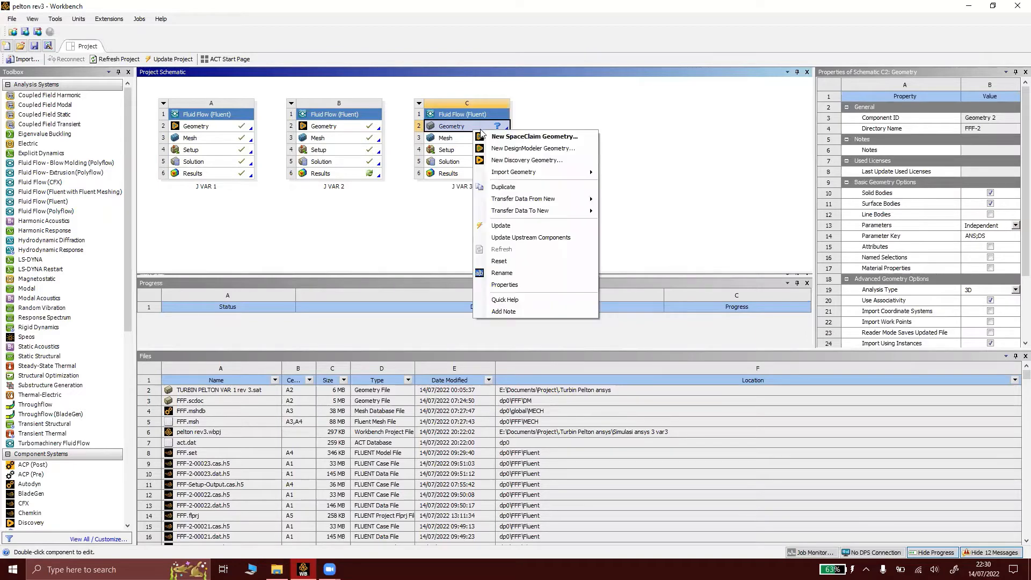
pyautogui.moveTo(517, 175)
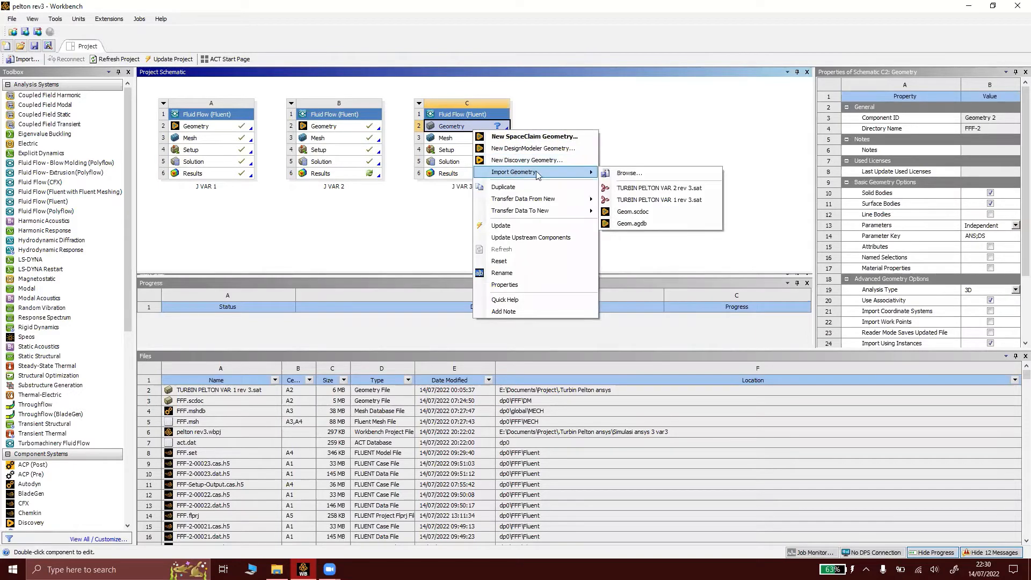
pyautogui.click(643, 173)
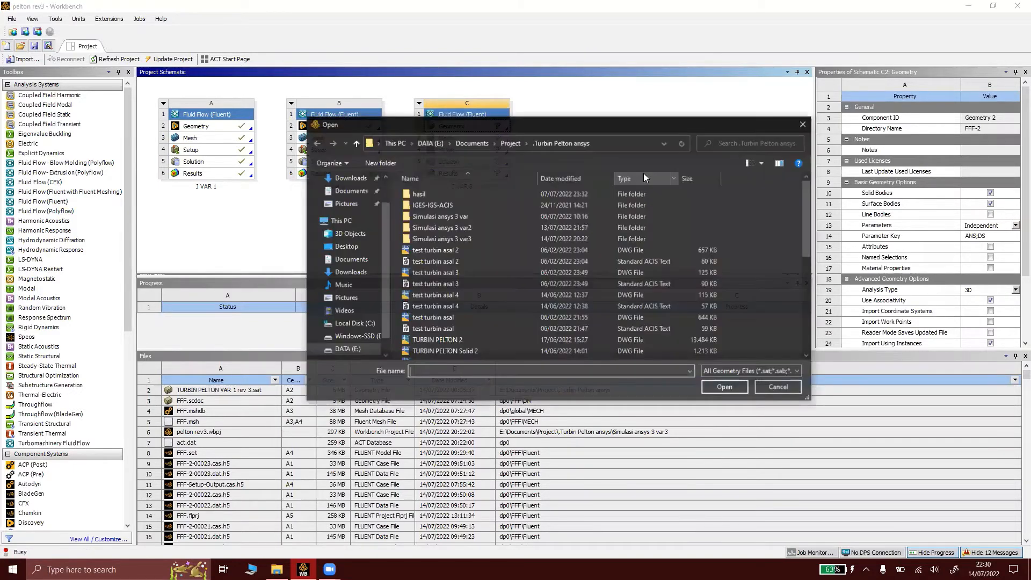
pyautogui.scroll(-5, 451, 291)
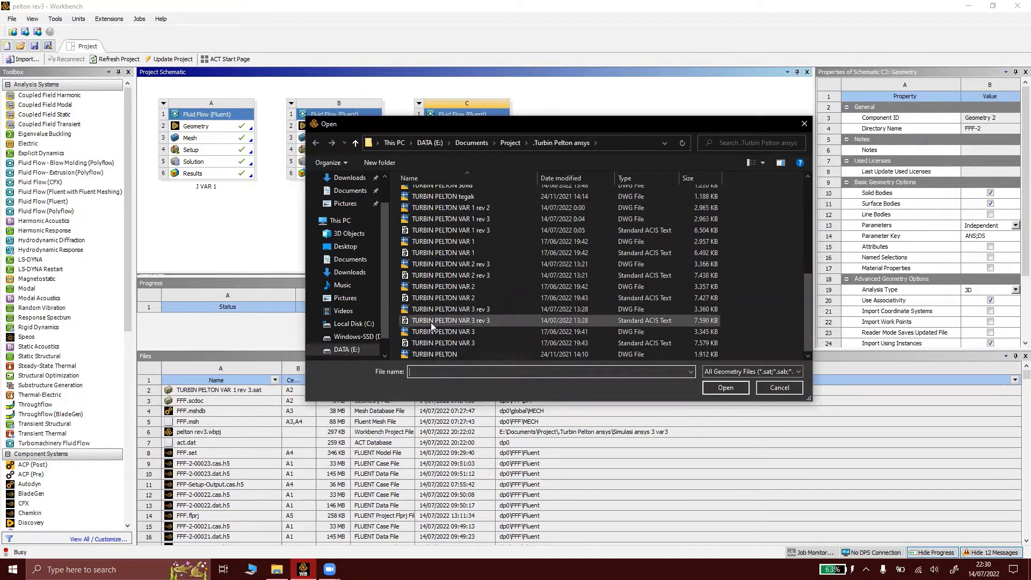
pyautogui.click(464, 322)
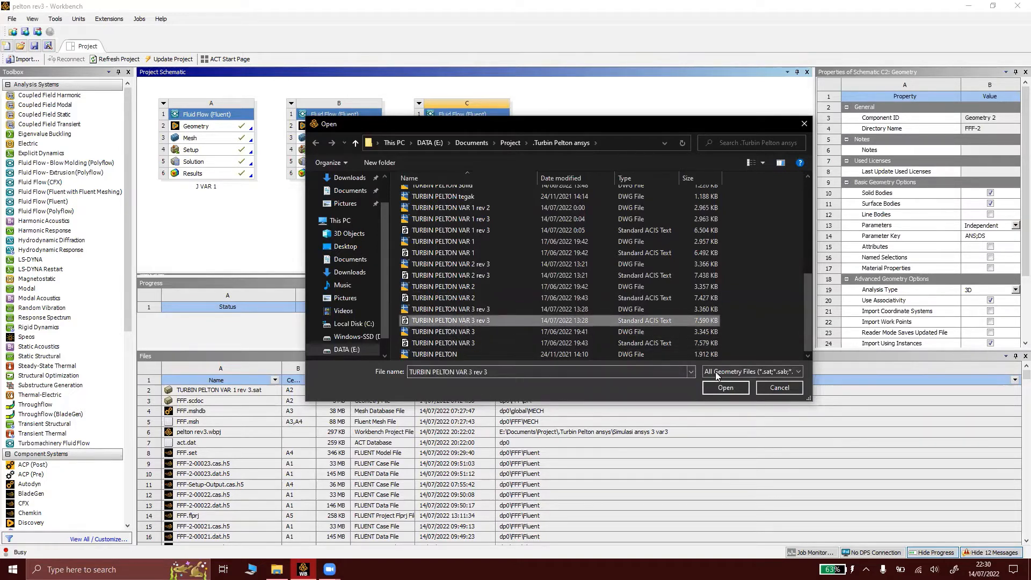
pyautogui.click(724, 388)
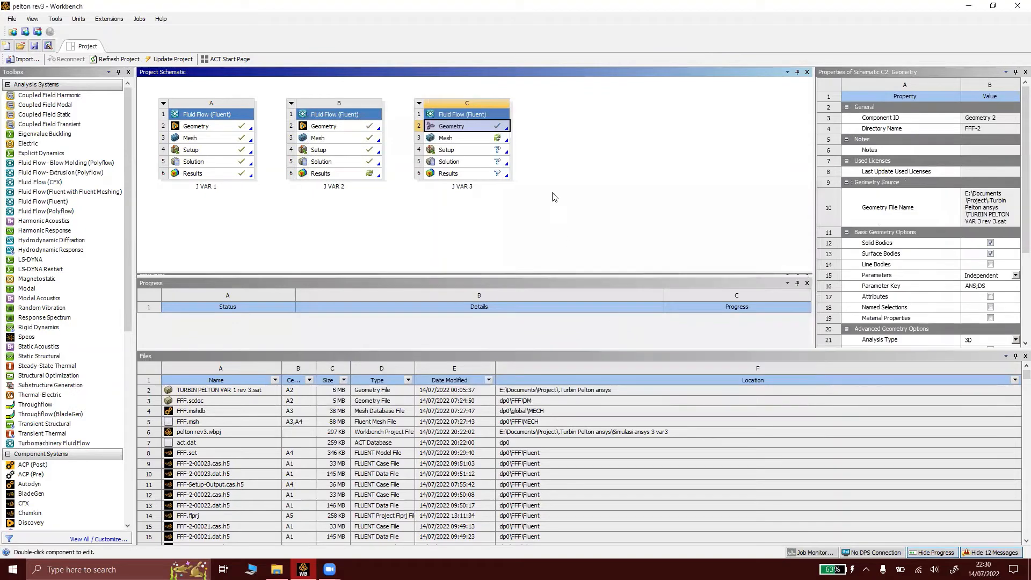
# Open the J VAR 3 geometry for editing in SpaceClaim
pyautogui.rightClick(466, 132)
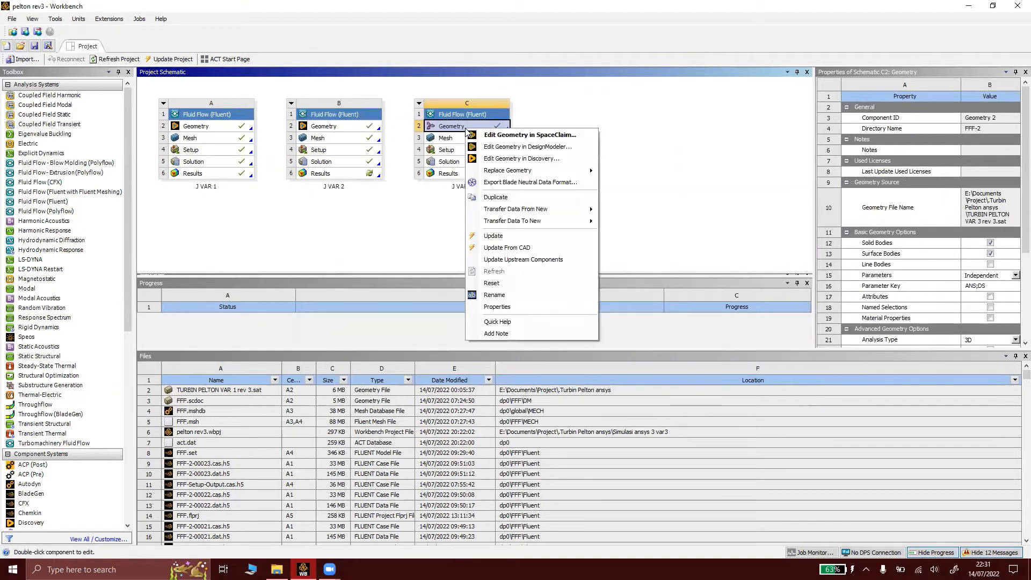
pyautogui.click(512, 136)
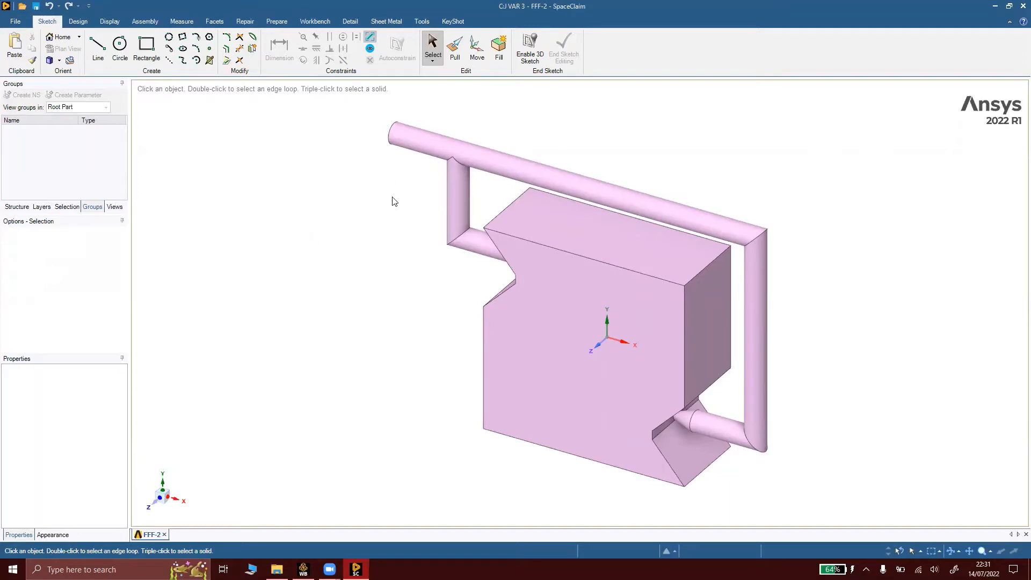
pyautogui.moveTo(766, 357)
pyautogui.mouseDown(button='middle')
pyautogui.moveTo(943, 361)
pyautogui.moveTo(814, 370)
pyautogui.moveTo(817, 354)
pyautogui.mouseUp(button='middle')
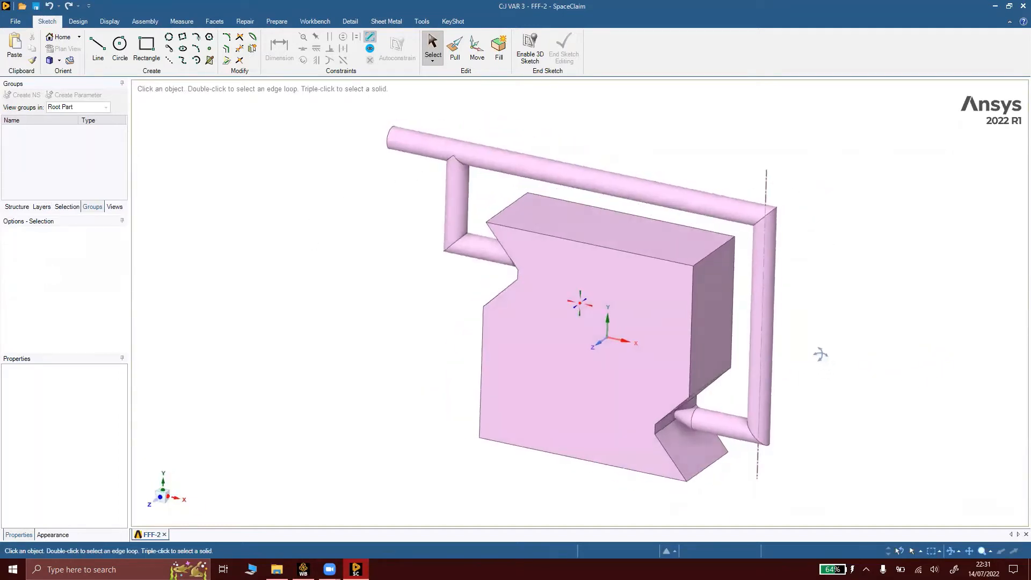
# Rename the Solid1 body, made up of the housing block and pipes, to DomStatis
pyautogui.click(12, 207)
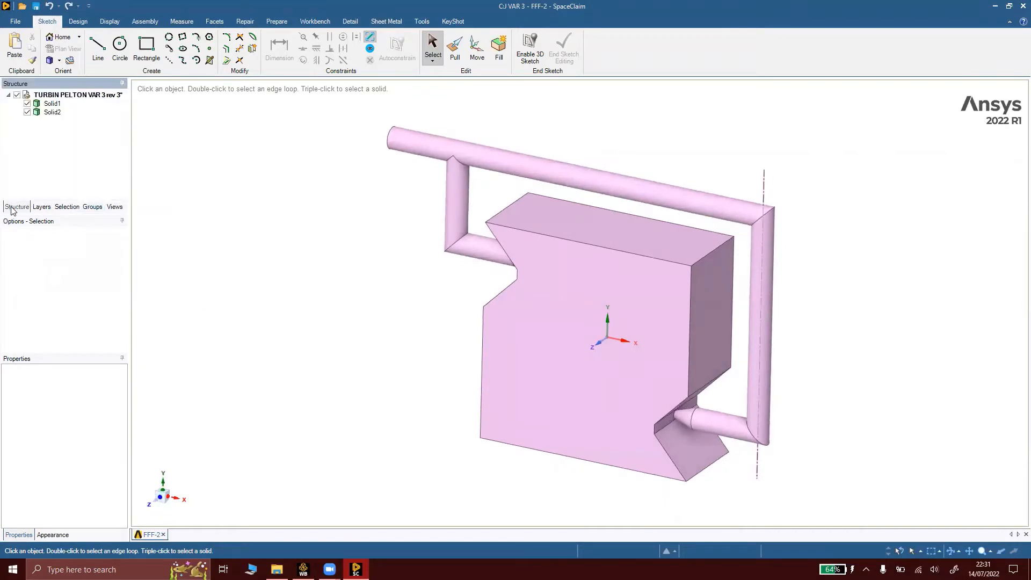
pyautogui.click(49, 108)
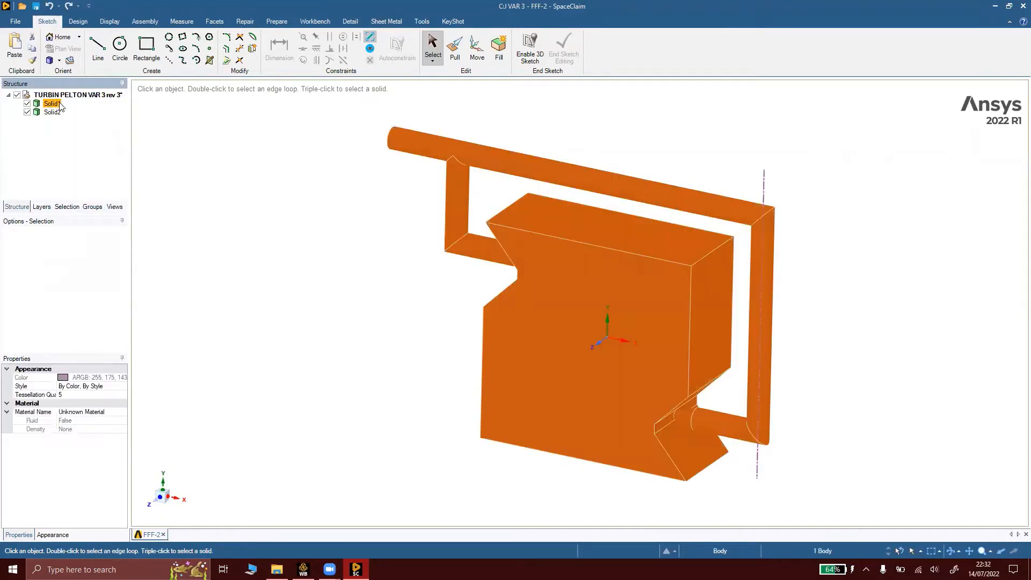
pyautogui.rightClick(54, 106)
pyautogui.click(85, 159)
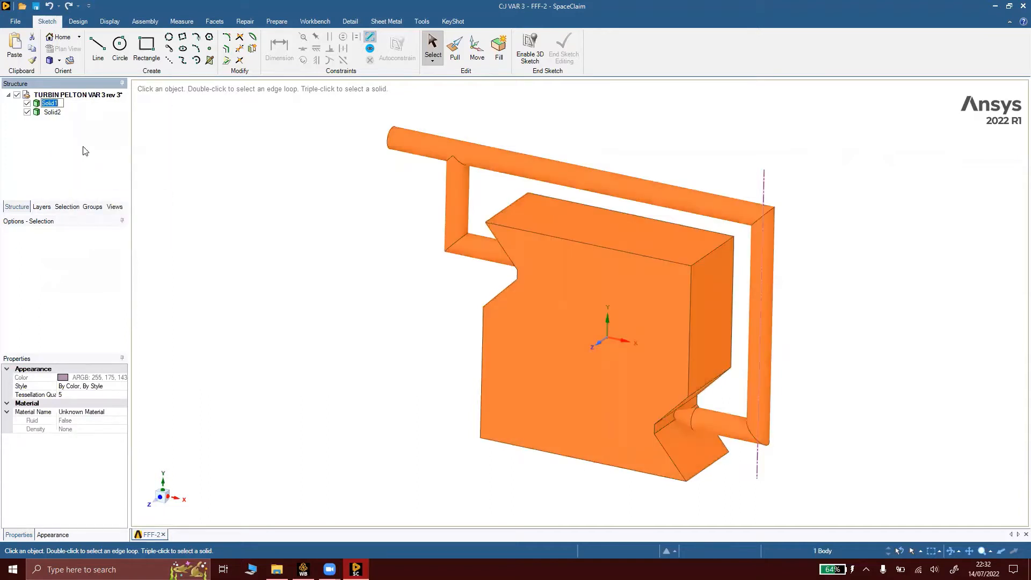
pyautogui.write('DomS')
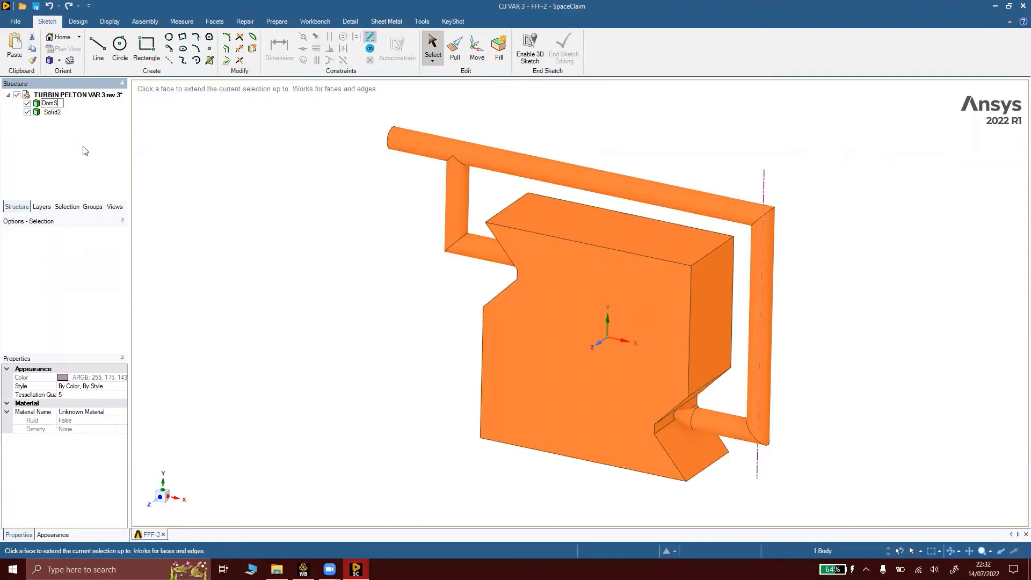
pyautogui.write('ta')
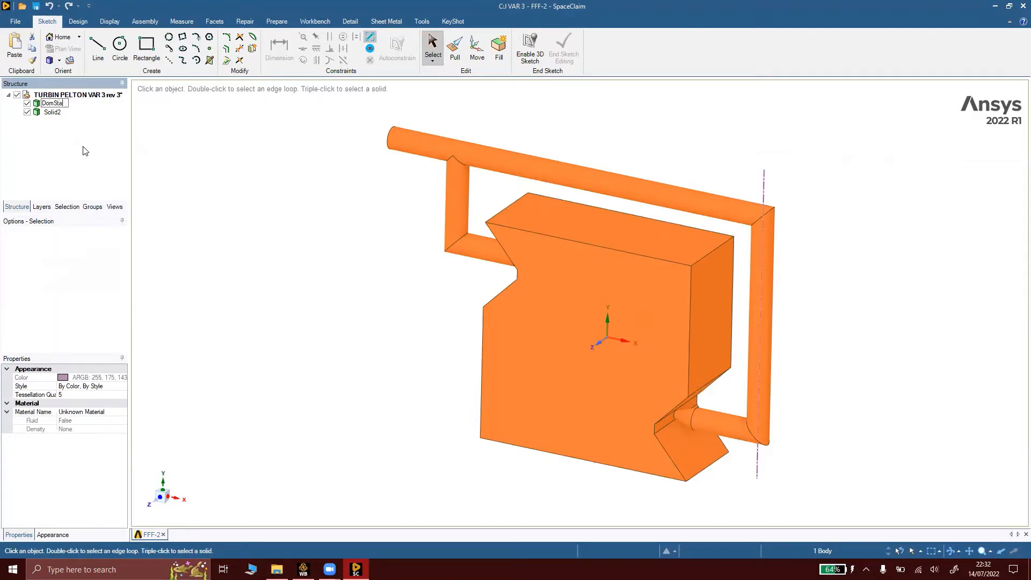
pyautogui.write('tis')
# Rename the second body, the cylindrical disc inside the housing block, to DomPutar
pyautogui.click(54, 113)
pyautogui.rightClick(53, 115)
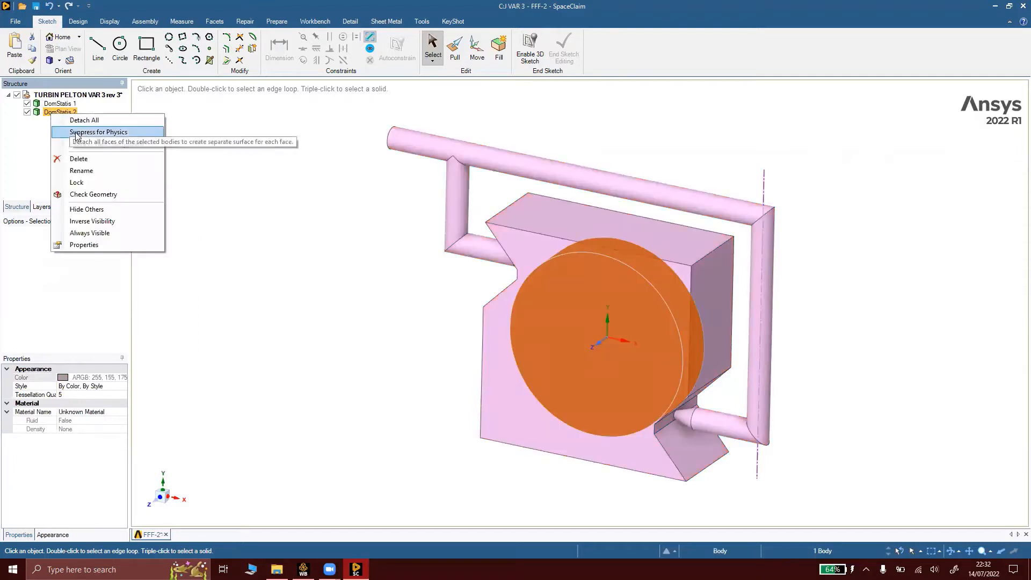
pyautogui.click(81, 171)
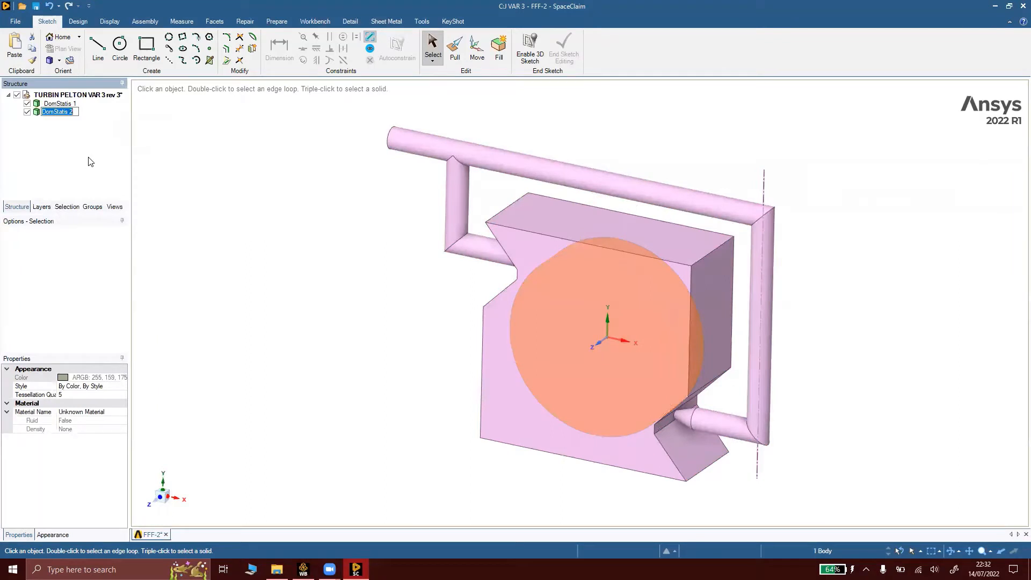
pyautogui.write('DomPutar')
pyautogui.press('Return')
# Create a named selection called Inlet from the open circular end face of the long upper pipe
pyautogui.click(93, 208)
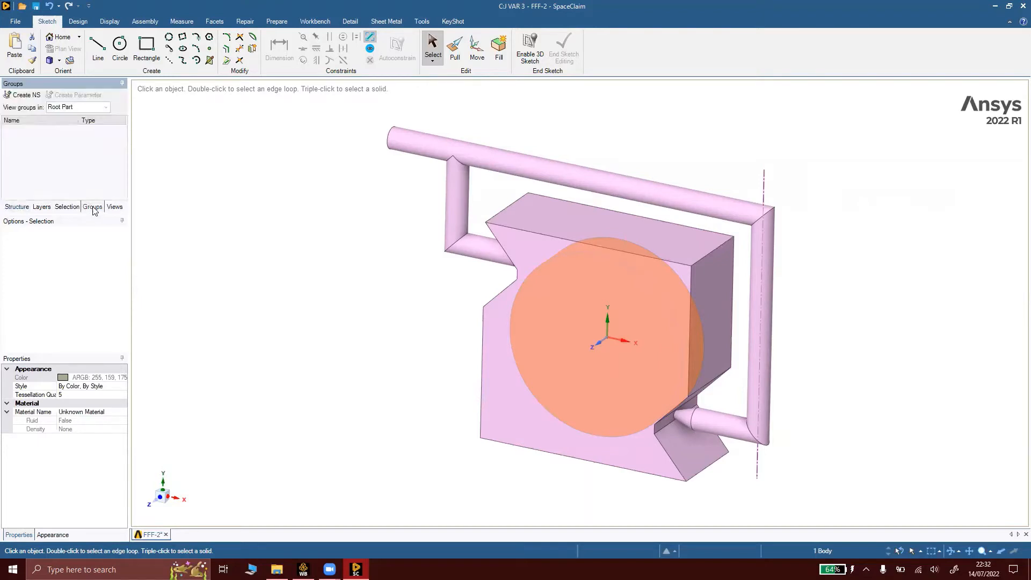
pyautogui.moveTo(711, 330)
pyautogui.mouseDown(button='middle')
pyautogui.moveTo(759, 315)
pyautogui.moveTo(829, 344)
pyautogui.moveTo(708, 269)
pyautogui.mouseUp(button='middle')
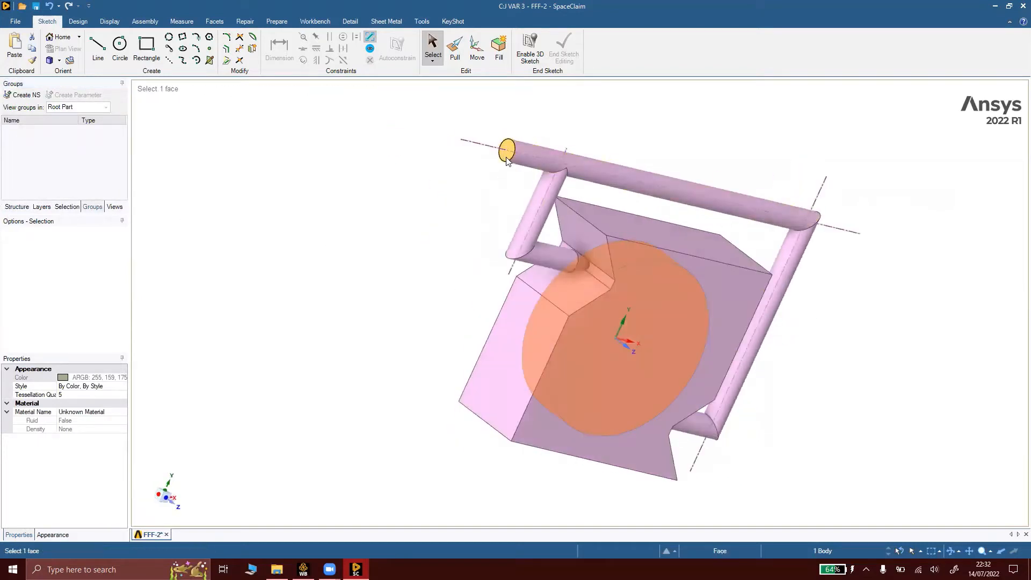
pyautogui.click(507, 161)
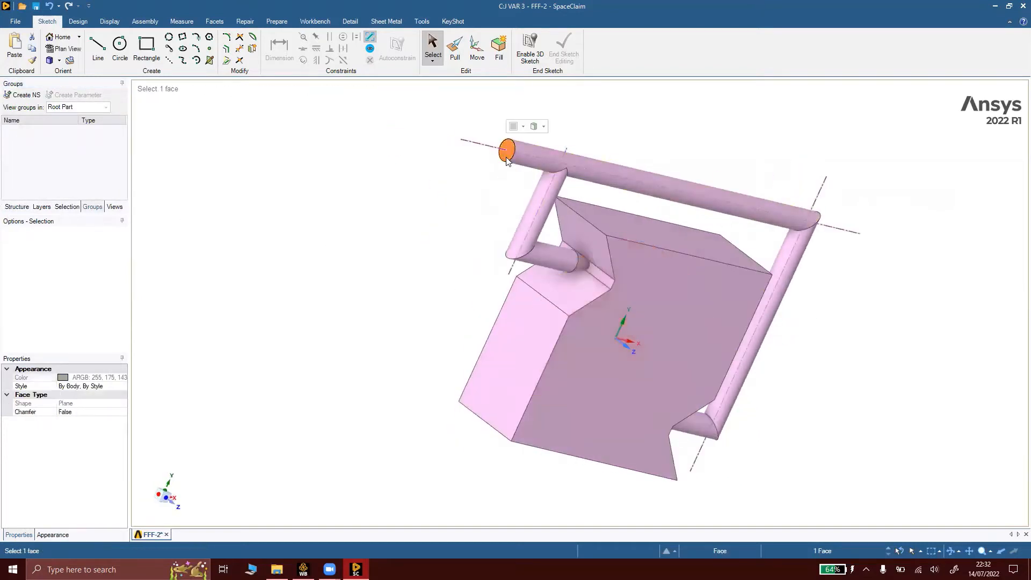
pyautogui.click(10, 97)
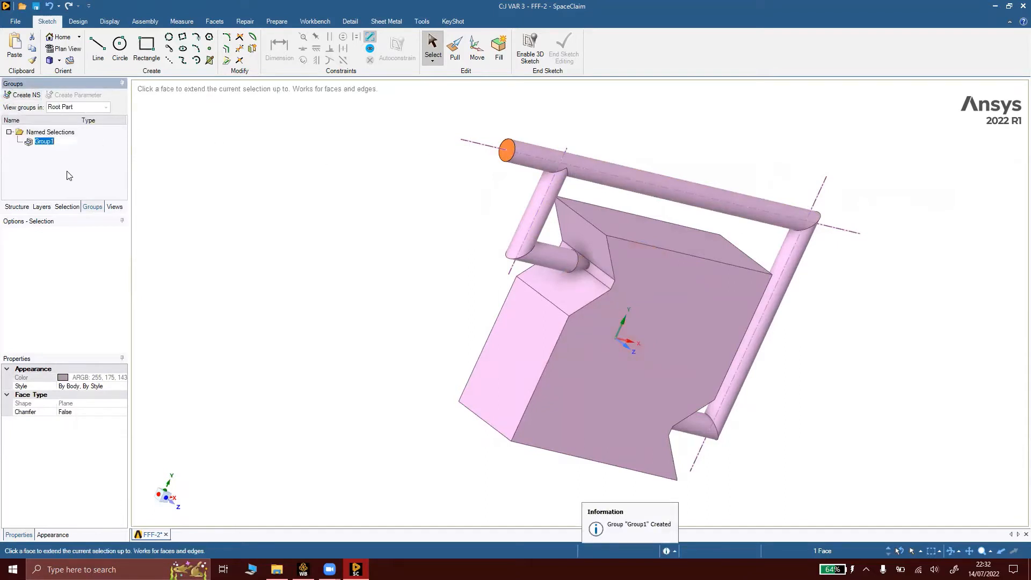
pyautogui.write('Inl')
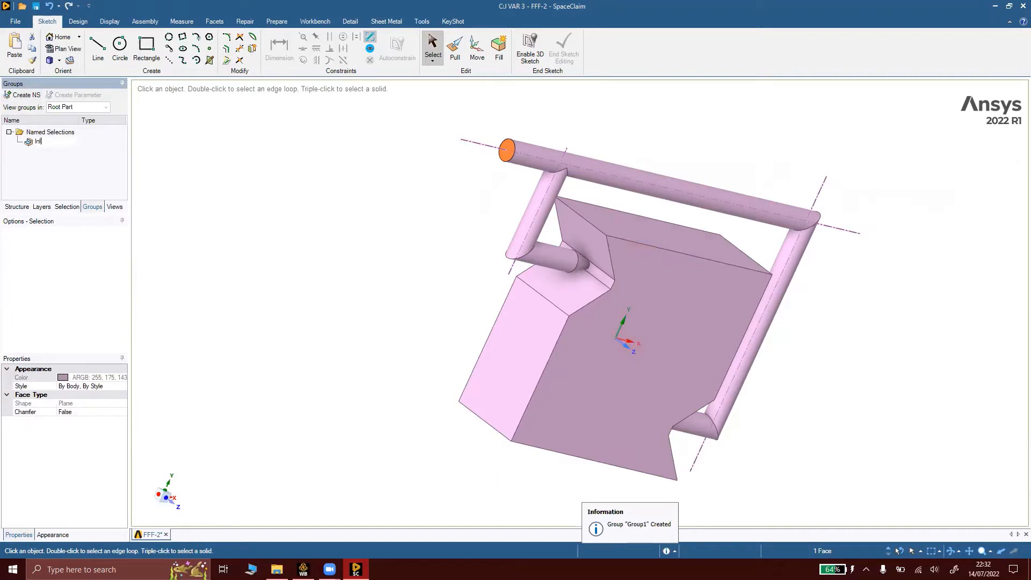
pyautogui.write('et')
pyautogui.press('Return')
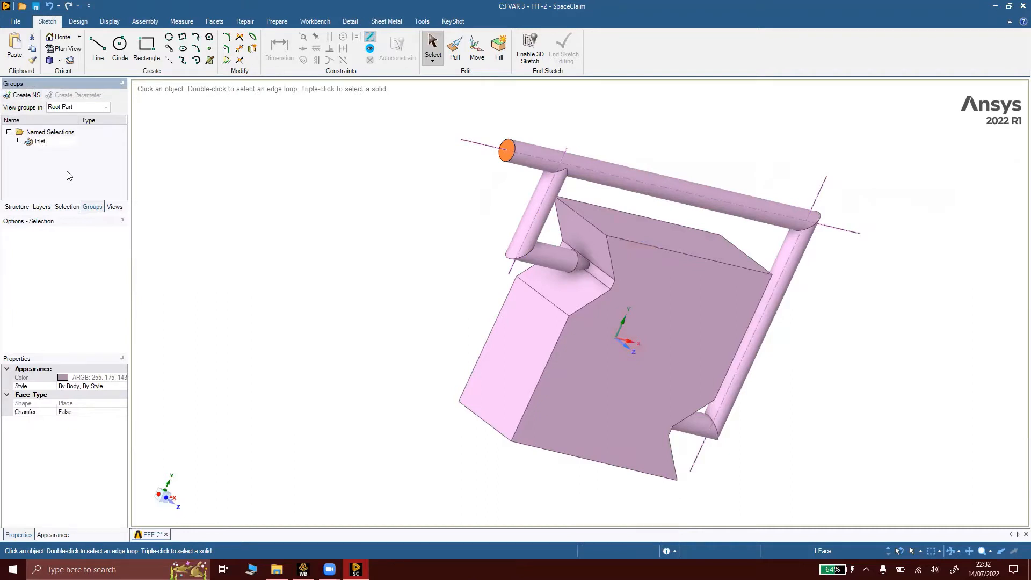
# Create a named selection called Outlet from the flat bottom face of the housing block
pyautogui.click(678, 296)
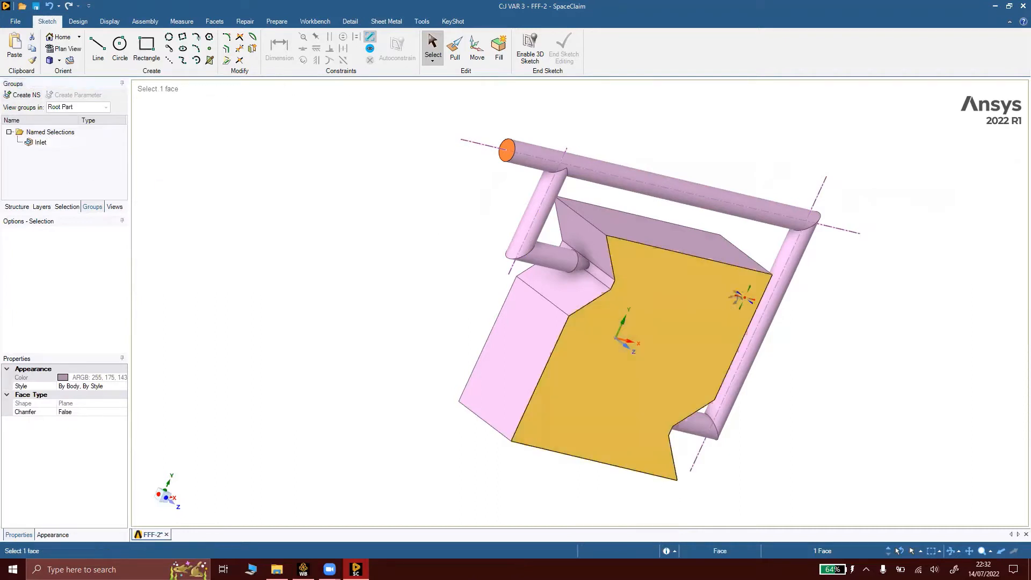
pyautogui.moveTo(743, 297); pyautogui.dragTo(639, 193, button='middle')
pyautogui.moveTo(706, 316); pyautogui.dragTo(738, 301, button='middle')
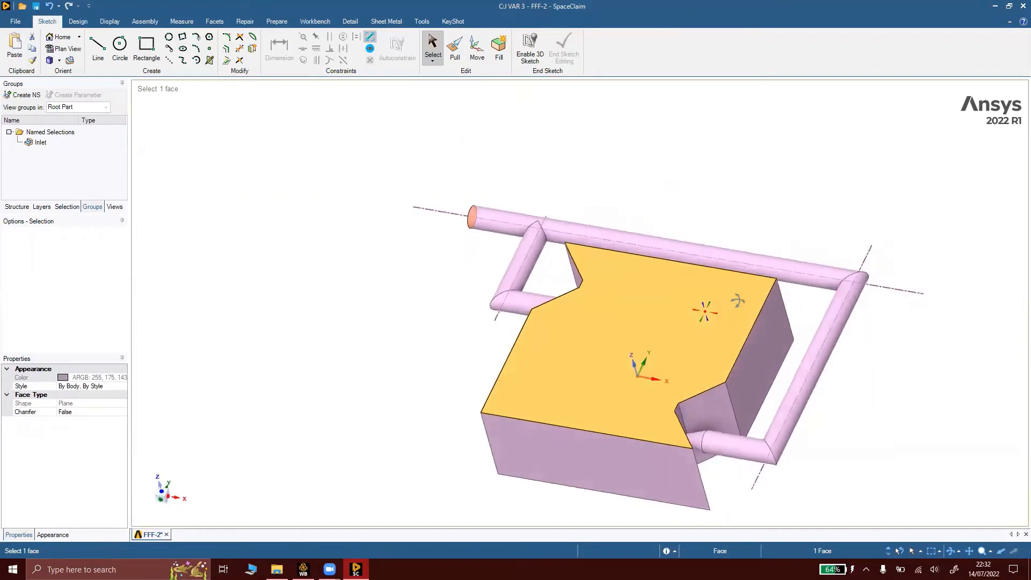
pyautogui.click(620, 469)
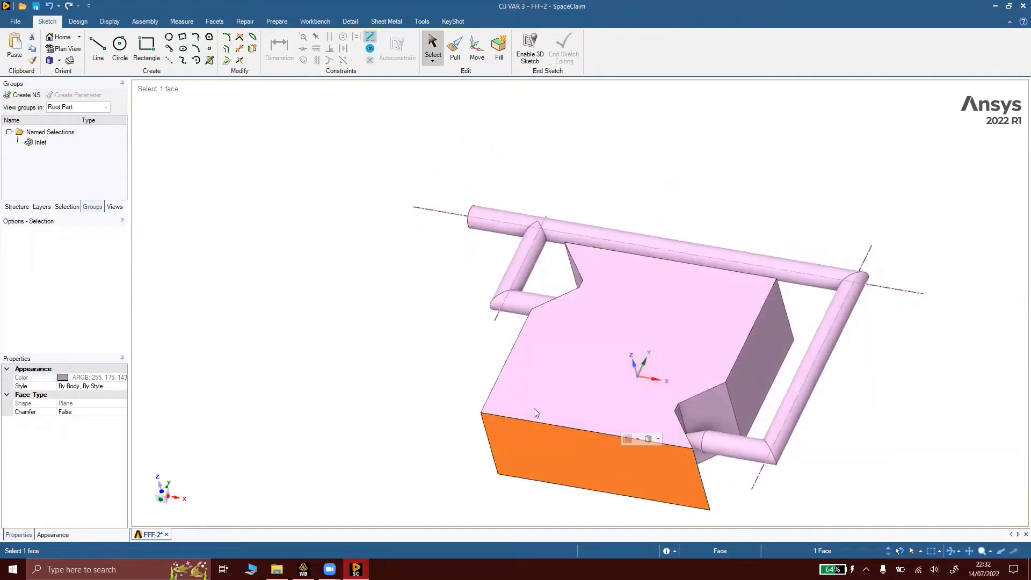
pyautogui.click(19, 95)
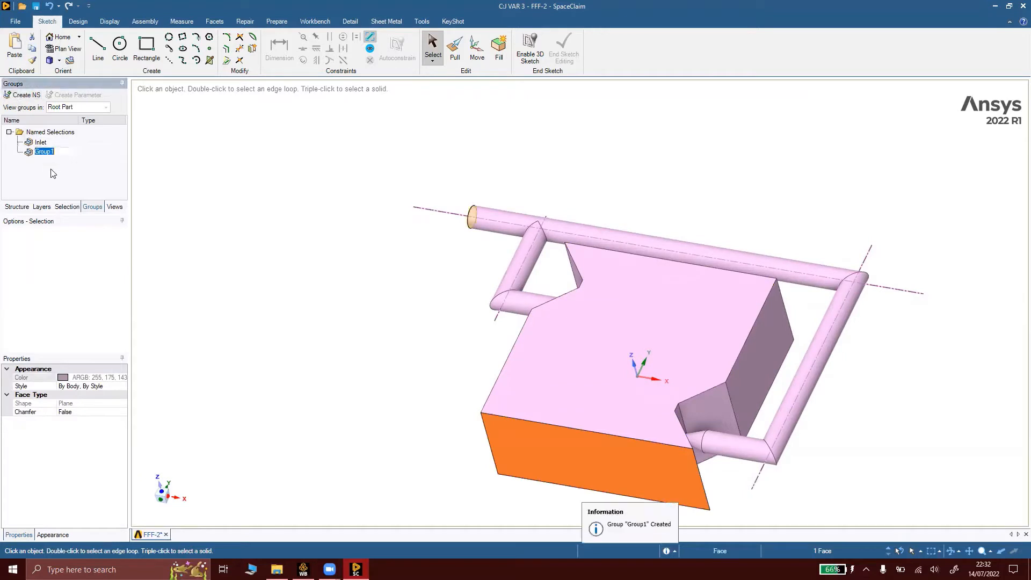
pyautogui.write('Outlet')
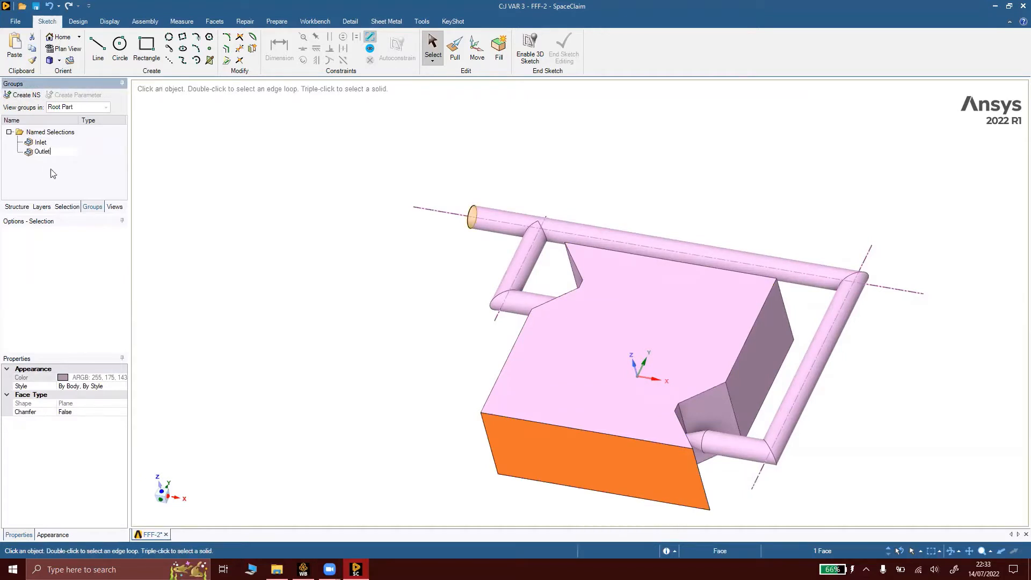
pyautogui.press('Return')
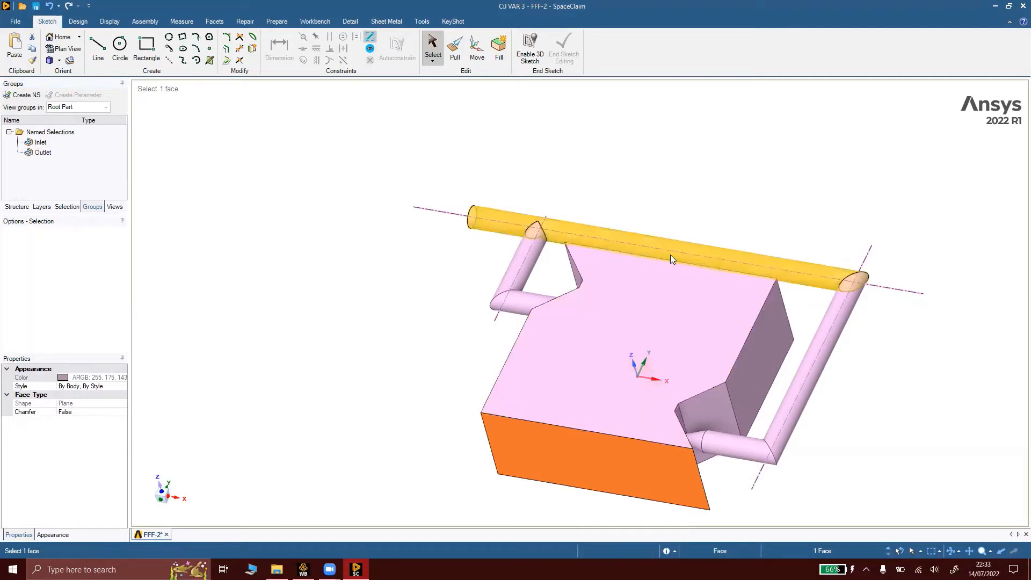
# Select the housing block's two large faces, its top face and the flat side face next to the long return pipe
pyautogui.moveTo(670, 259); pyautogui.dragTo(605, 365, button='middle')
pyautogui.click(598, 314)
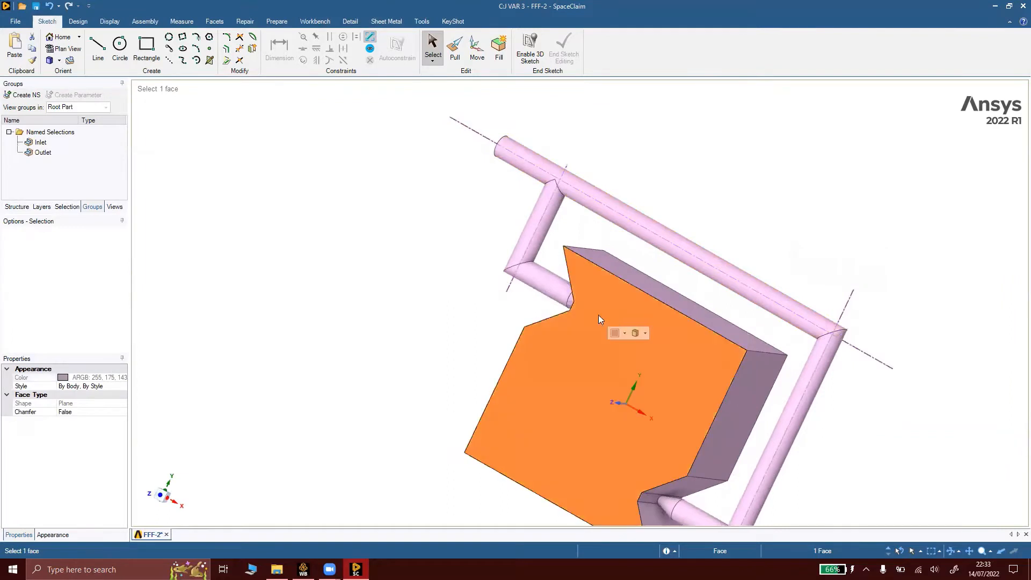
pyautogui.scroll(3, 417, 145)
pyautogui.scroll(-8, 425, 153)
pyautogui.scroll(2, 585, 255)
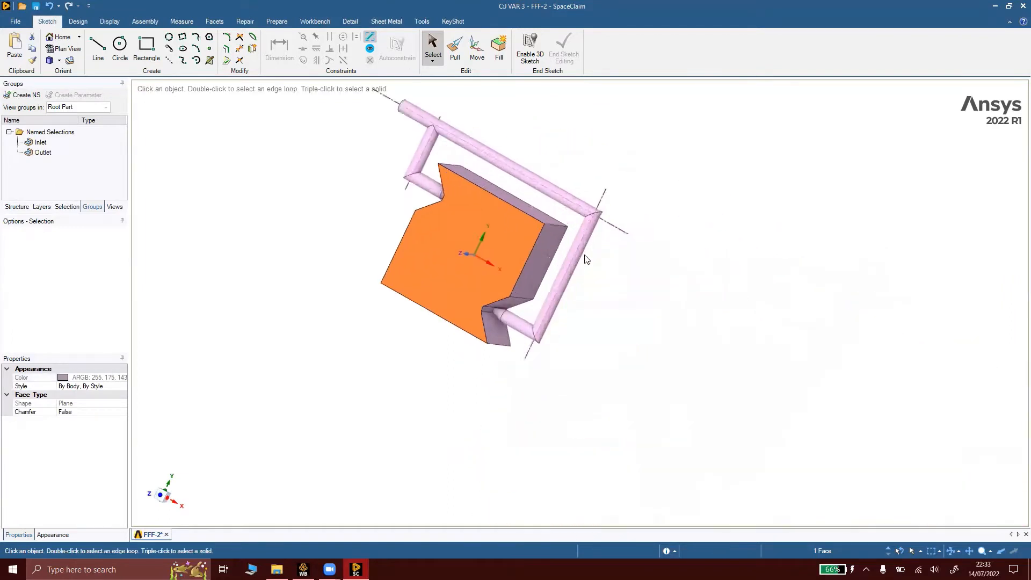
pyautogui.scroll(2, 585, 255)
pyautogui.moveTo(462, 173); pyautogui.dragTo(530, 181, button='middle')
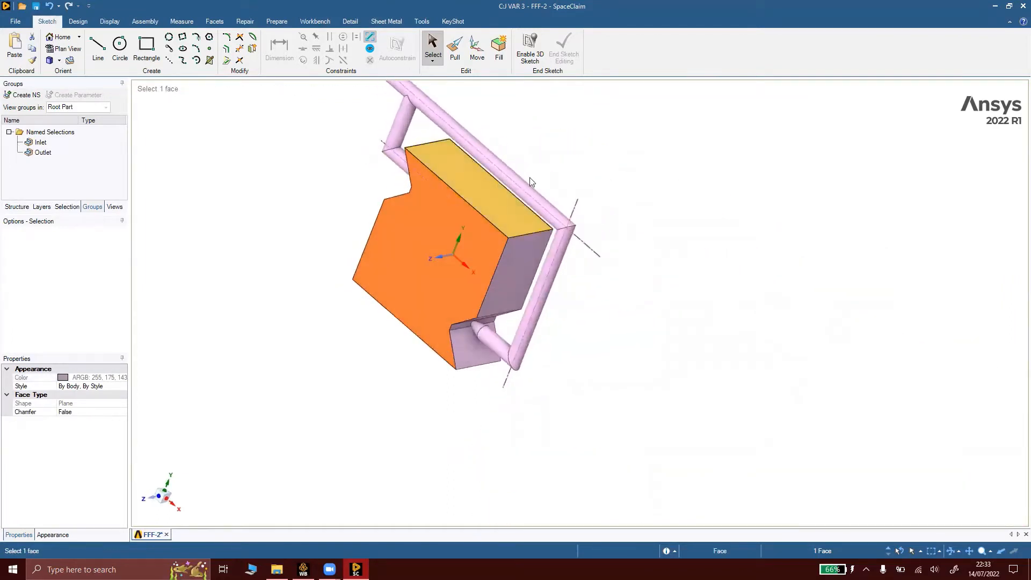
pyautogui.keyDown('ctrl'); pyautogui.click(473, 193); pyautogui.keyUp('ctrl')
pyautogui.moveTo(605, 204); pyautogui.dragTo(714, 287, button='middle')
pyautogui.keyDown('ctrl'); pyautogui.click(717, 290); pyautogui.keyUp('ctrl')
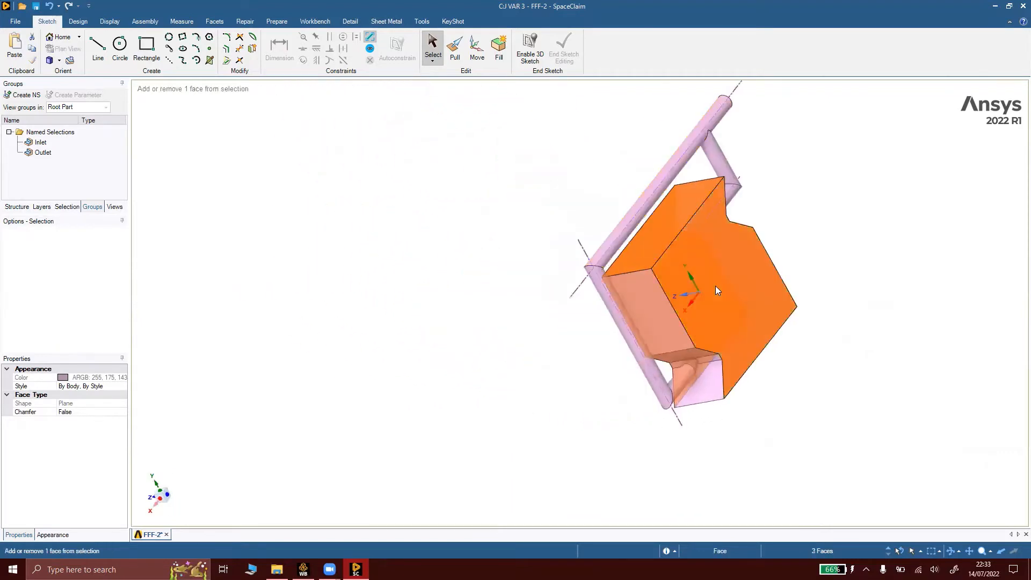
pyautogui.keyDown('ctrl'); pyautogui.click(651, 309); pyautogui.keyUp('ctrl')
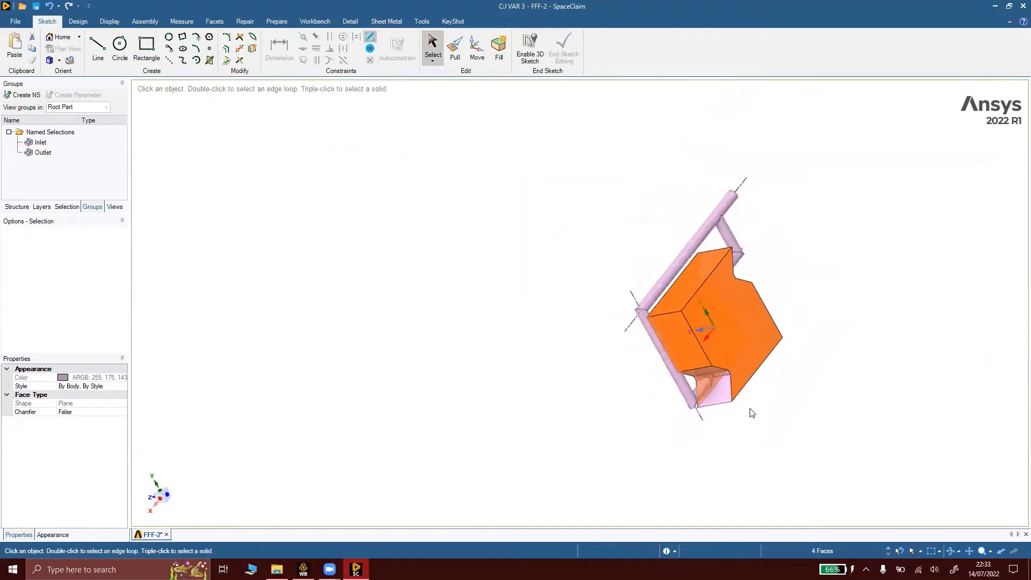
# Add the three lower notch faces, its nozzle, and the two pipe sections feeding that nozzle to the face selection
pyautogui.scroll(5, 750, 412)
pyautogui.keyDown('ctrl'); pyautogui.click(619, 272); pyautogui.keyUp('ctrl')
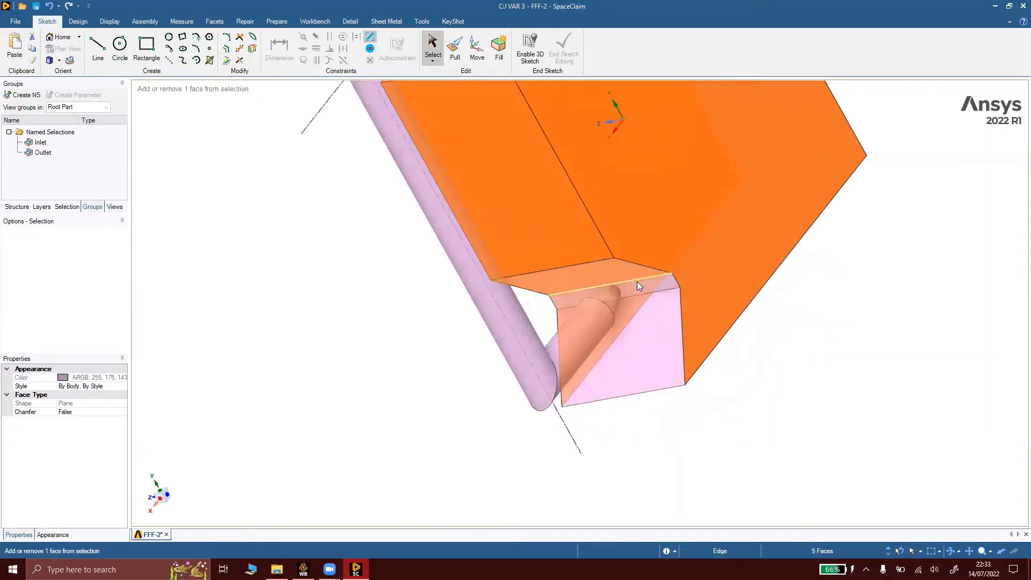
pyautogui.keyDown('ctrl'); pyautogui.click(638, 286); pyautogui.keyUp('ctrl')
pyautogui.keyDown('ctrl'); pyautogui.click(643, 325); pyautogui.keyUp('ctrl')
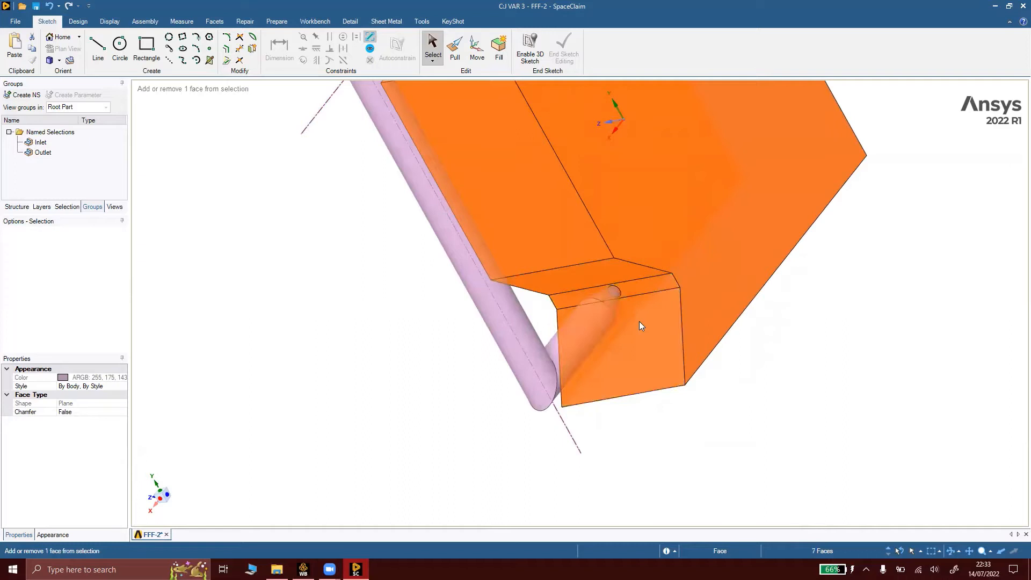
pyautogui.keyDown('ctrl'); pyautogui.click(608, 300); pyautogui.keyUp('ctrl')
pyautogui.keyDown('ctrl'); pyautogui.click(588, 331); pyautogui.keyUp('ctrl')
pyautogui.keyDown('ctrl'); pyautogui.click(525, 333); pyautogui.keyUp('ctrl')
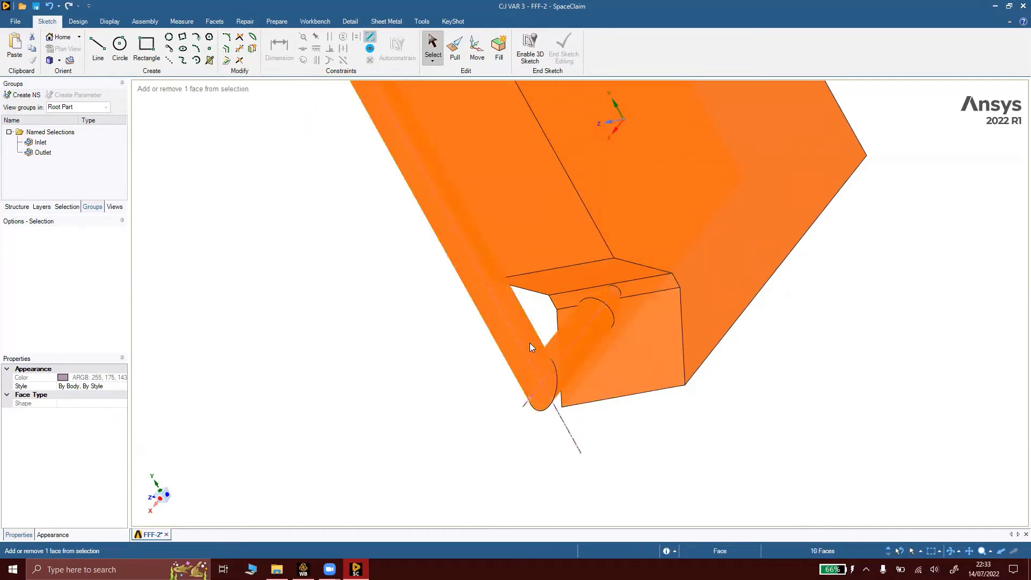
# Add the long upper pipe and the two short pipe sections leading to the upper nozzle to the face selection
pyautogui.moveTo(529, 342); pyautogui.dragTo(523, 190, button='middle')
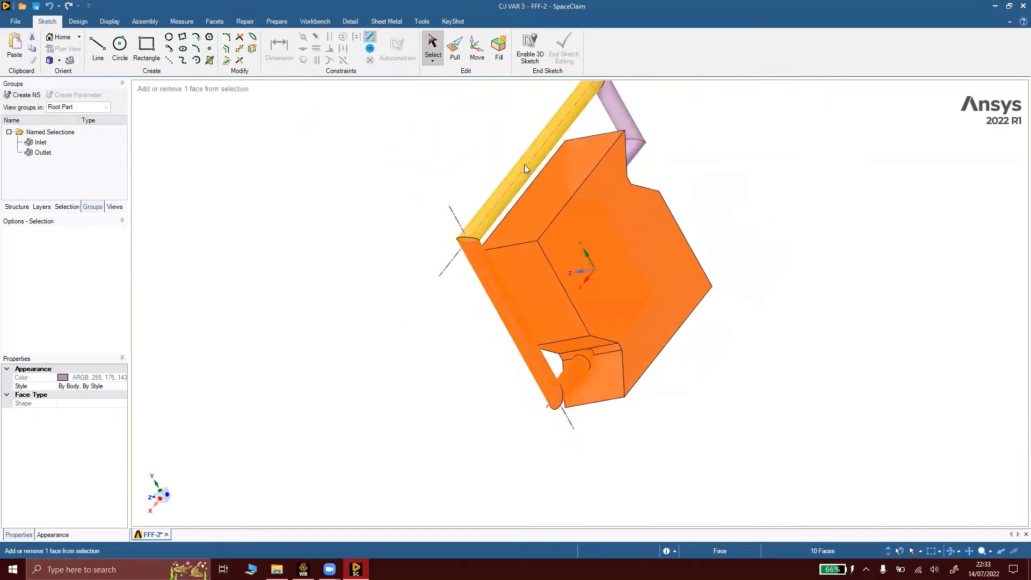
pyautogui.keyDown('ctrl'); pyautogui.click(524, 165); pyautogui.keyUp('ctrl')
pyautogui.moveTo(698, 253); pyautogui.dragTo(598, 313, button='middle')
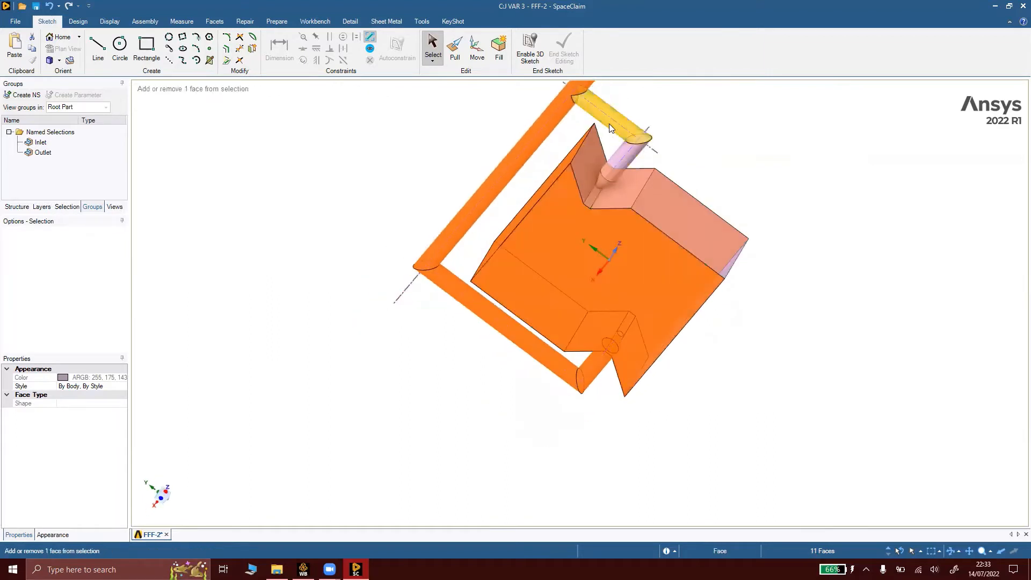
pyautogui.keyDown('ctrl'); pyautogui.click(608, 123); pyautogui.keyUp('ctrl')
pyautogui.keyDown('ctrl'); pyautogui.click(620, 159); pyautogui.keyUp('ctrl')
# Add the upper nozzle, the three upper notch faces and the block's remaining side face to the selection
pyautogui.keyDown('ctrl'); pyautogui.click(601, 182); pyautogui.keyUp('ctrl')
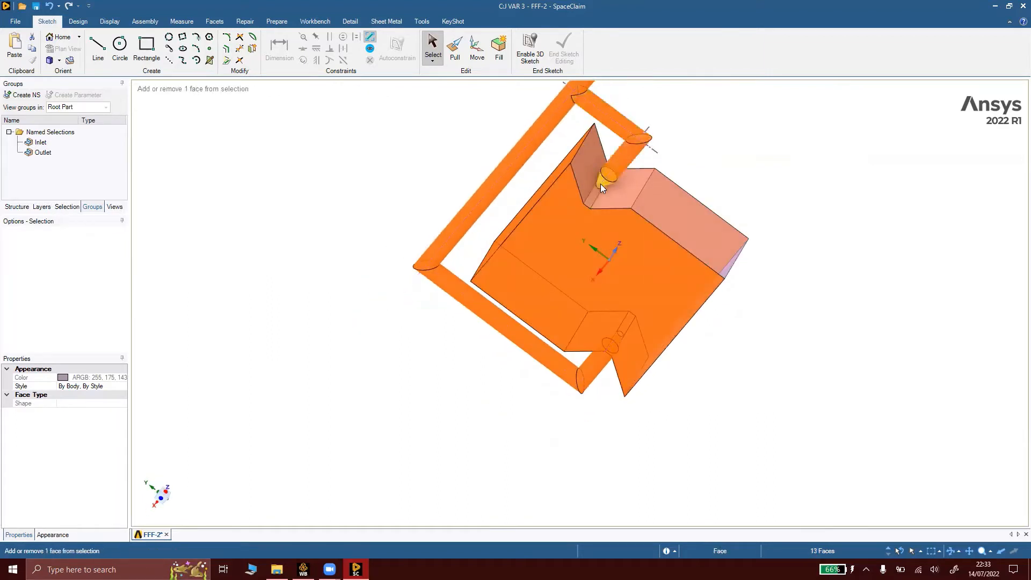
pyautogui.keyDown('ctrl'); pyautogui.click(591, 172); pyautogui.keyUp('ctrl')
pyautogui.keyDown('ctrl'); pyautogui.click(594, 198); pyautogui.keyUp('ctrl')
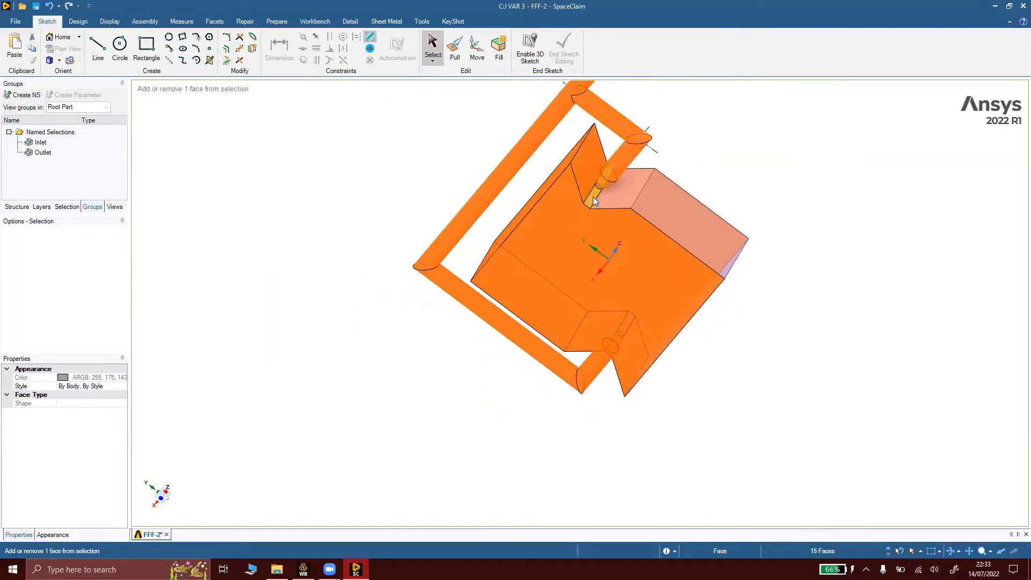
pyautogui.keyDown('ctrl'); pyautogui.click(631, 200); pyautogui.keyUp('ctrl')
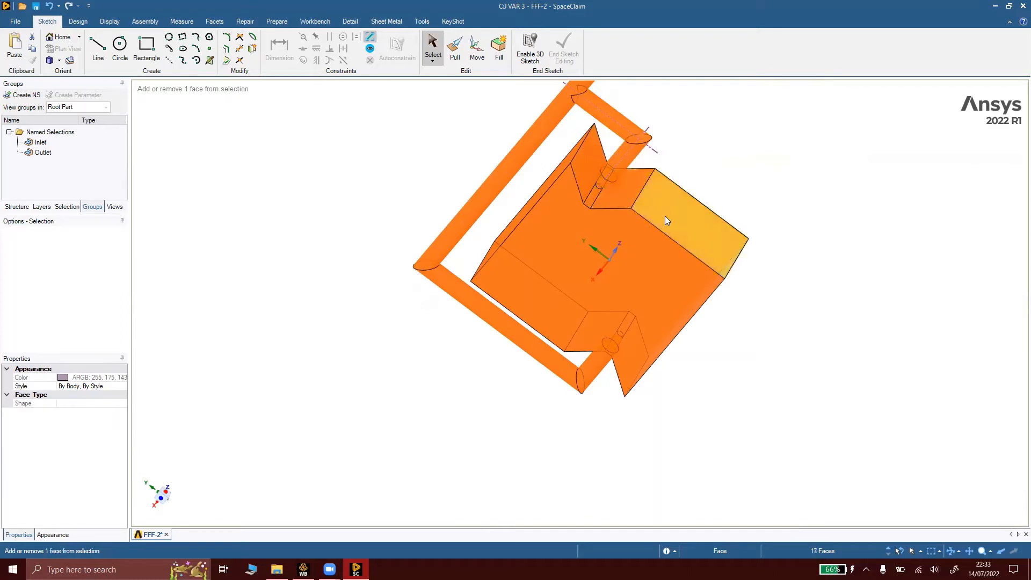
pyautogui.moveTo(800, 216); pyautogui.dragTo(574, 322, button='middle')
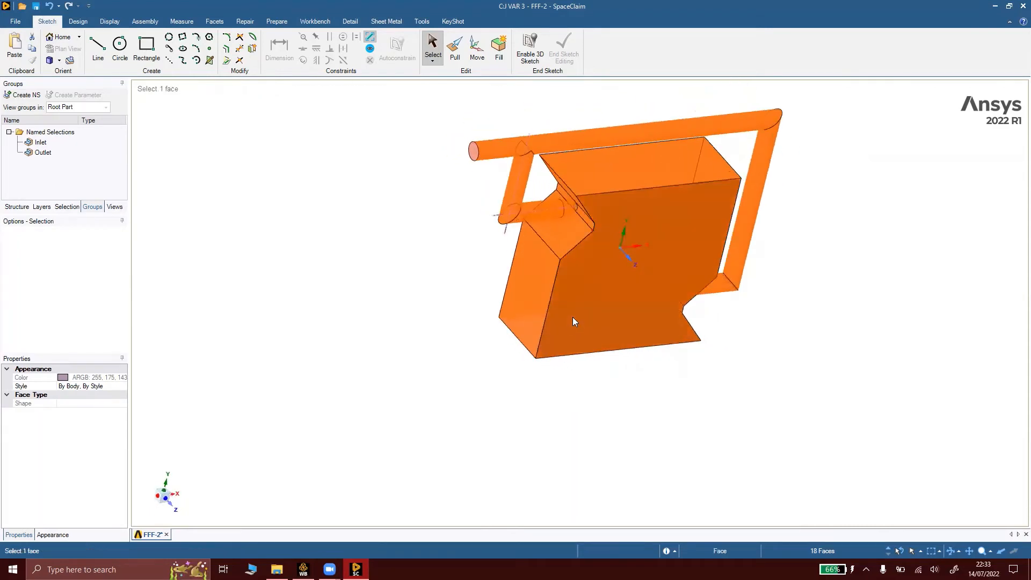
# Create a named selection called Case from the selected housing and pipe wall faces
pyautogui.click(22, 94)
pyautogui.write('Case')
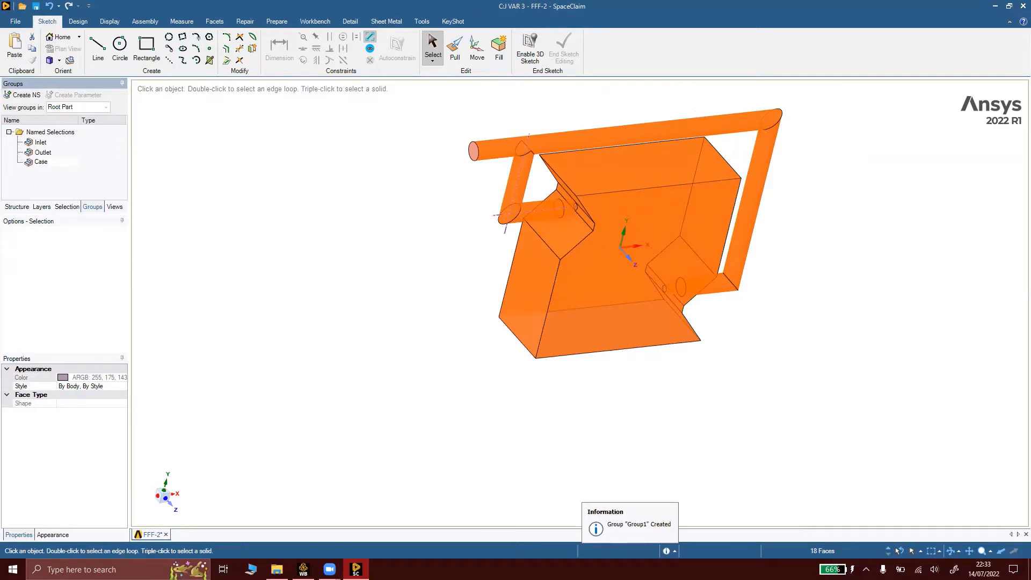
pyautogui.press('Return')
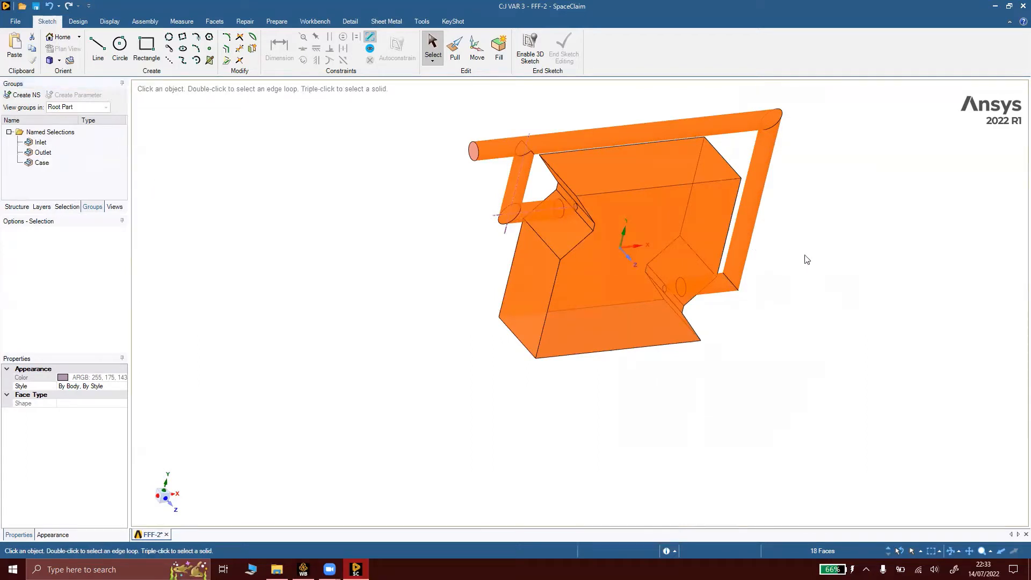
# Hide the selected Case wall faces to expose the cylinder inside the housing block
pyautogui.moveTo(822, 304)
pyautogui.mouseDown(button='middle')
pyautogui.moveTo(750, 269)
pyautogui.moveTo(766, 274)
pyautogui.mouseUp(button='middle')
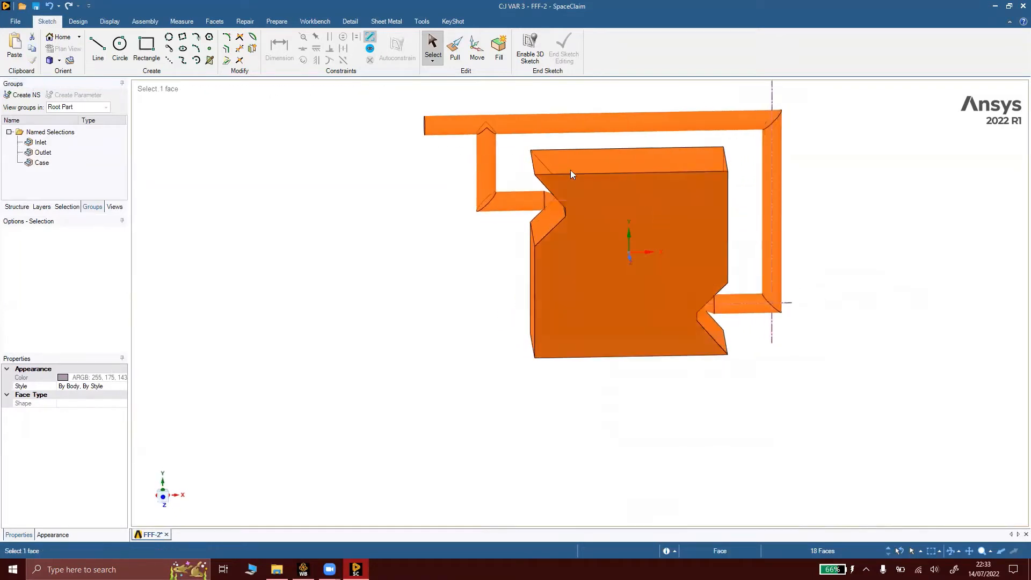
pyautogui.rightClick(666, 211)
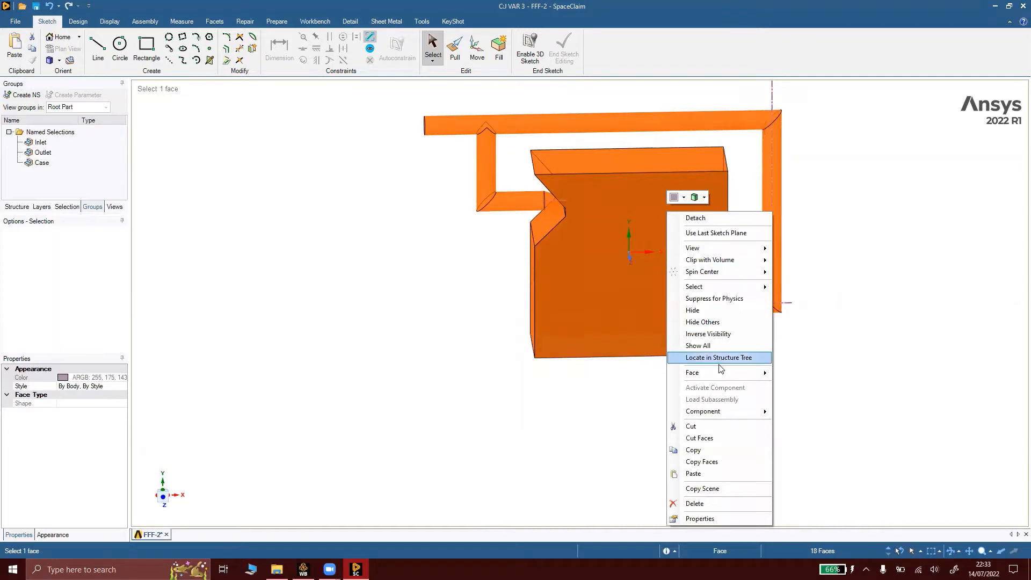
pyautogui.moveTo(762, 373)
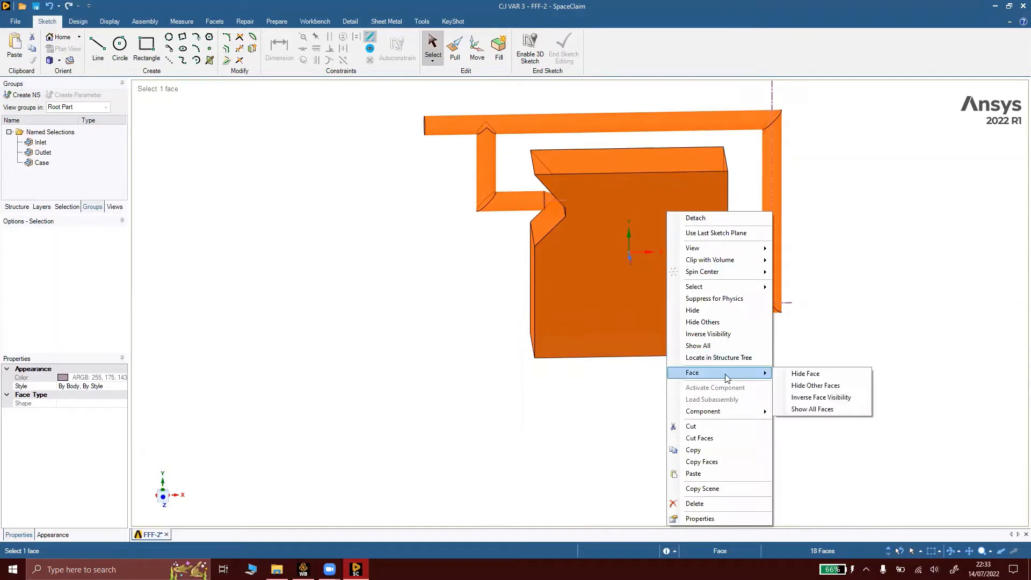
pyautogui.click(798, 376)
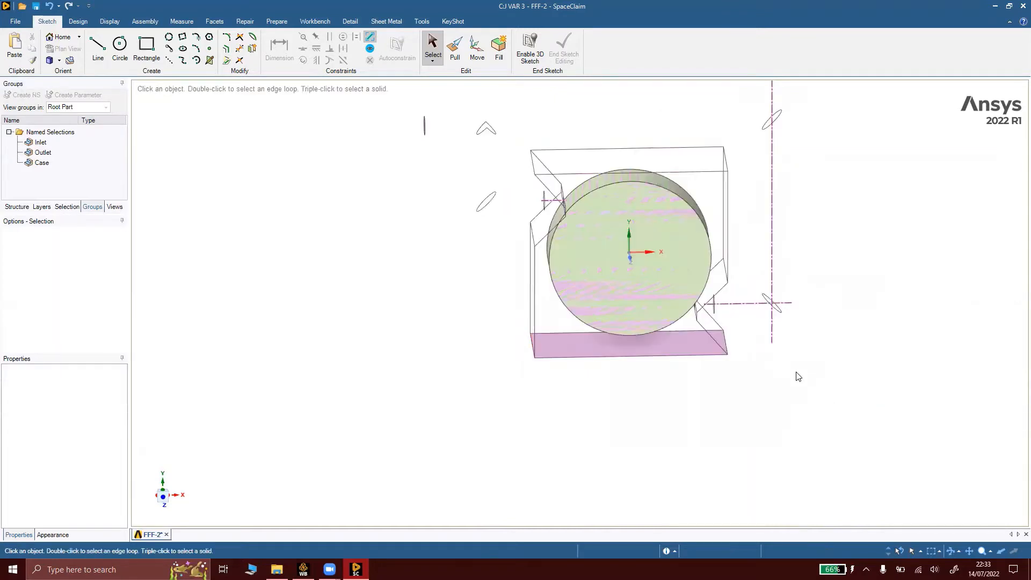
# Hide the two circular faces and the cylindrical side face of the housing body's inner cavity
pyautogui.click(656, 217)
pyautogui.moveTo(798, 254); pyautogui.dragTo(750, 340, button='middle')
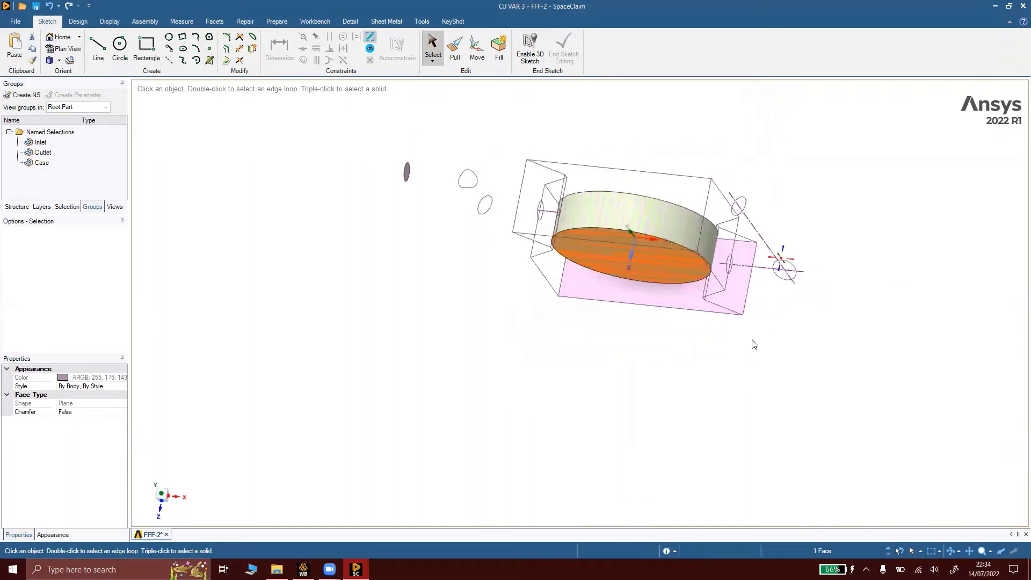
pyautogui.keyDown('ctrl'); pyautogui.click(650, 222); pyautogui.keyUp('ctrl')
pyautogui.moveTo(791, 257); pyautogui.dragTo(655, 246, button='middle')
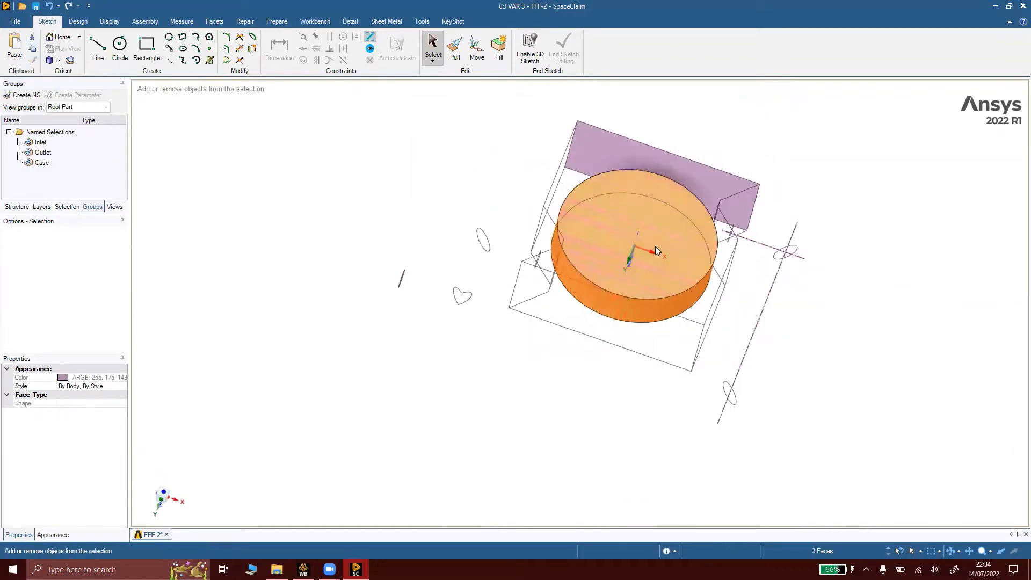
pyautogui.keyDown('ctrl'); pyautogui.click(642, 221); pyautogui.keyUp('ctrl')
pyautogui.rightClick(621, 204)
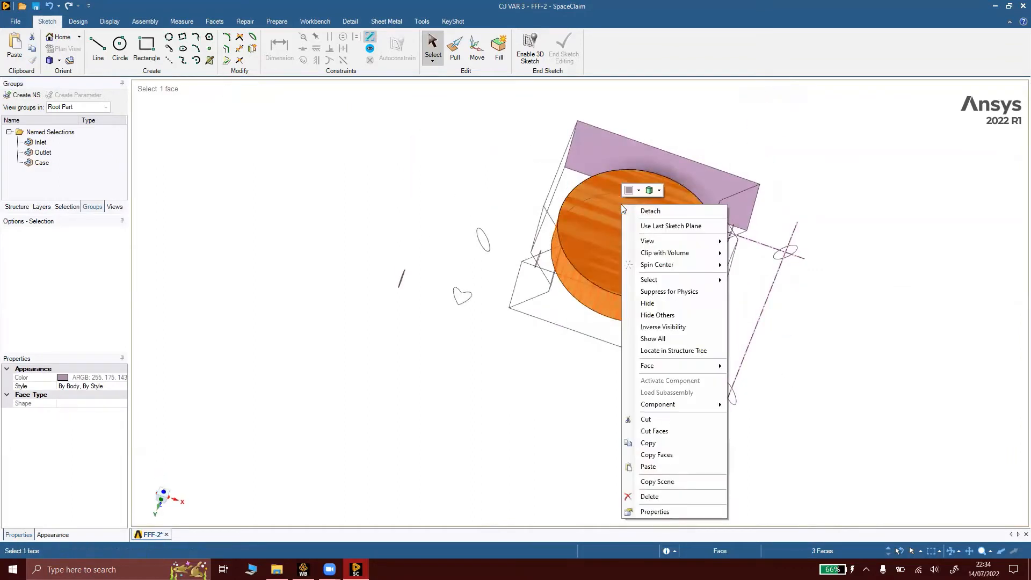
pyautogui.moveTo(686, 369)
pyautogui.click(752, 369)
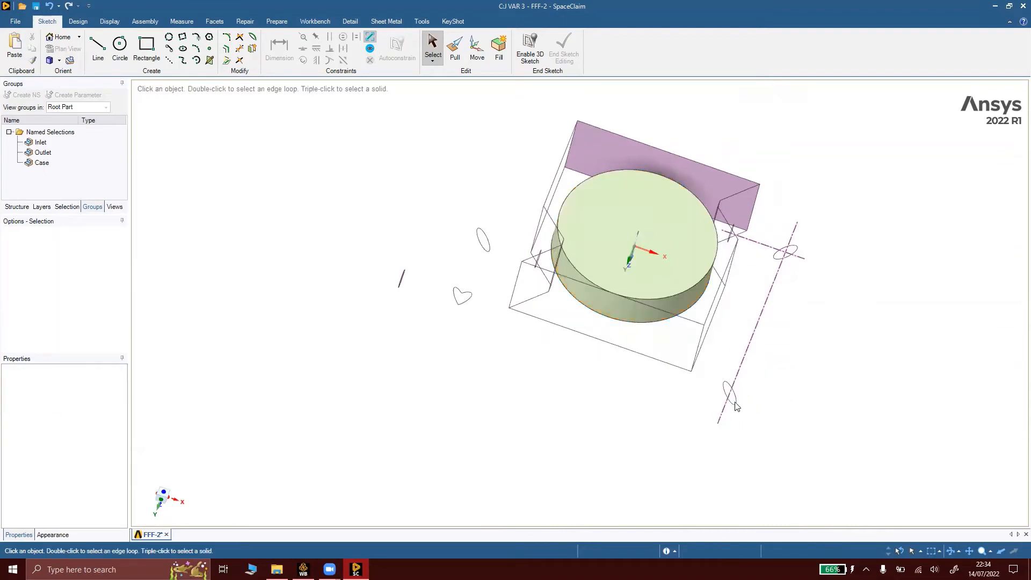
# Hide the two circular faces and the cylindrical side face of the rotating disc body to expose the runner
pyautogui.click(602, 231)
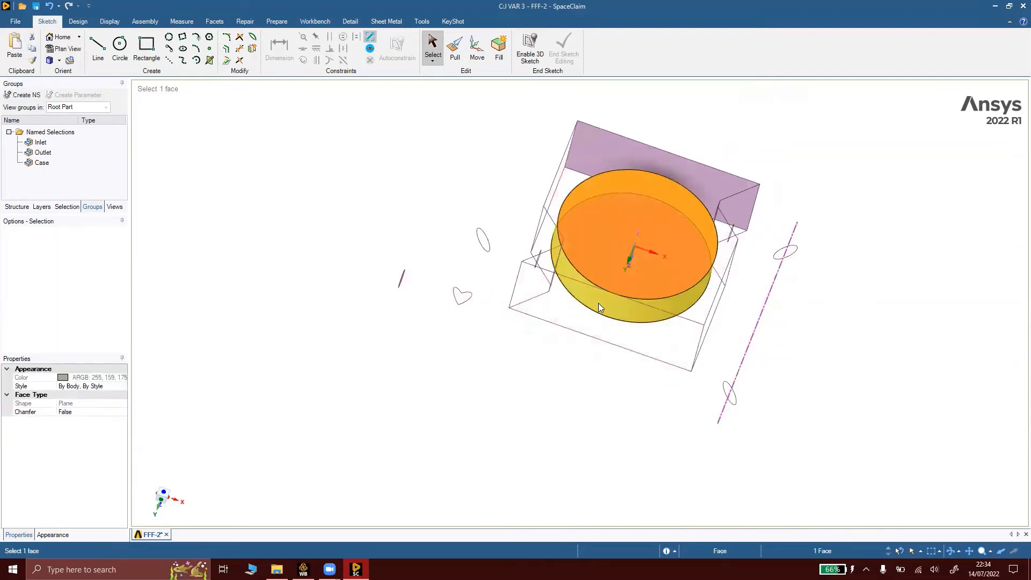
pyautogui.keyDown('ctrl'); pyautogui.click(599, 304); pyautogui.keyUp('ctrl')
pyautogui.moveTo(642, 336); pyautogui.dragTo(574, 393, button='middle')
pyautogui.keyDown('ctrl'); pyautogui.click(574, 389); pyautogui.keyUp('ctrl')
pyautogui.rightClick(574, 387)
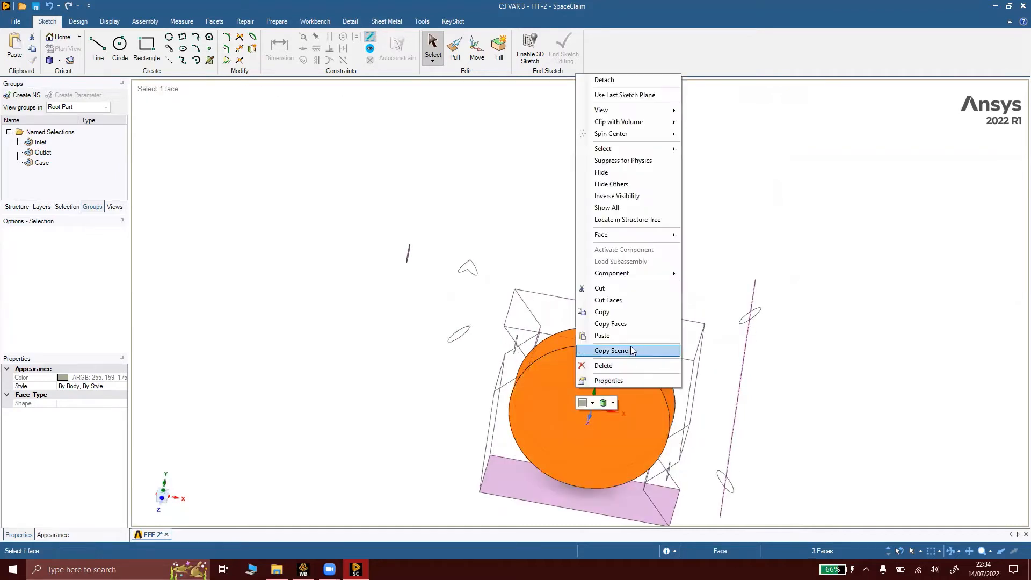
pyautogui.moveTo(645, 235)
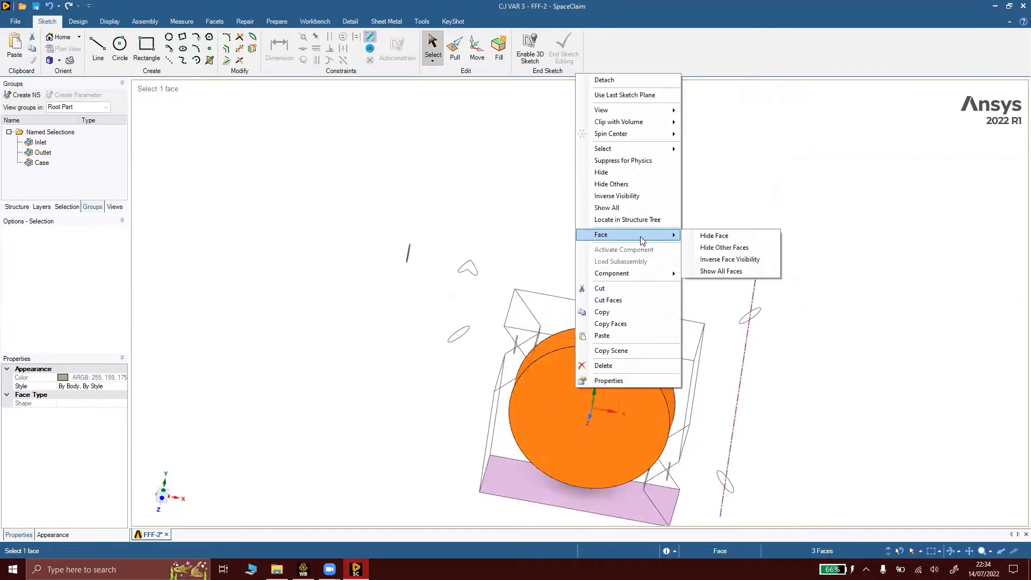
pyautogui.click(704, 237)
# Create a named selection called Runner from all faces of the bucket wheel, selected in a front view
pyautogui.moveTo(649, 219); pyautogui.dragTo(623, 205, button='middle')
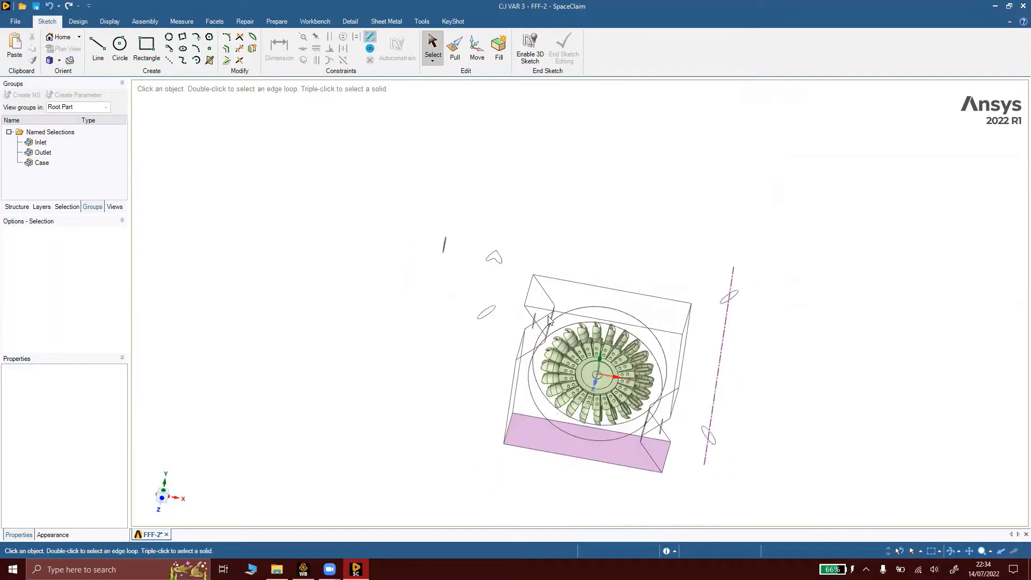
pyautogui.scroll(-2, 685, 228)
pyautogui.scroll(3, 681, 395)
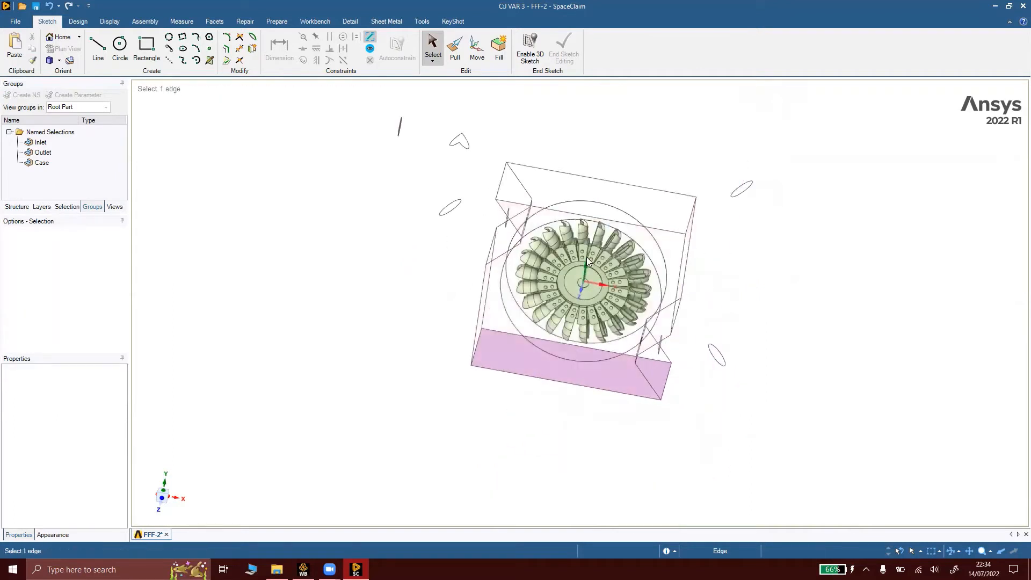
pyautogui.click(163, 503)
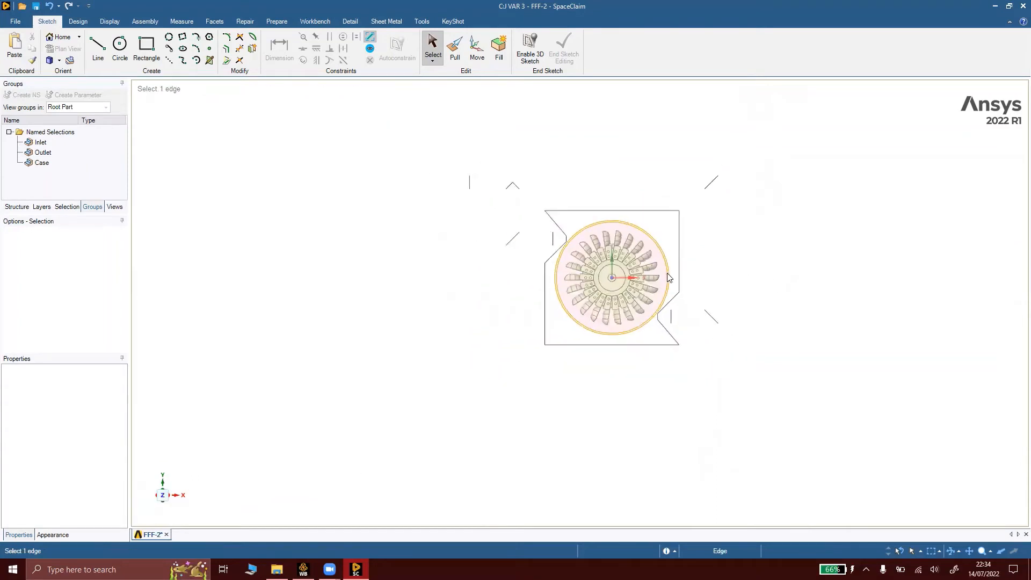
pyautogui.scroll(2, 668, 277)
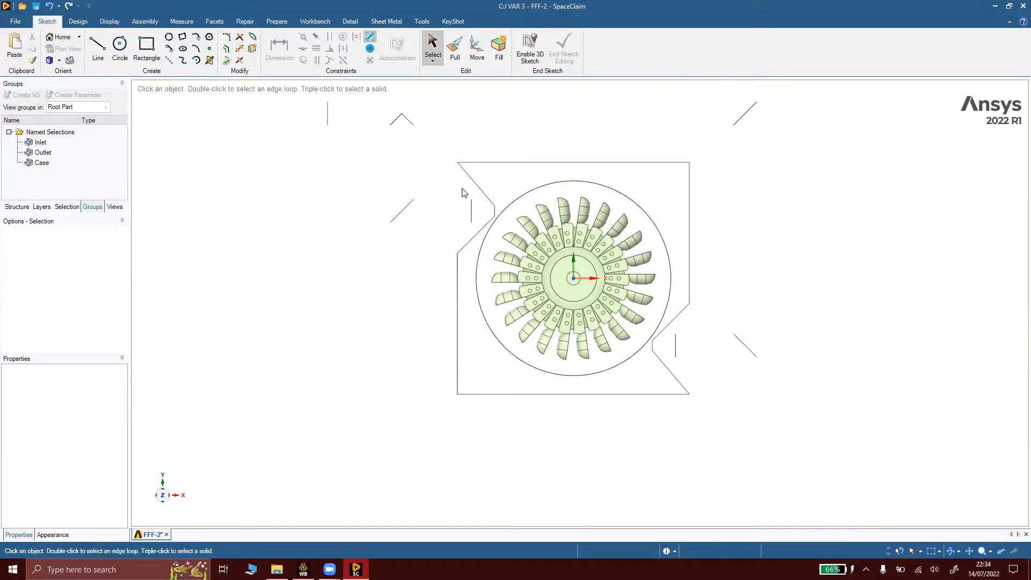
pyautogui.moveTo(463, 189); pyautogui.dragTo(660, 366)
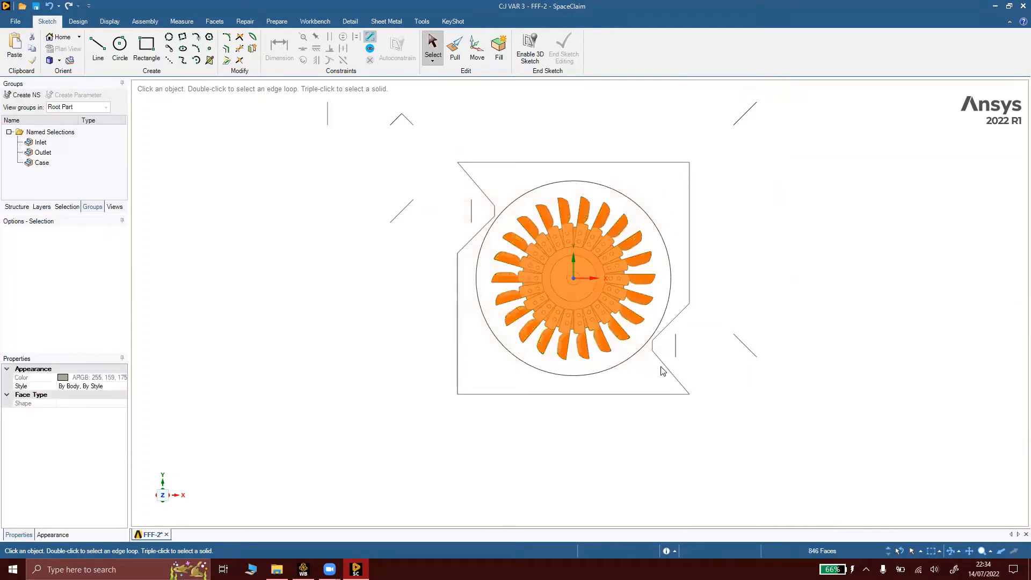
pyautogui.click(23, 95)
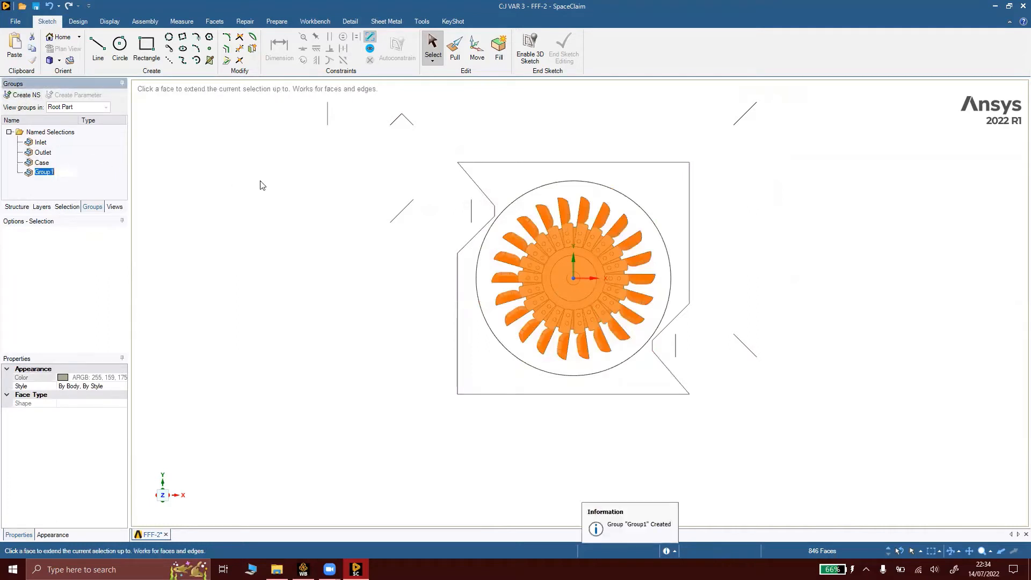
pyautogui.write('Runner')
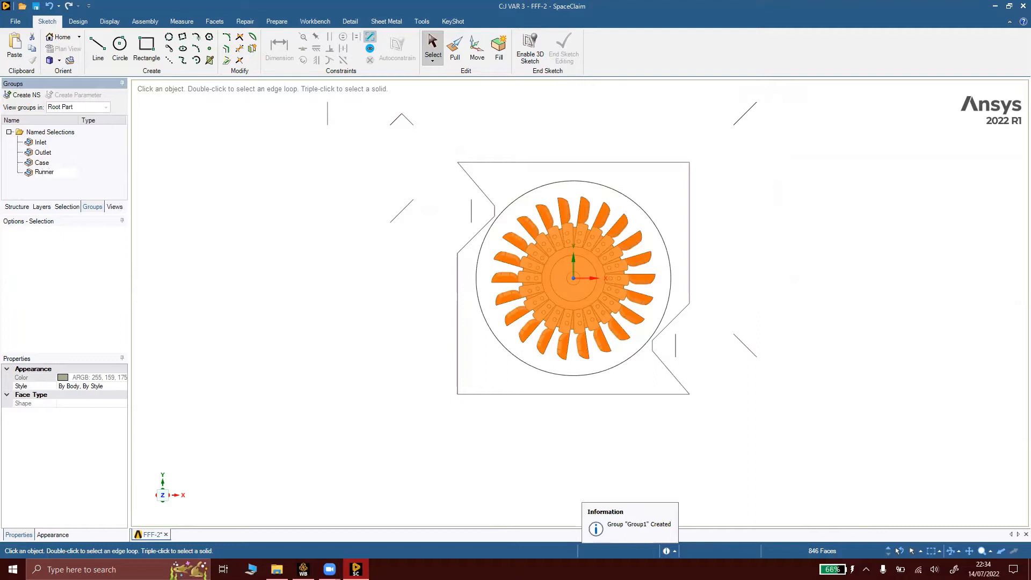
pyautogui.press('Return')
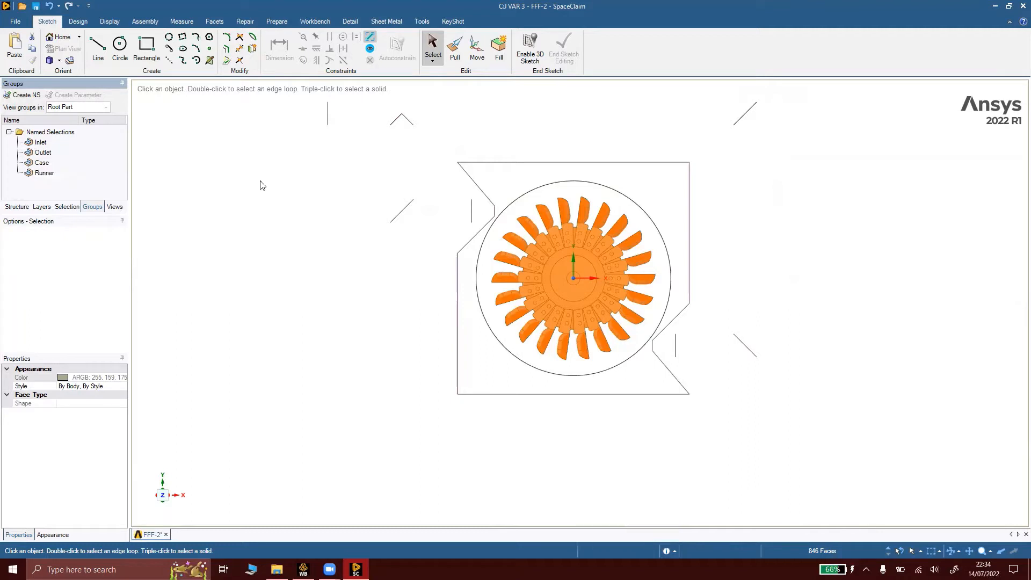
# Show all hidden faces of the turbine geometry, inspect the complete model and close the geometry editor
pyautogui.click(318, 253)
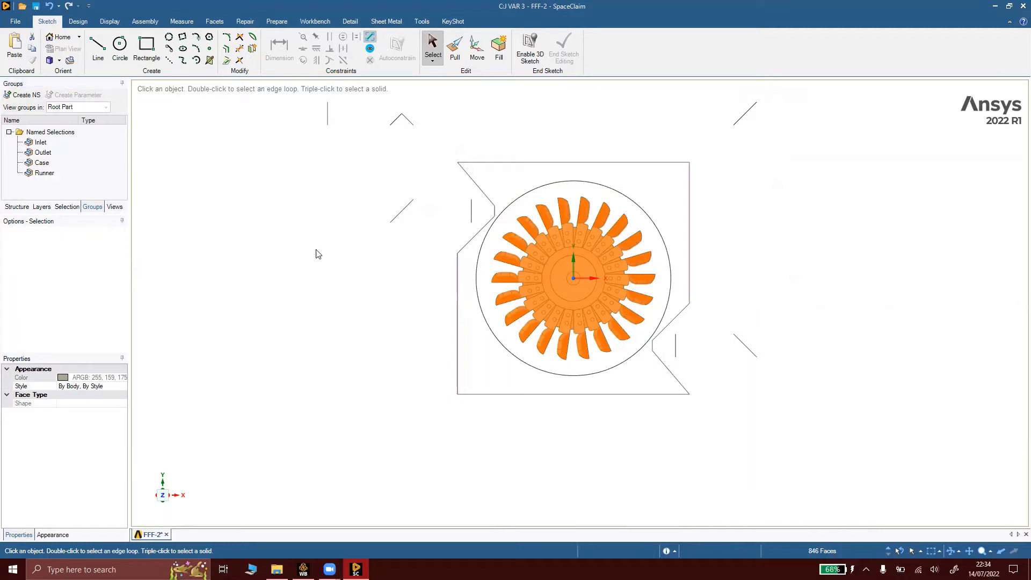
pyautogui.rightClick(335, 217)
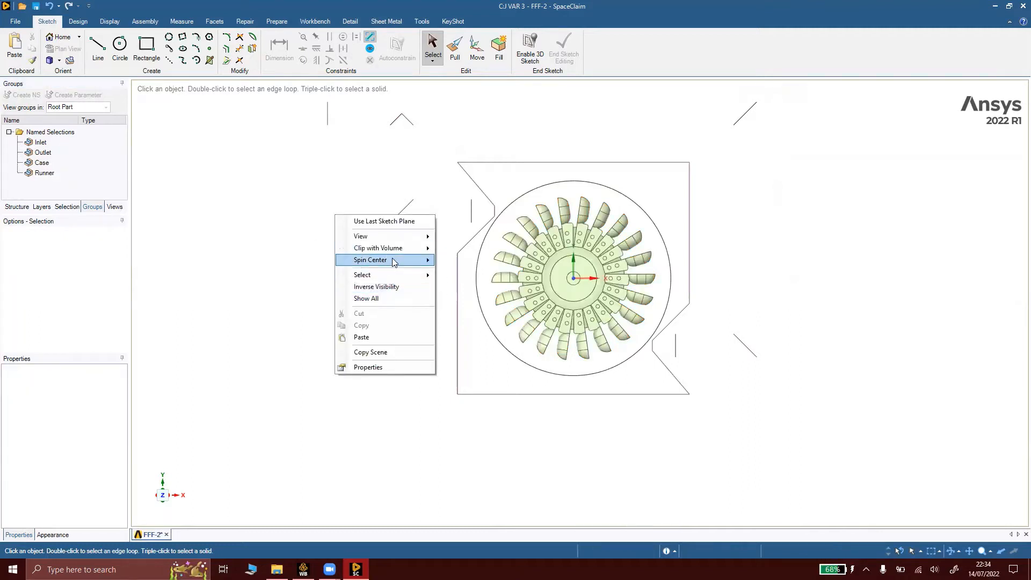
pyautogui.click(402, 298)
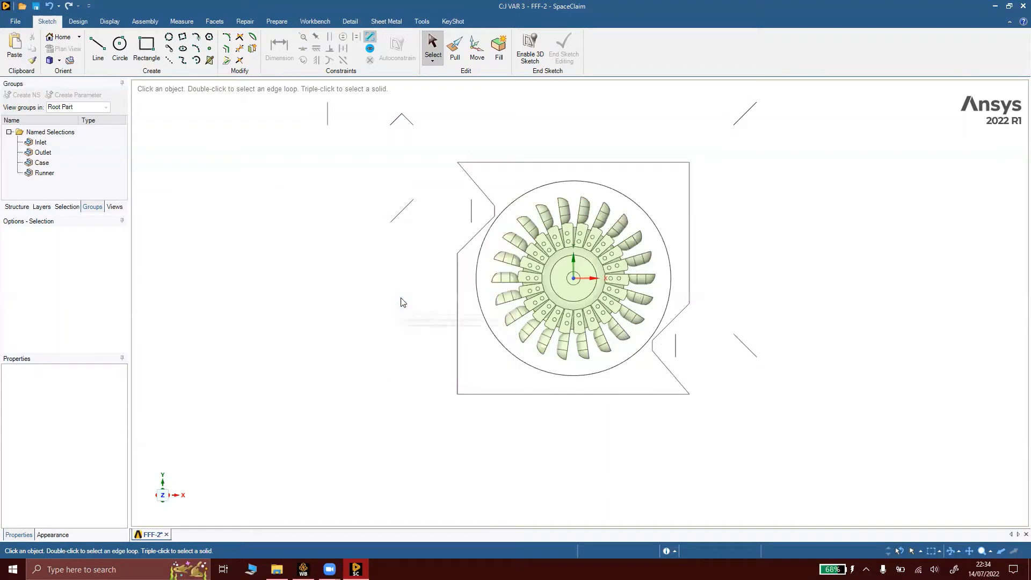
pyautogui.click(628, 217)
pyautogui.click(498, 380)
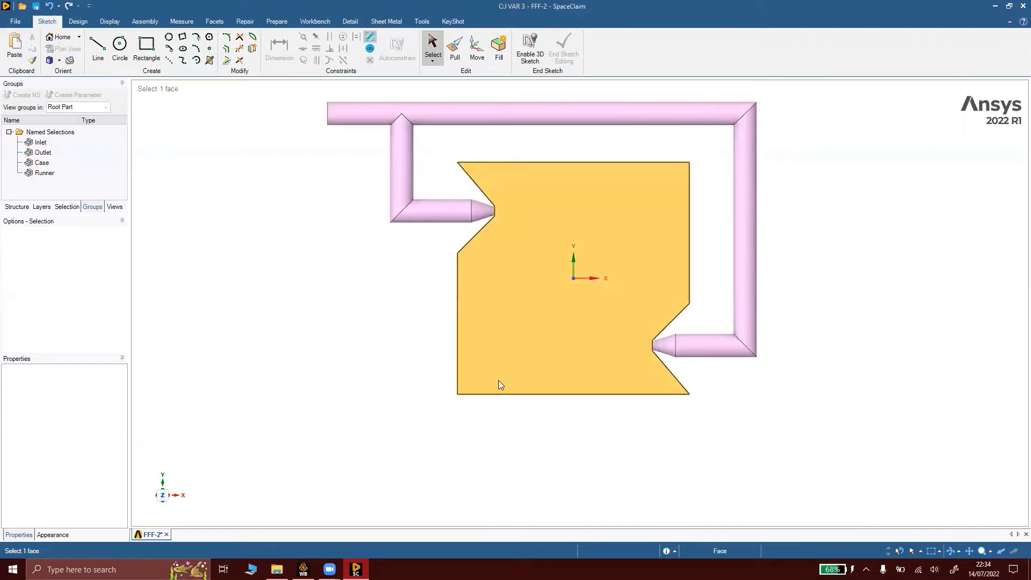
pyautogui.scroll(-2, 525, 345)
pyautogui.scroll(1, 595, 307)
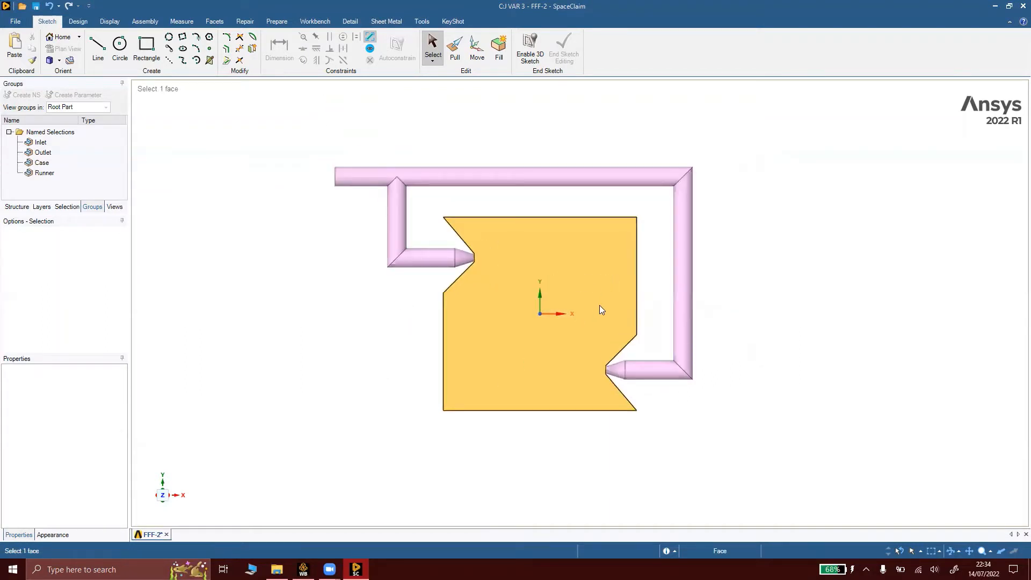
pyautogui.scroll(1, 599, 305)
pyautogui.moveTo(599, 305)
pyautogui.mouseDown(button='middle')
pyautogui.moveTo(533, 326)
pyautogui.moveTo(607, 298)
pyautogui.mouseUp(button='middle')
pyautogui.press('Escape')
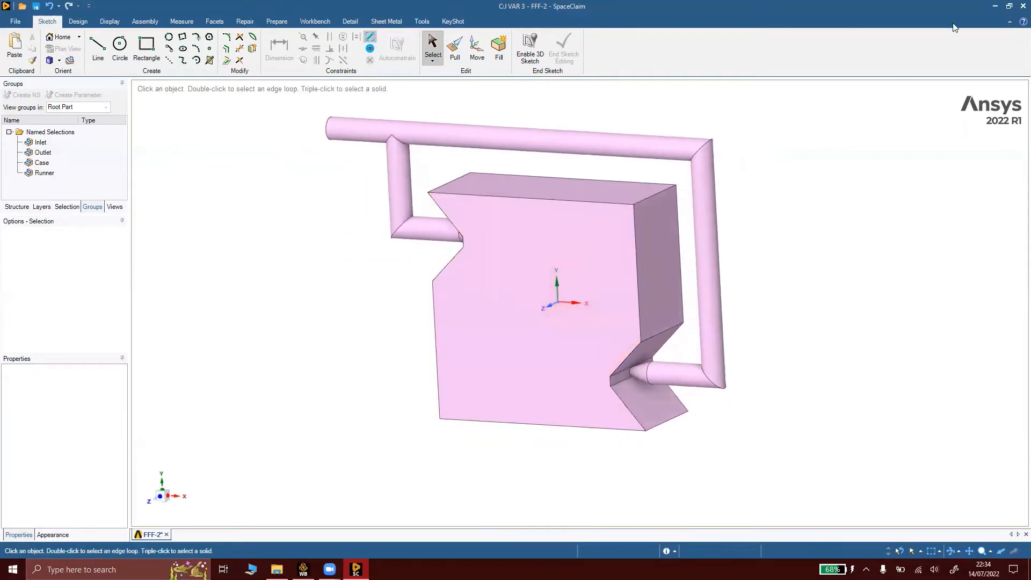
pyautogui.click(1016, 7)
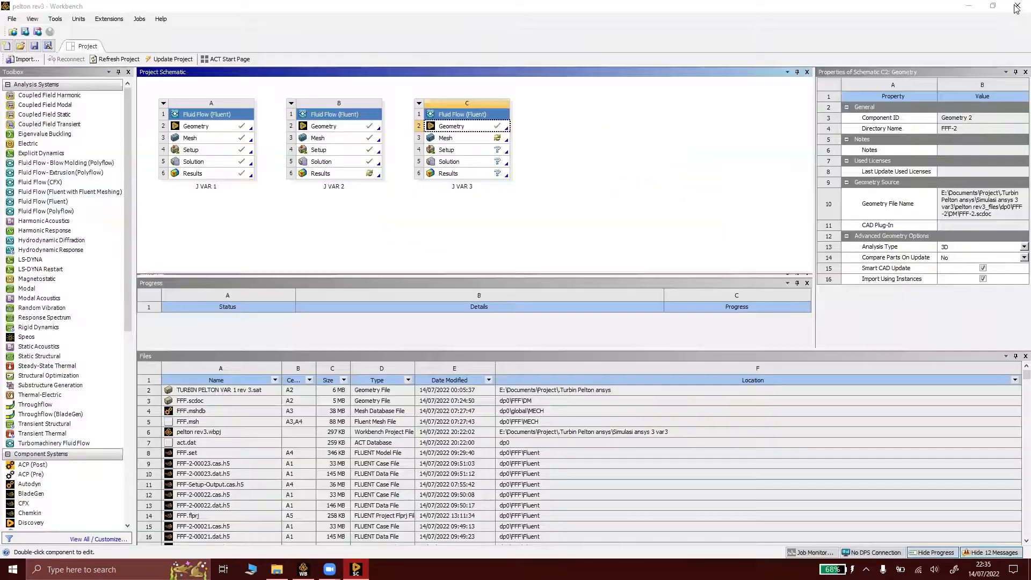
# Open the mesh of the J VAR 3 system for editing, generate it with the default settings and display it
pyautogui.click(462, 140)
pyautogui.rightClick(461, 141)
pyautogui.click(480, 151)
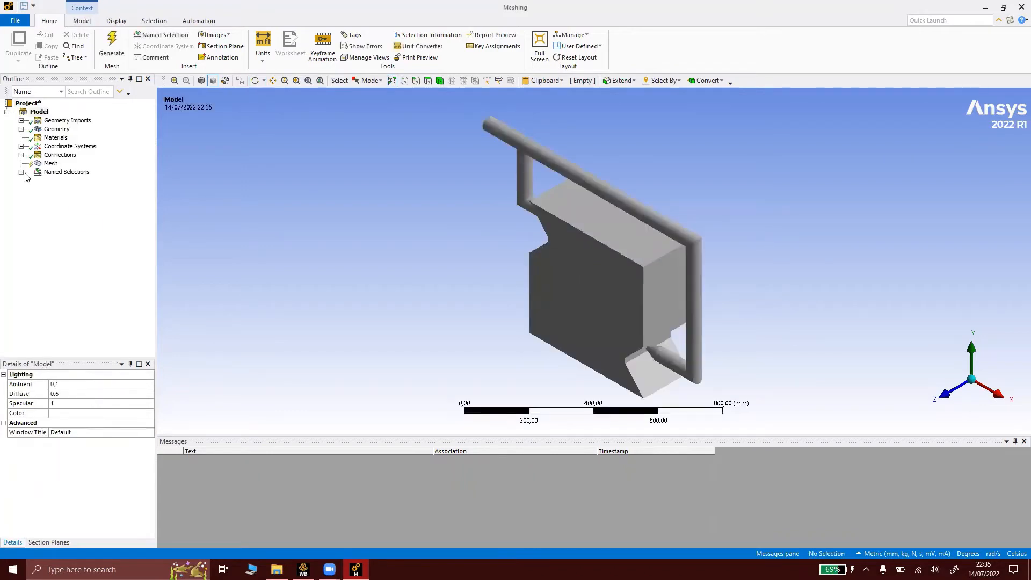
pyautogui.click(110, 50)
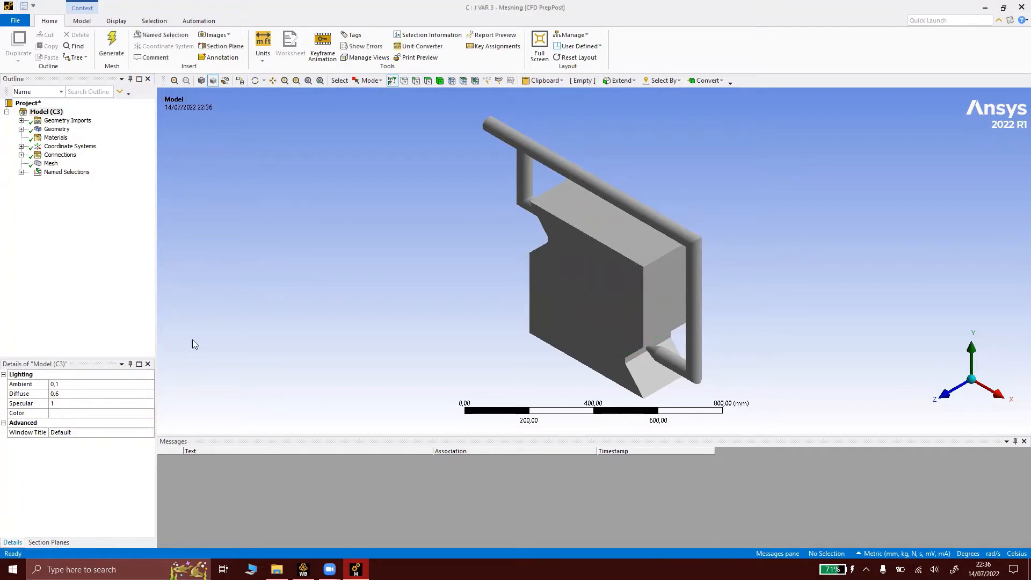
pyautogui.click(51, 164)
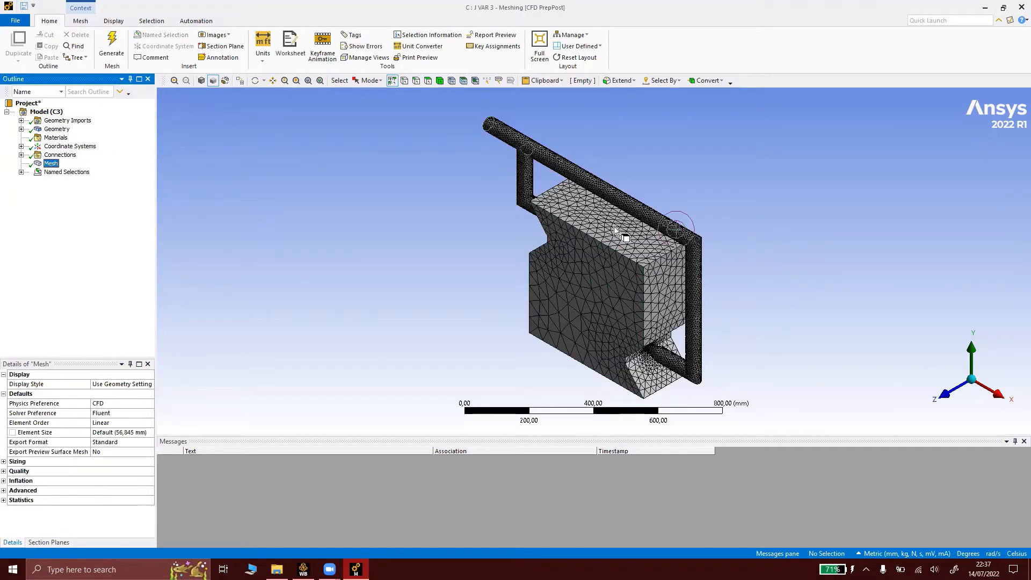
# Close the meshing editor, return to the Workbench project and update the Mesh component of J VAR 3
pyautogui.click(1015, 8)
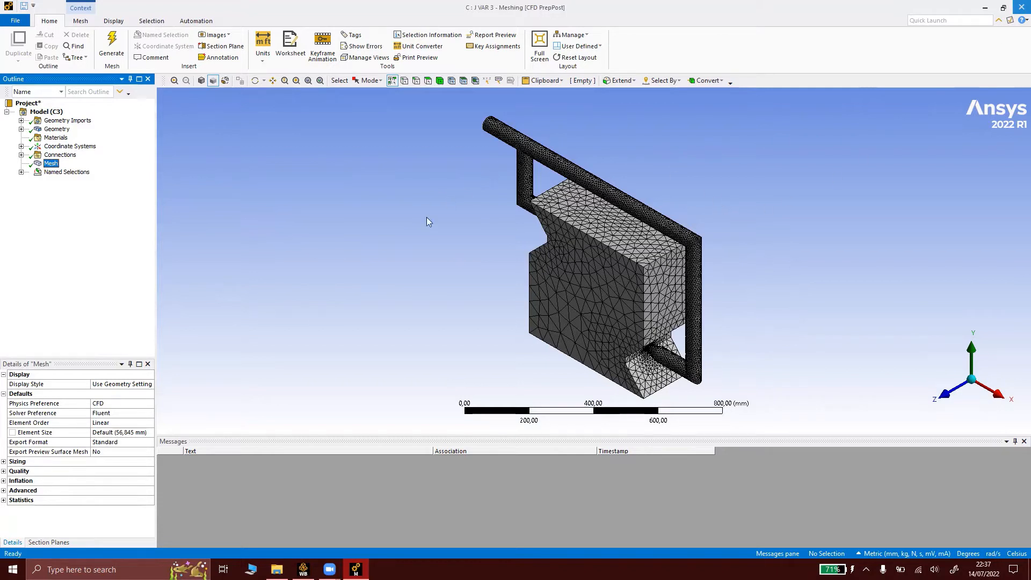
pyautogui.hotkey('alt', 'Tab')
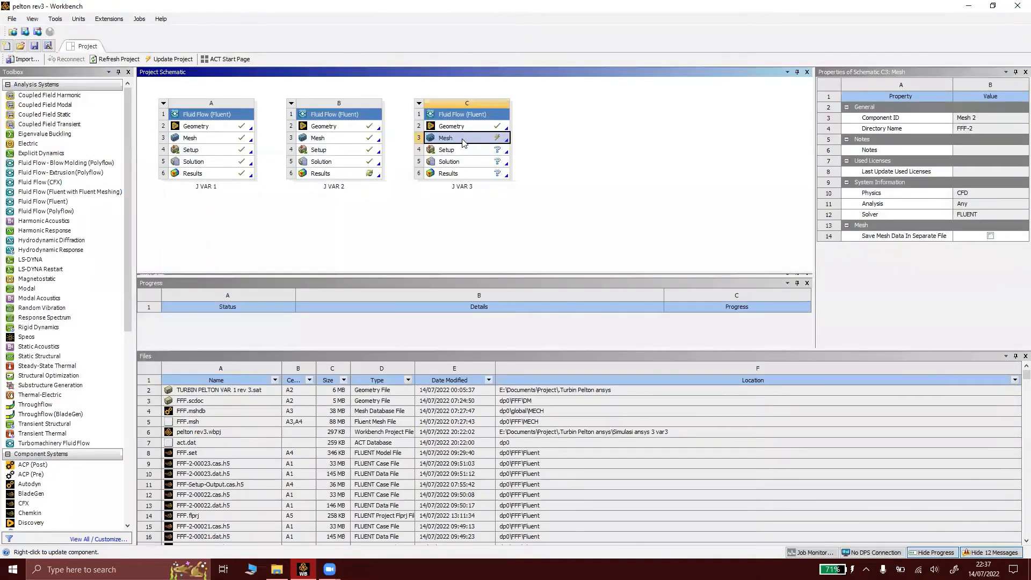
pyautogui.rightClick(463, 142)
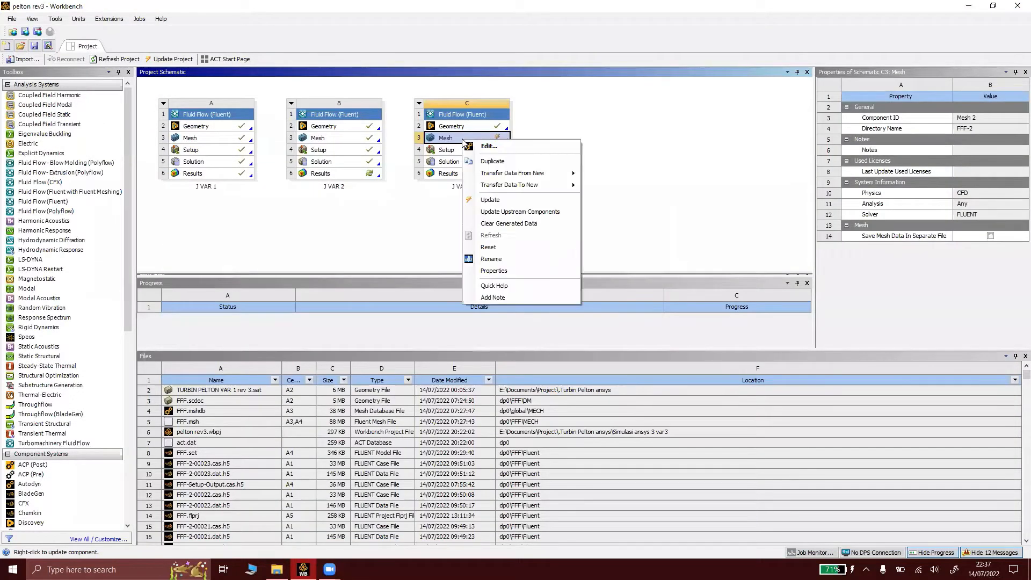
pyautogui.click(495, 204)
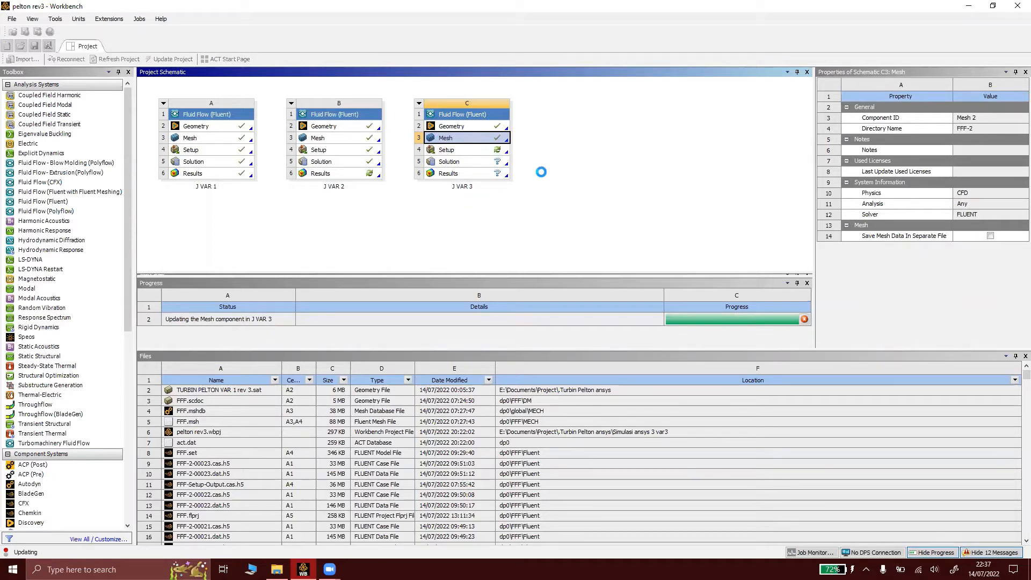
# Open the J VAR 3 setup in Fluent with 4 solver processes and 1 GPGPU per machine, dismissing the startup notices
pyautogui.rightClick(451, 151)
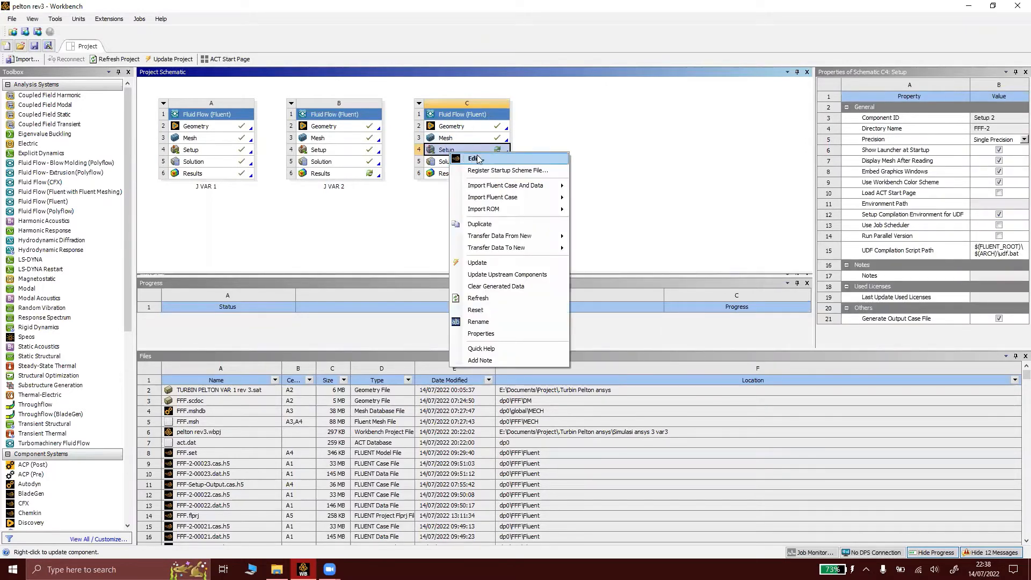
pyautogui.click(475, 159)
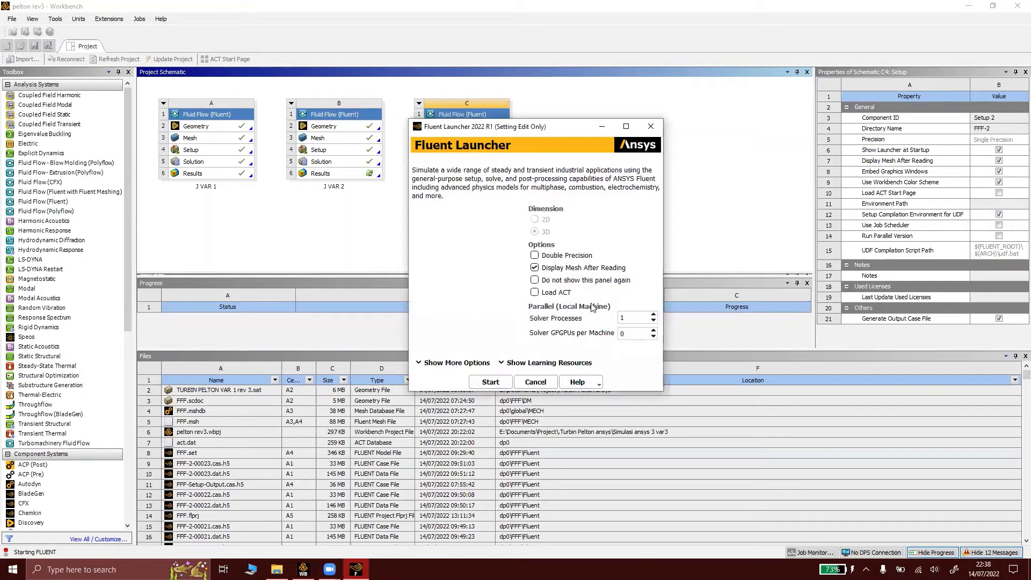
pyautogui.click(654, 316)
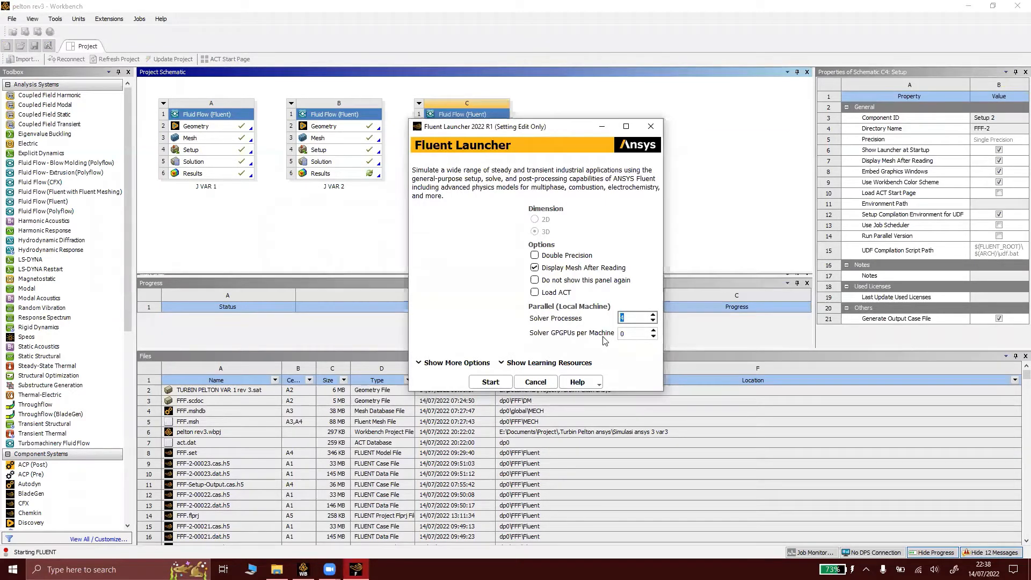
pyautogui.click(654, 330)
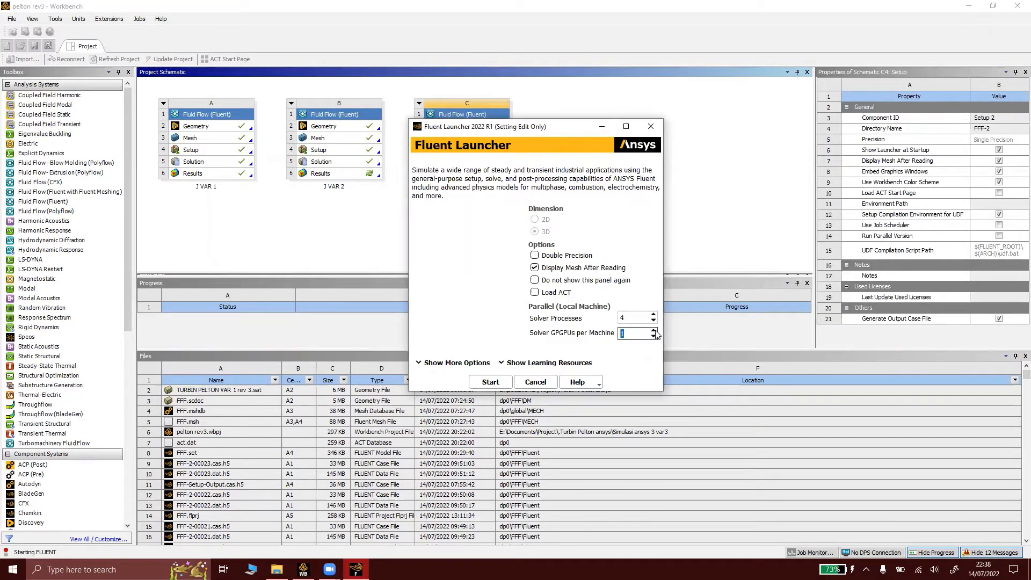
pyautogui.click(502, 382)
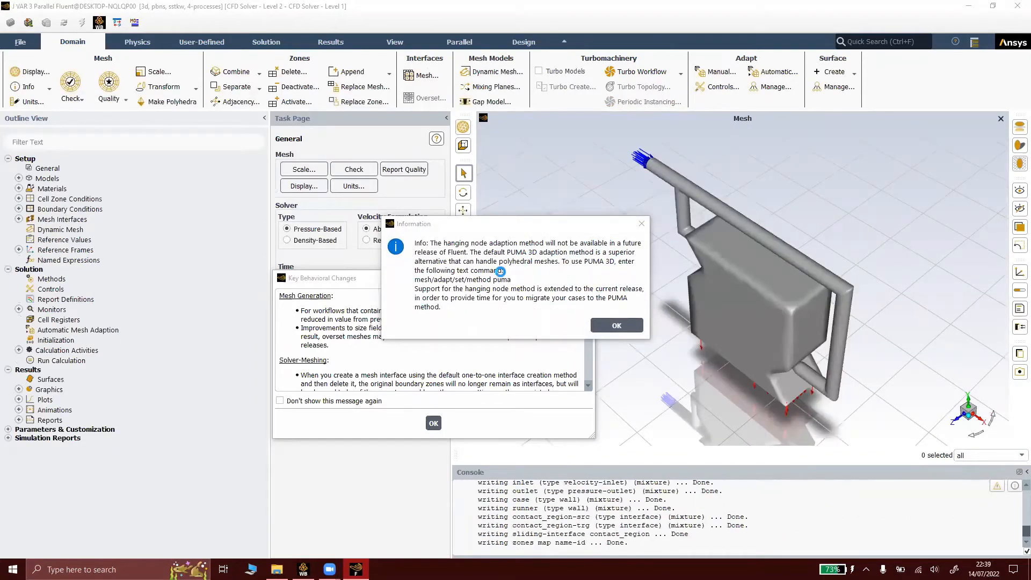
pyautogui.click(617, 325)
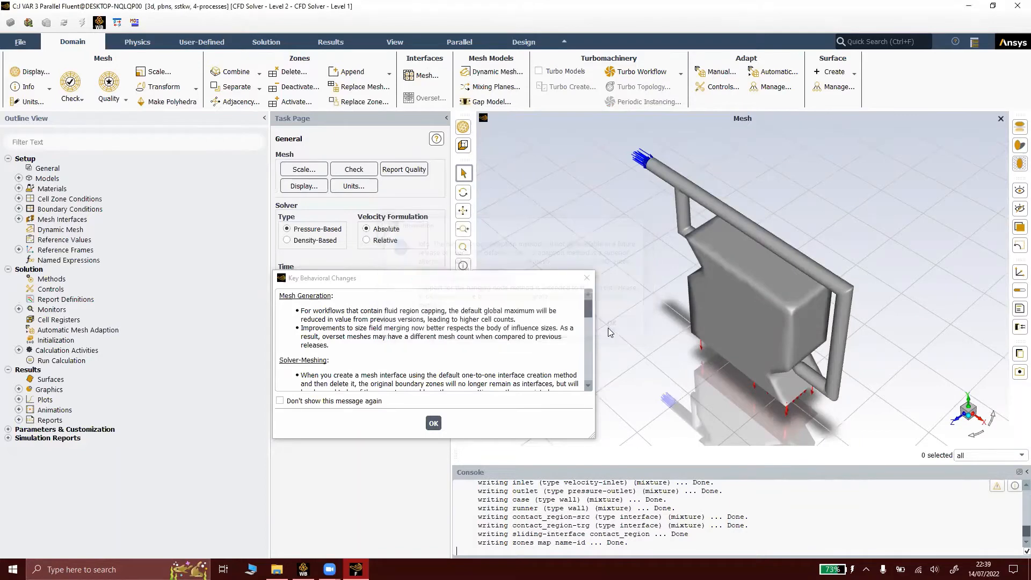
pyautogui.click(433, 422)
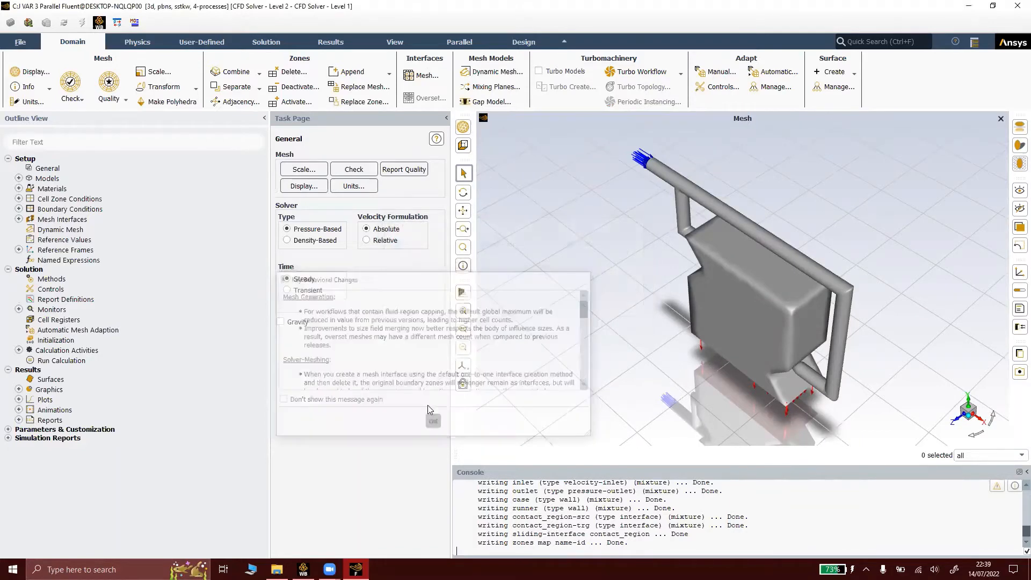
# Check the mesh and report its quality, and display all its surfaces with both edges and faces
pyautogui.click(355, 171)
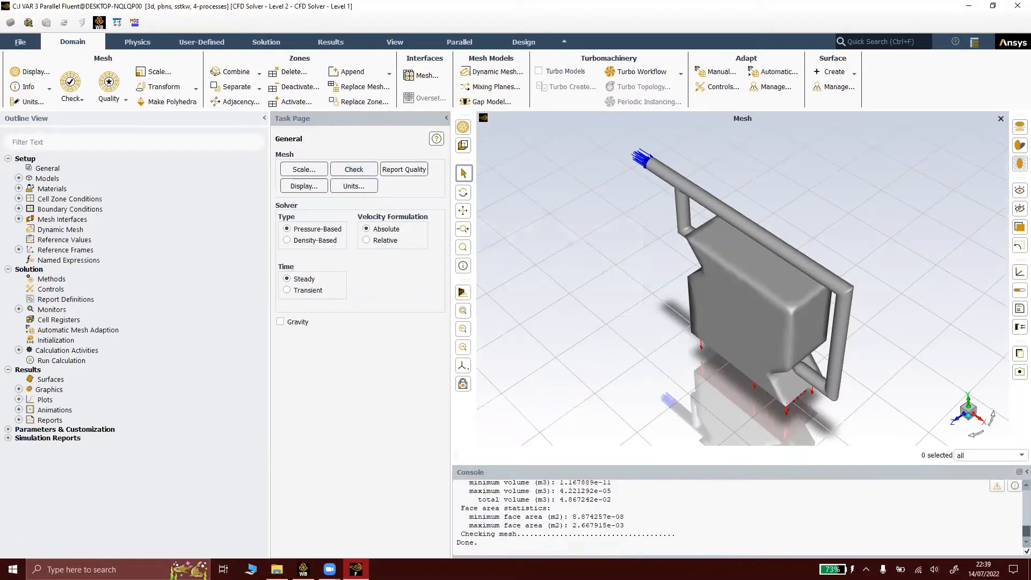
pyautogui.click(417, 175)
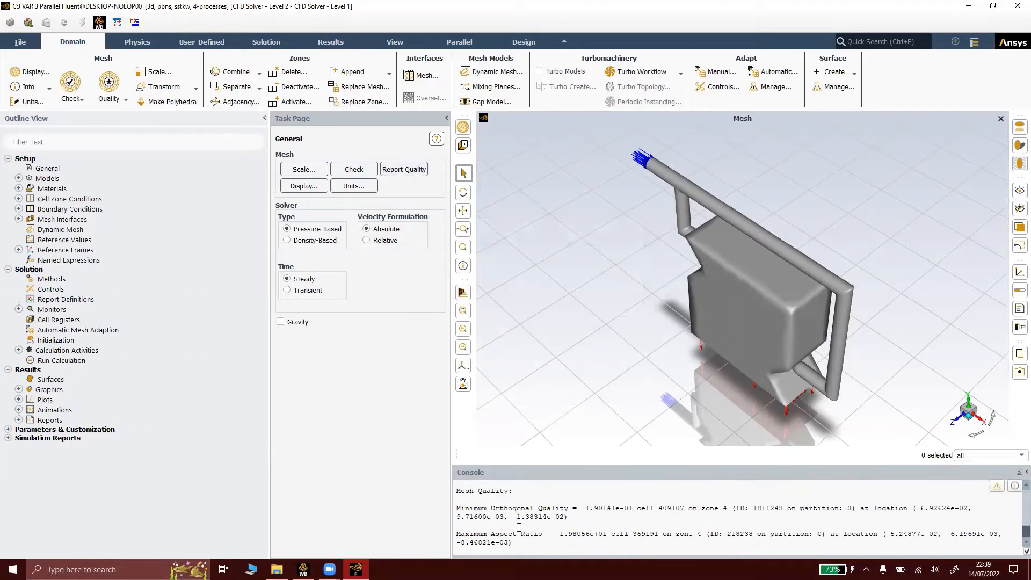
pyautogui.click(301, 186)
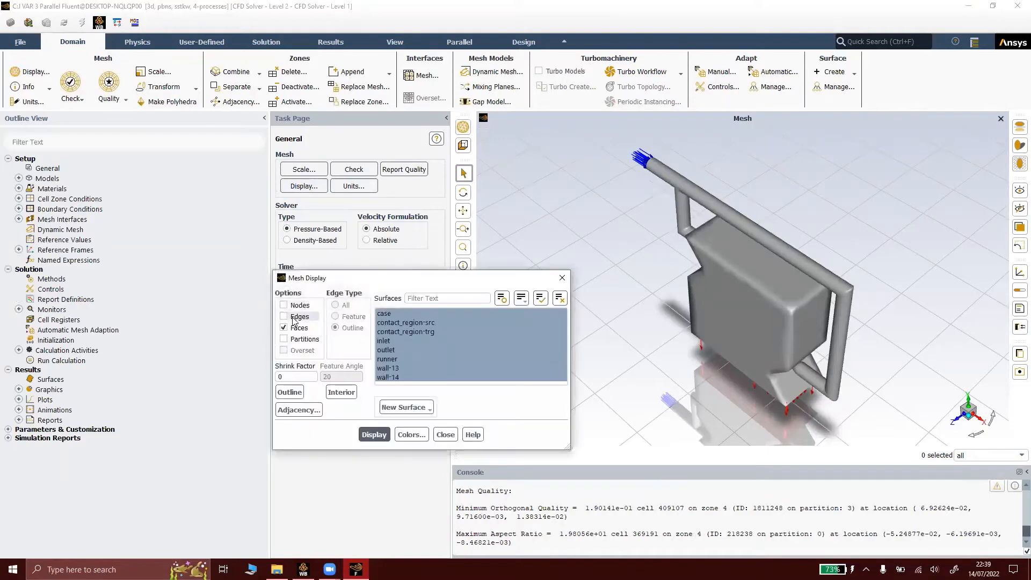
pyautogui.click(284, 317)
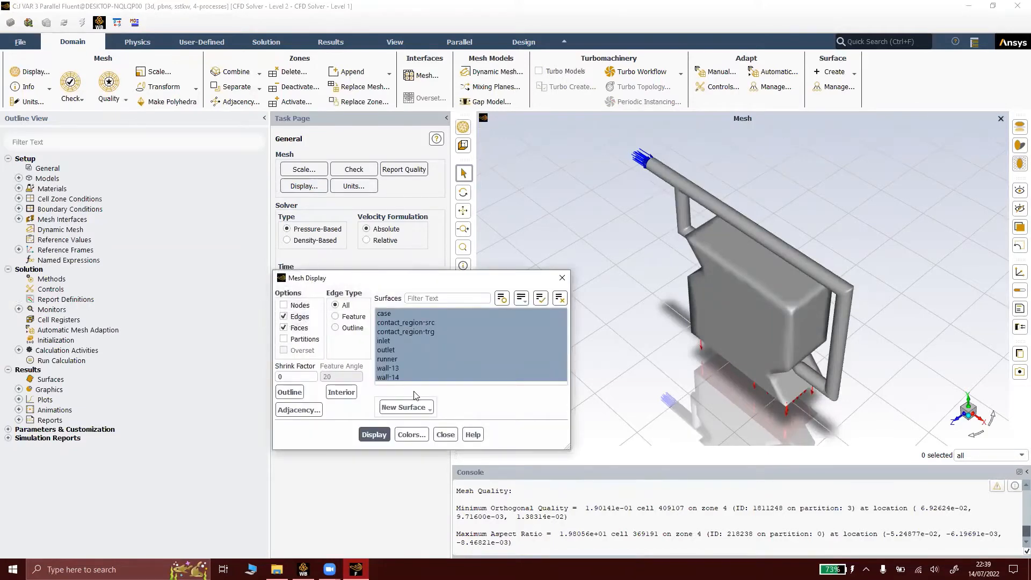
pyautogui.click(374, 434)
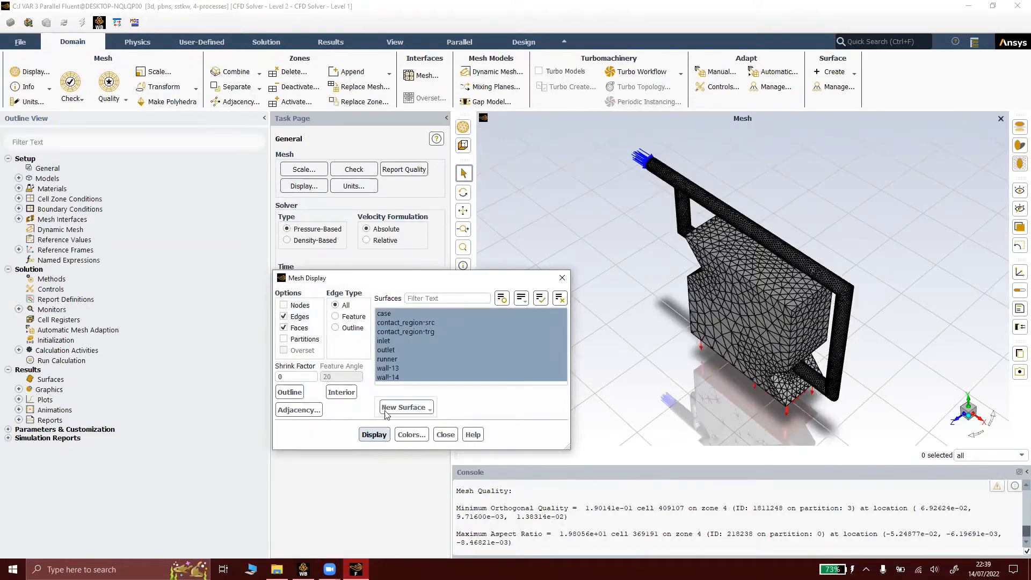
pyautogui.click(445, 435)
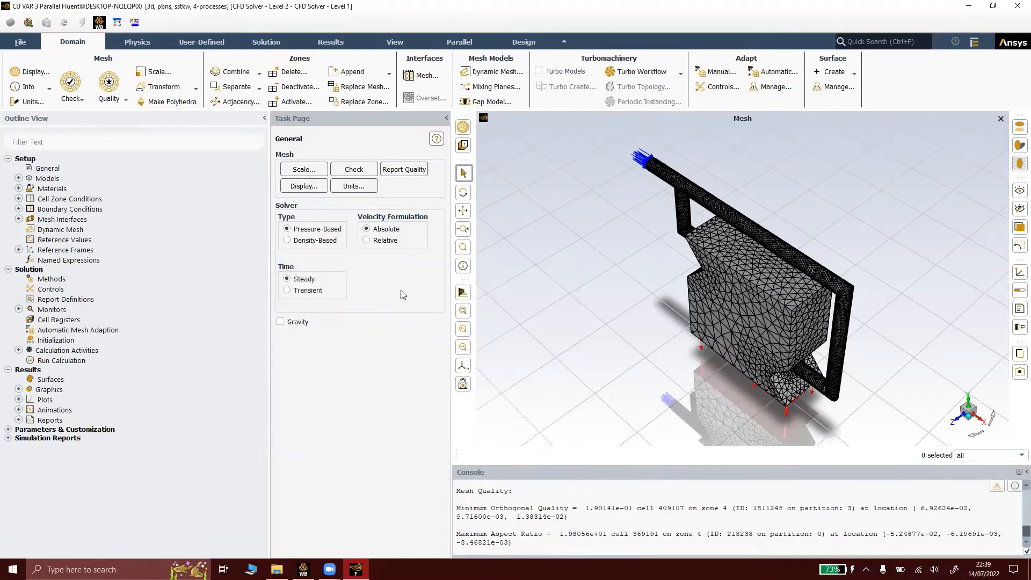
# Set the solver time to Transient and enable gravity with a Y acceleration of -9.81 m/s²
pyautogui.click(287, 290)
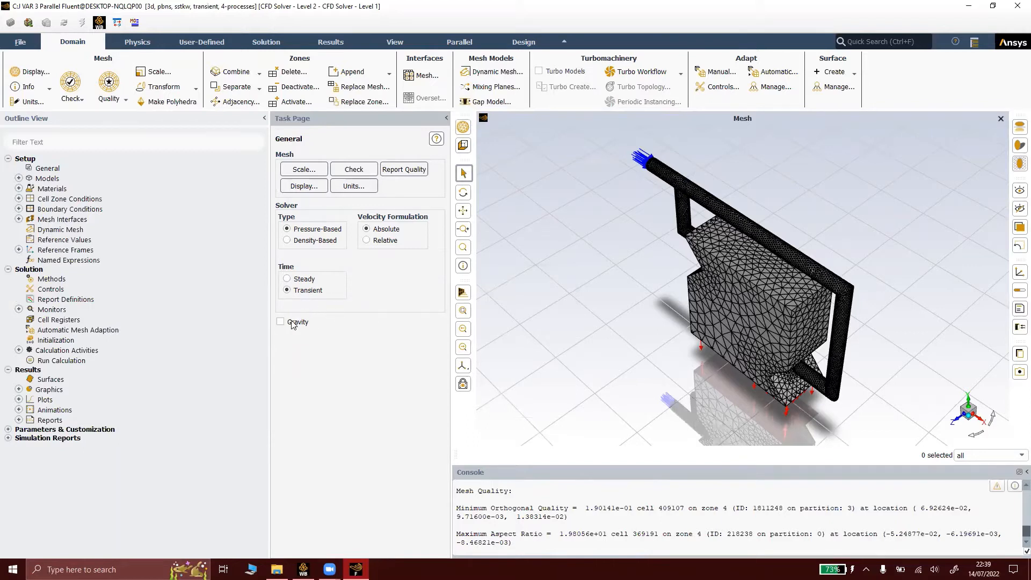
pyautogui.click(280, 322)
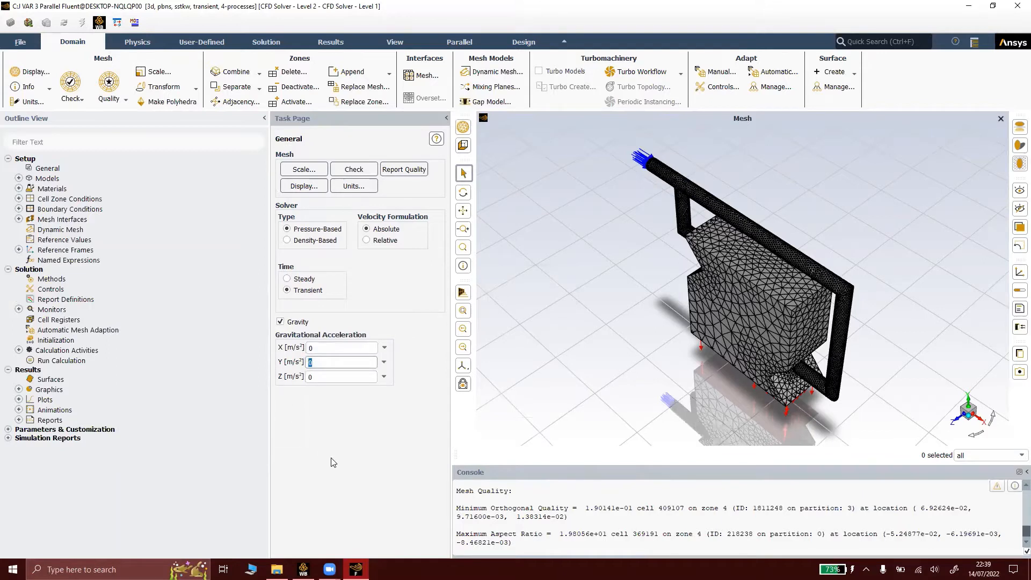
pyautogui.write('-9.81')
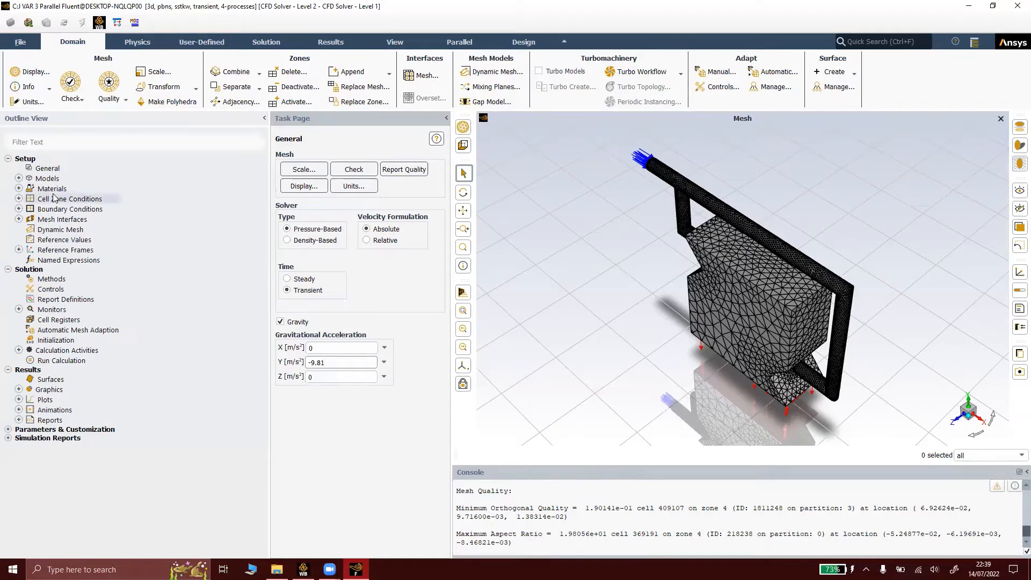
# Change the viscous model to Laminar and collapse the list of models
pyautogui.doubleClick(44, 180)
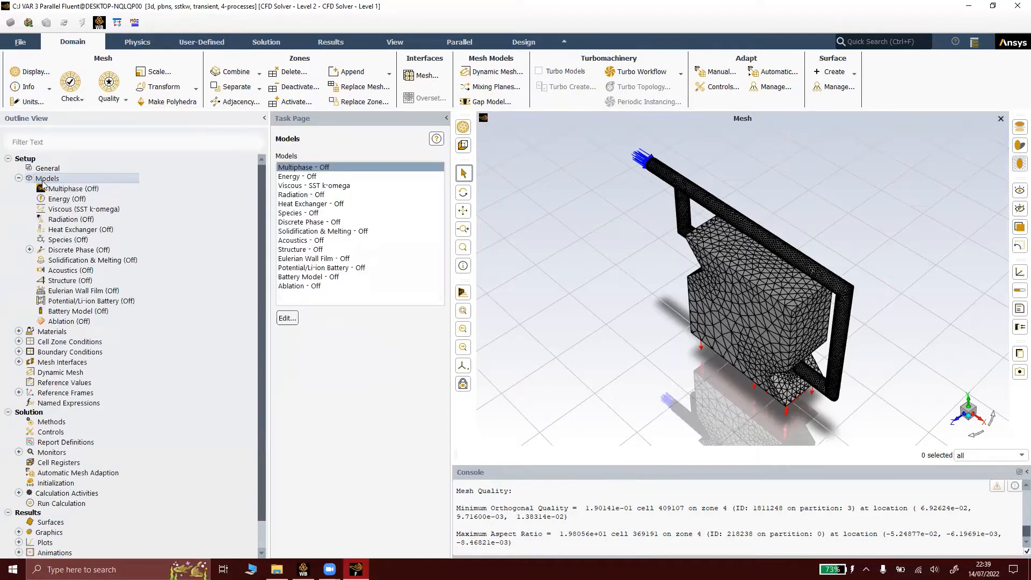
pyautogui.click(315, 186)
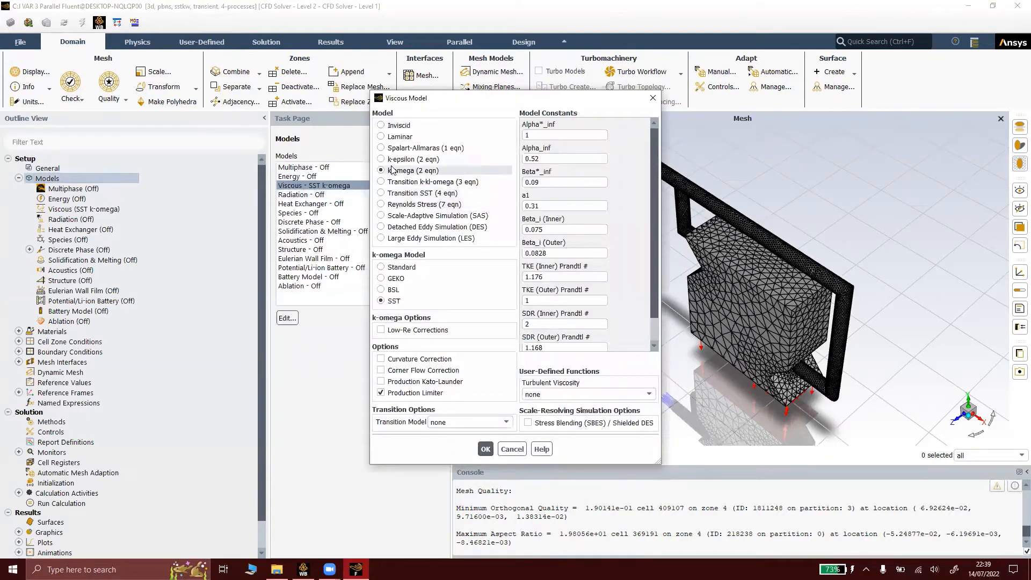
pyautogui.click(381, 138)
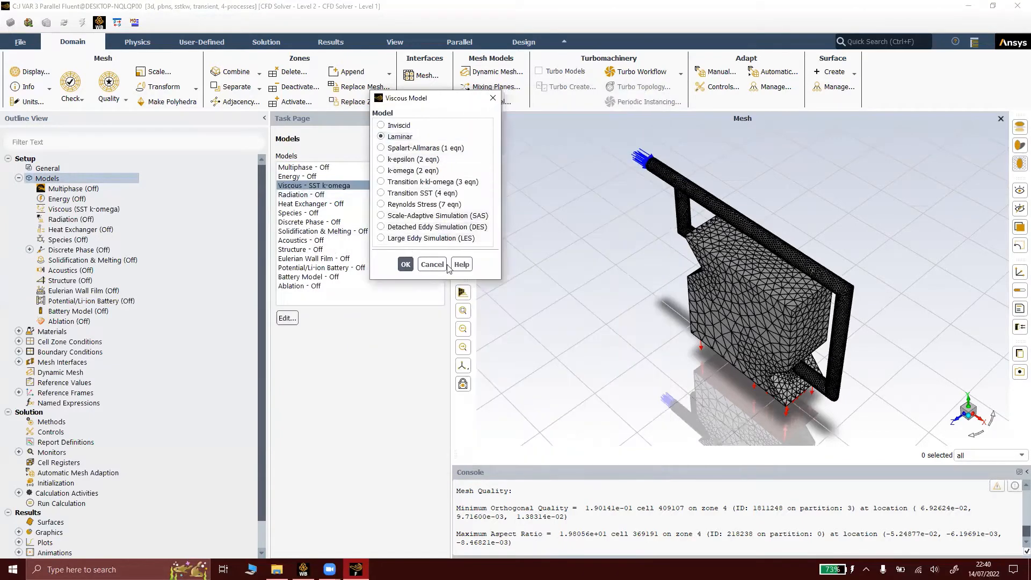
pyautogui.click(405, 264)
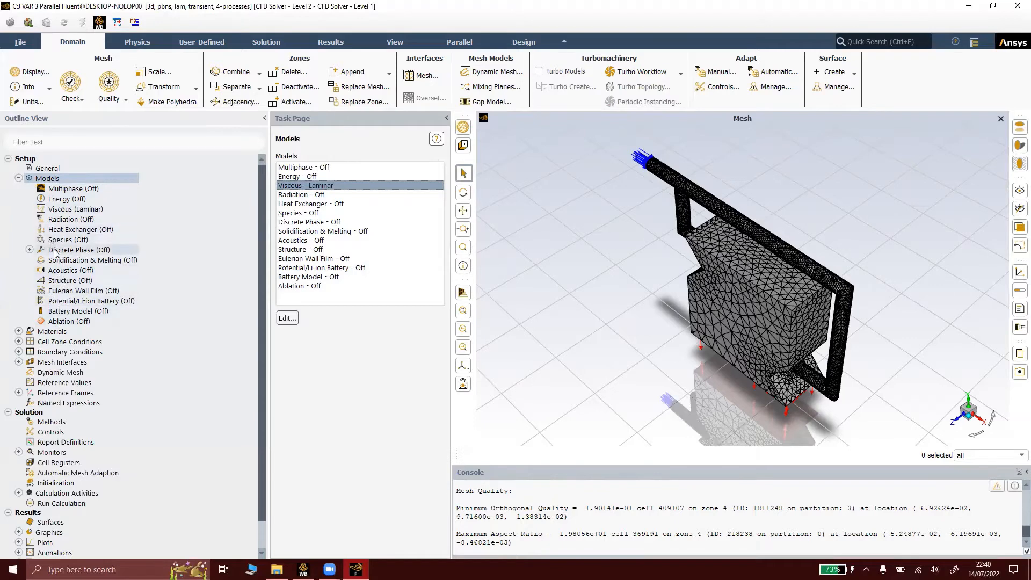
pyautogui.click(18, 178)
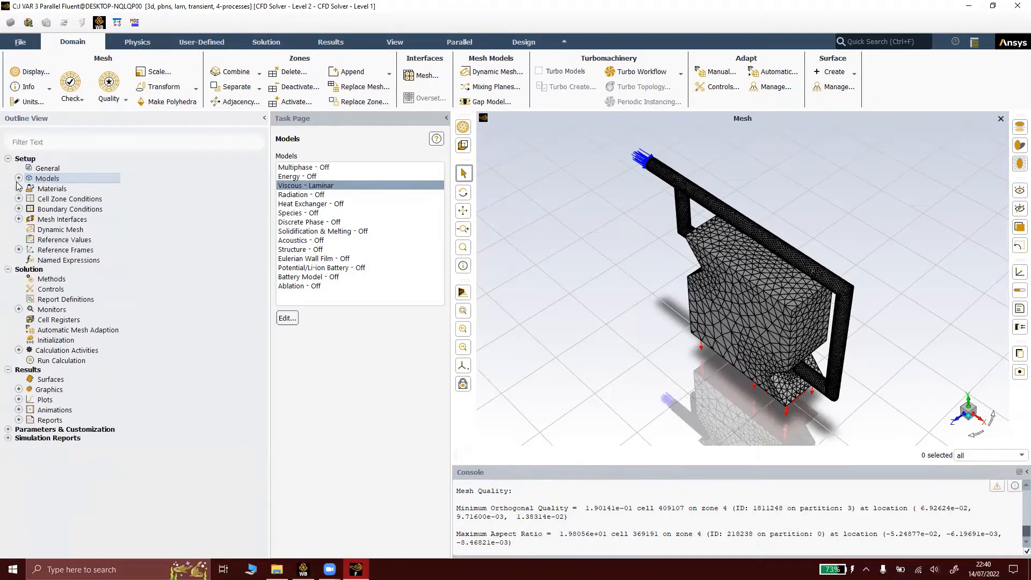
# Copy the water-liquid (h2o<l>) material from the Fluent database into the case's fluid materials
pyautogui.doubleClick(49, 189)
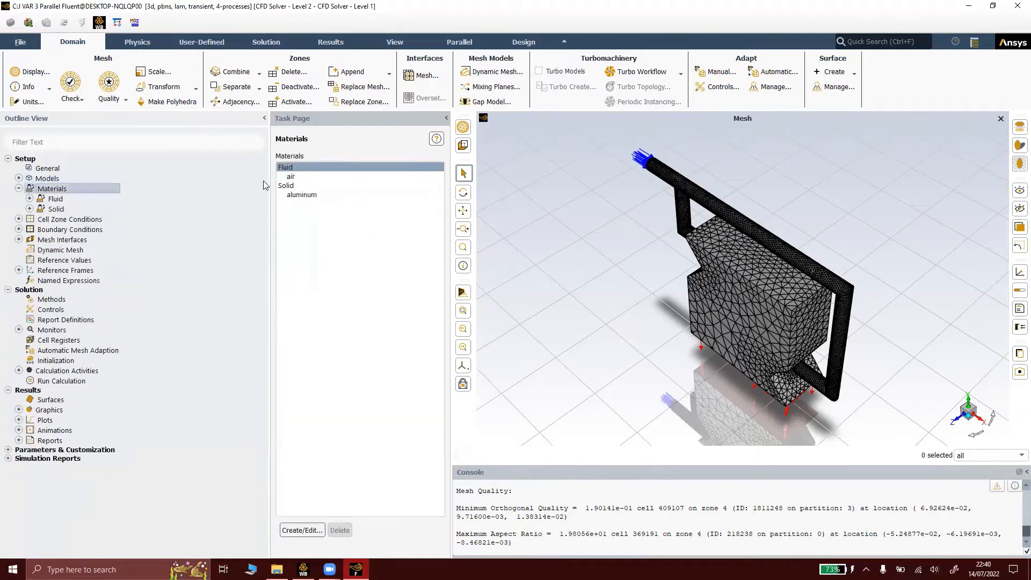
pyautogui.click(302, 530)
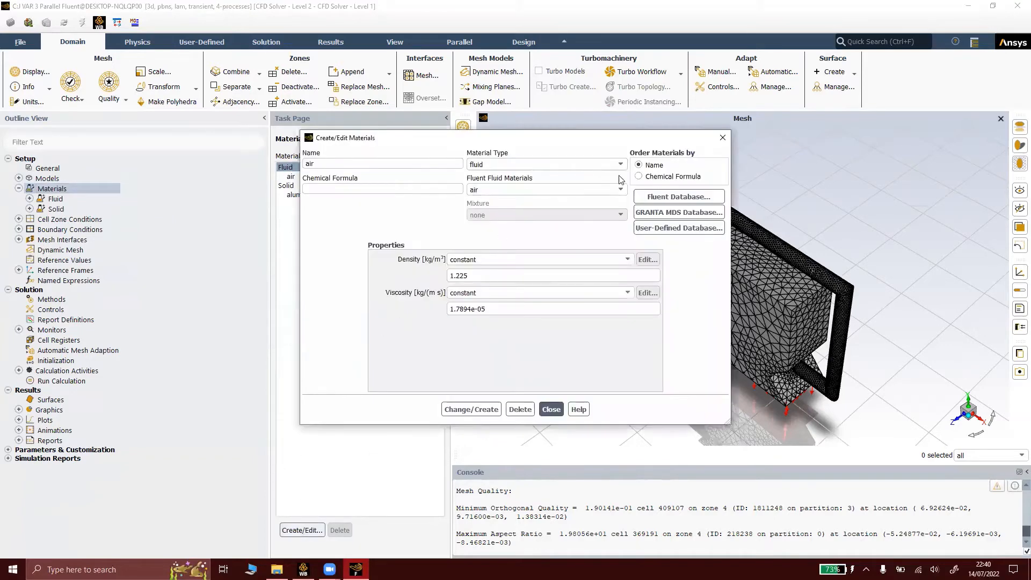
pyautogui.click(674, 199)
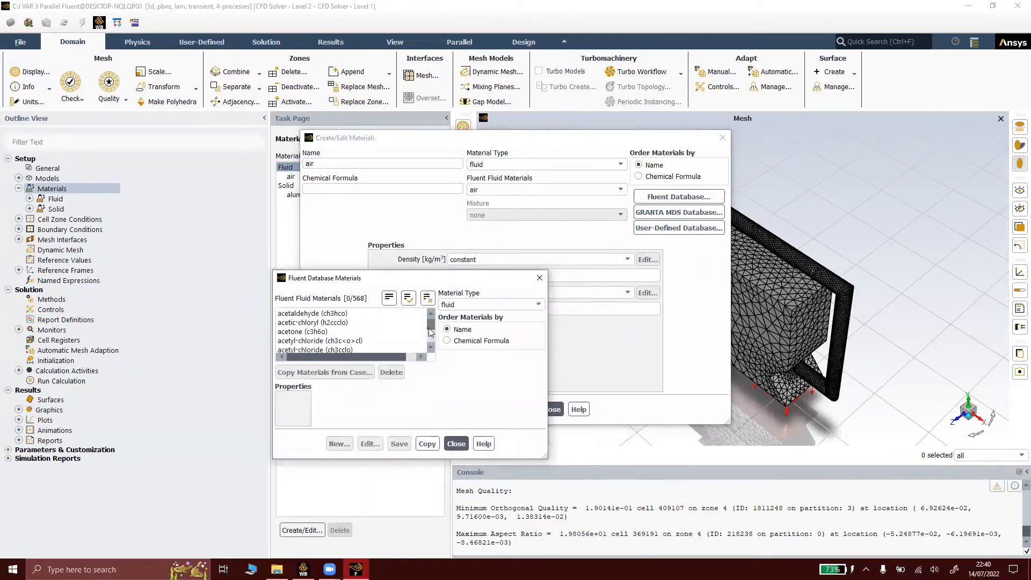
pyautogui.moveTo(430, 325); pyautogui.dragTo(430, 352)
pyautogui.click(320, 324)
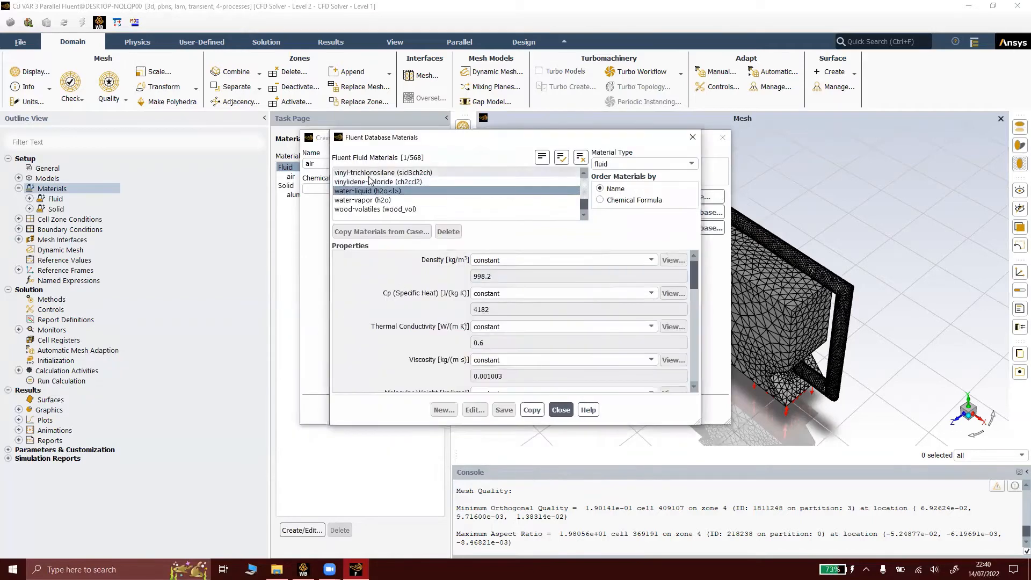
pyautogui.click(533, 413)
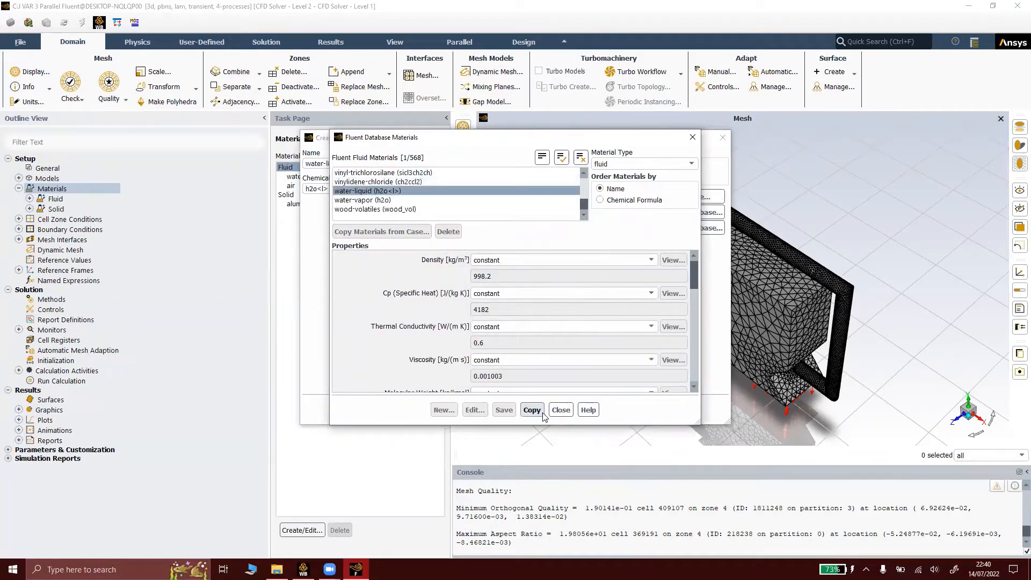
pyautogui.click(560, 410)
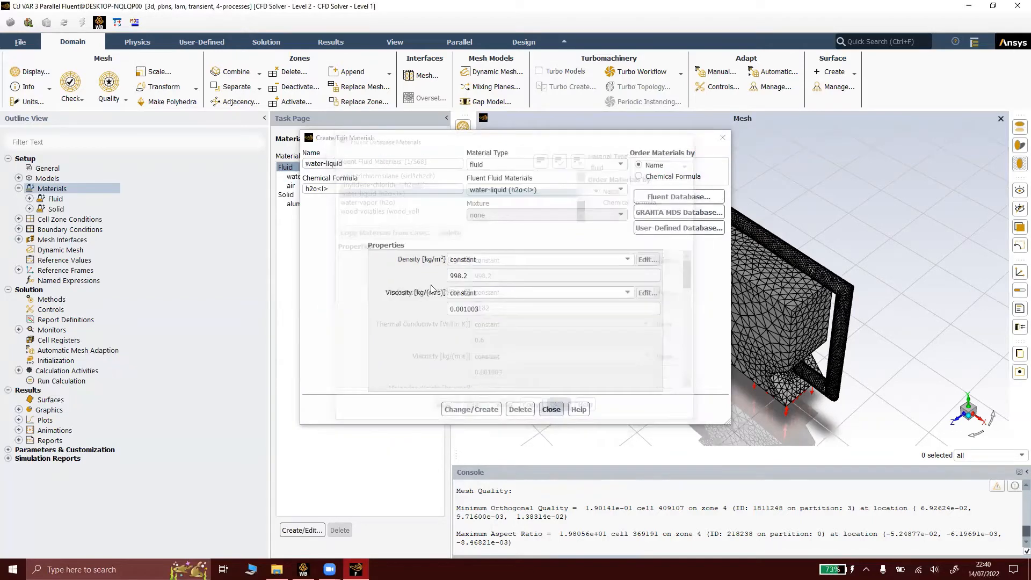
pyautogui.click(550, 409)
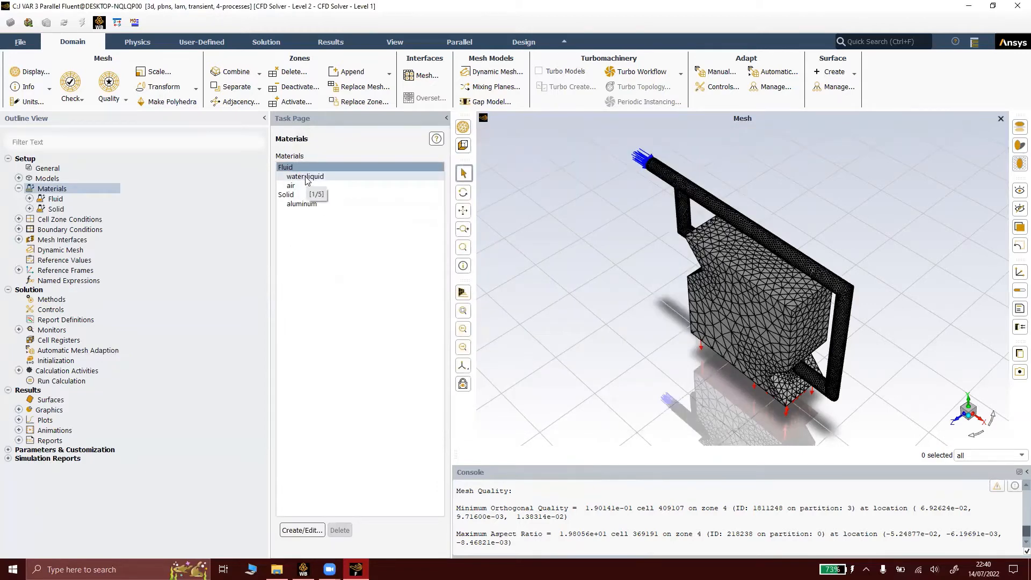
# Assign water-liquid as the material of the fff-2_domputar cell zone and apply it
pyautogui.click(58, 219)
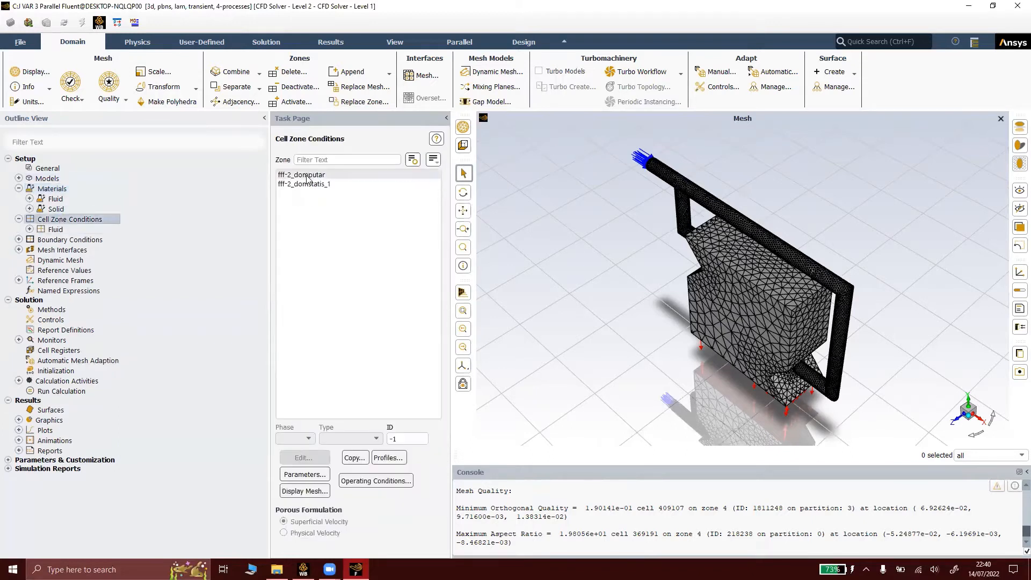
pyautogui.doubleClick(306, 175)
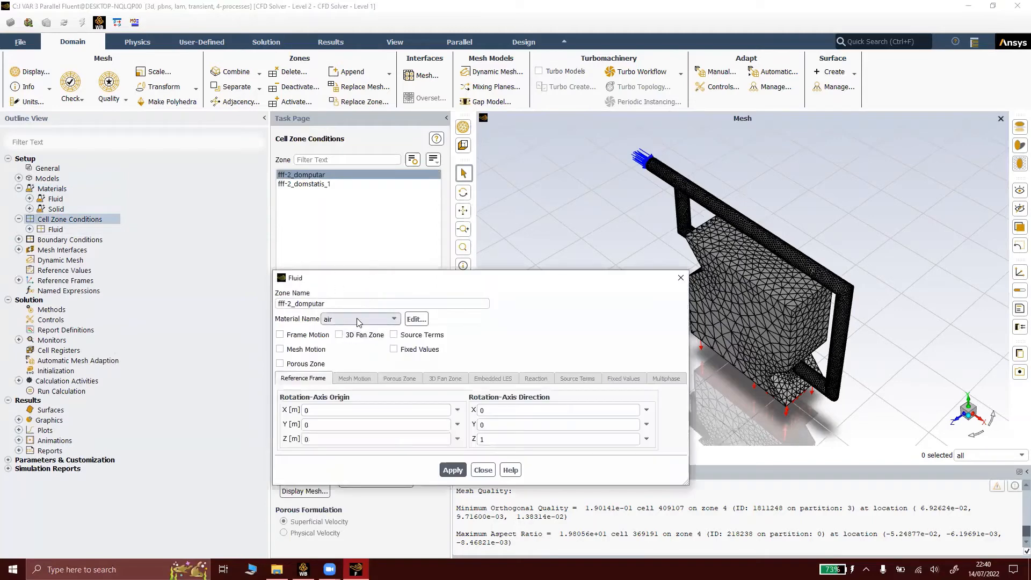
pyautogui.click(362, 318)
pyautogui.click(354, 334)
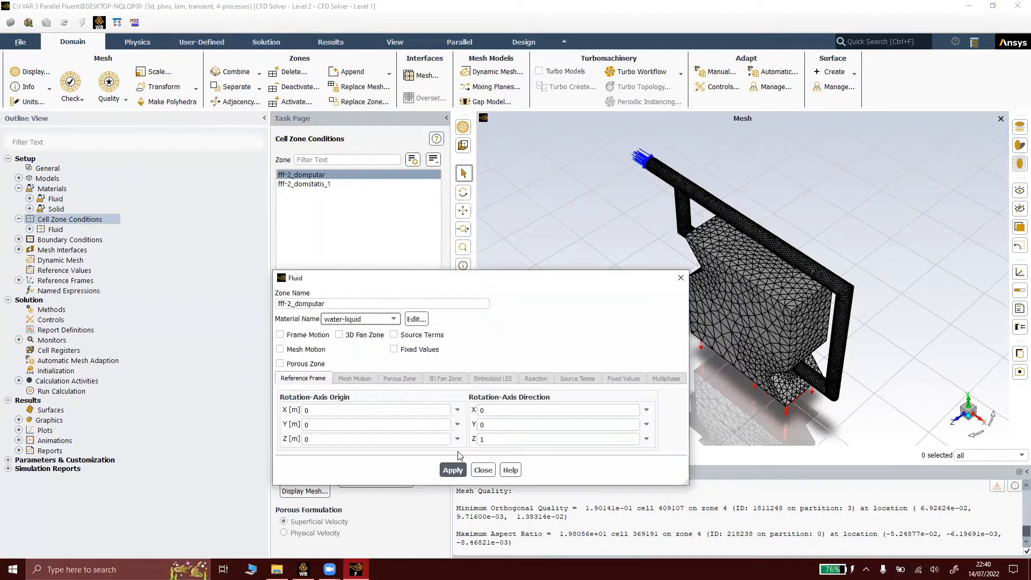
pyautogui.click(453, 469)
pyautogui.click(483, 470)
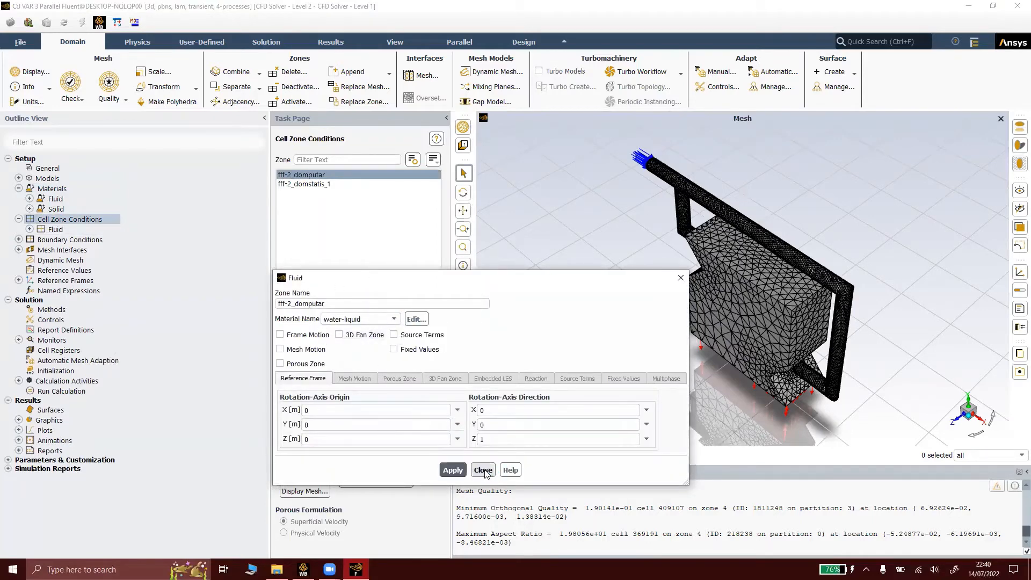
# Assign water-liquid as the material of the fff-2_domstatis_1 cell zone and apply it
pyautogui.click(306, 184)
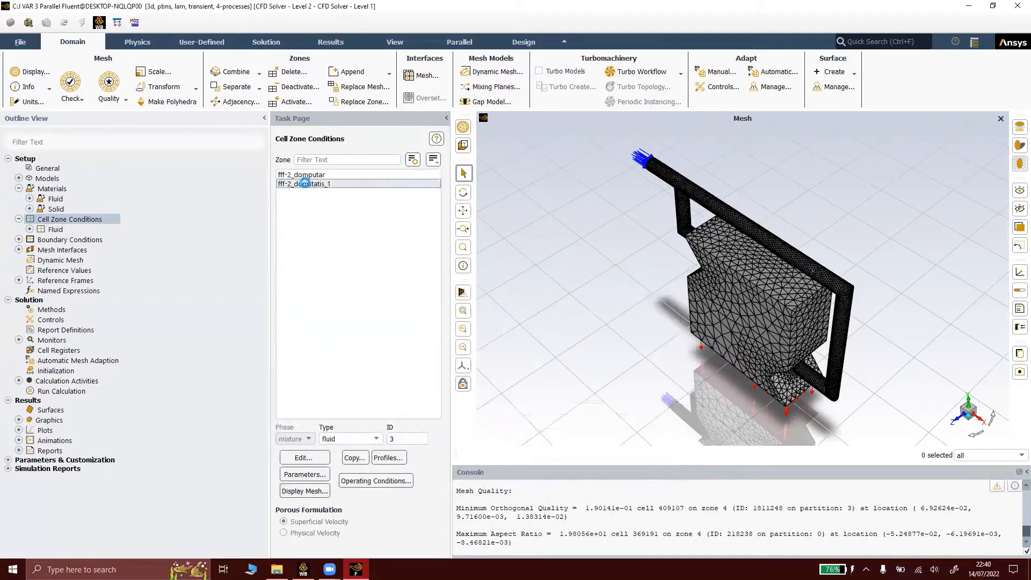
pyautogui.doubleClick(305, 183)
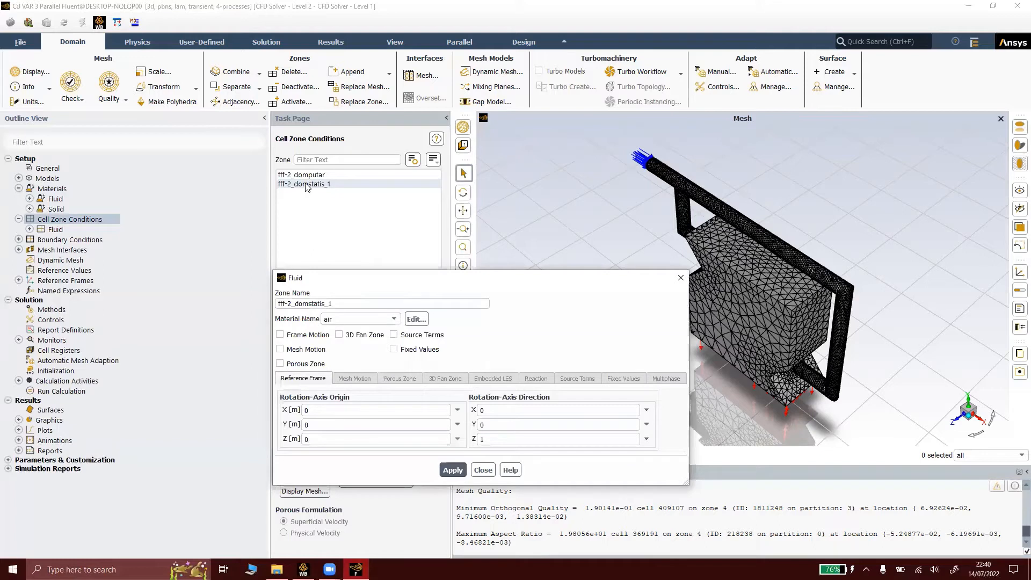
pyautogui.click(357, 321)
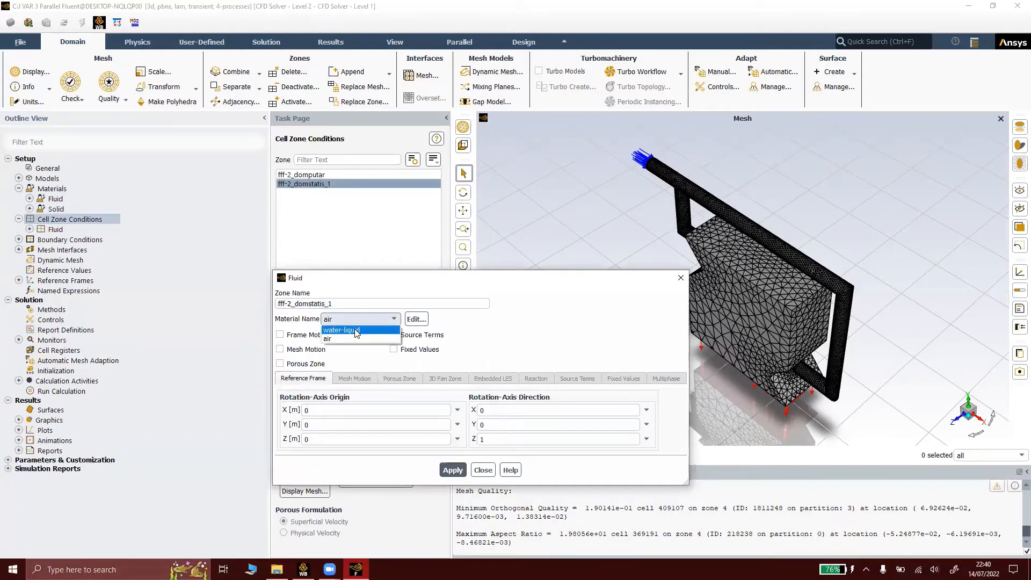
pyautogui.click(357, 331)
pyautogui.click(453, 471)
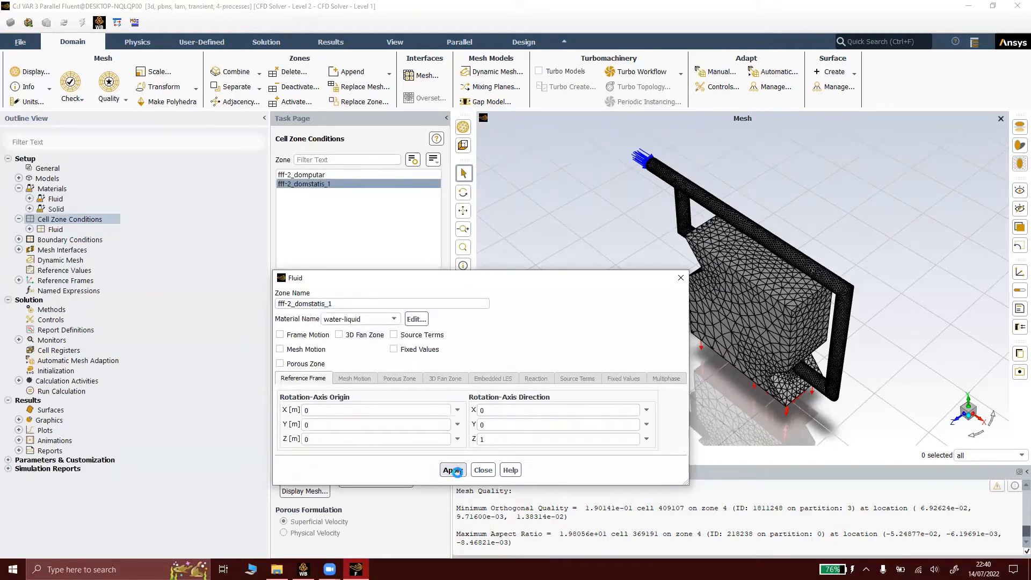
pyautogui.click(482, 469)
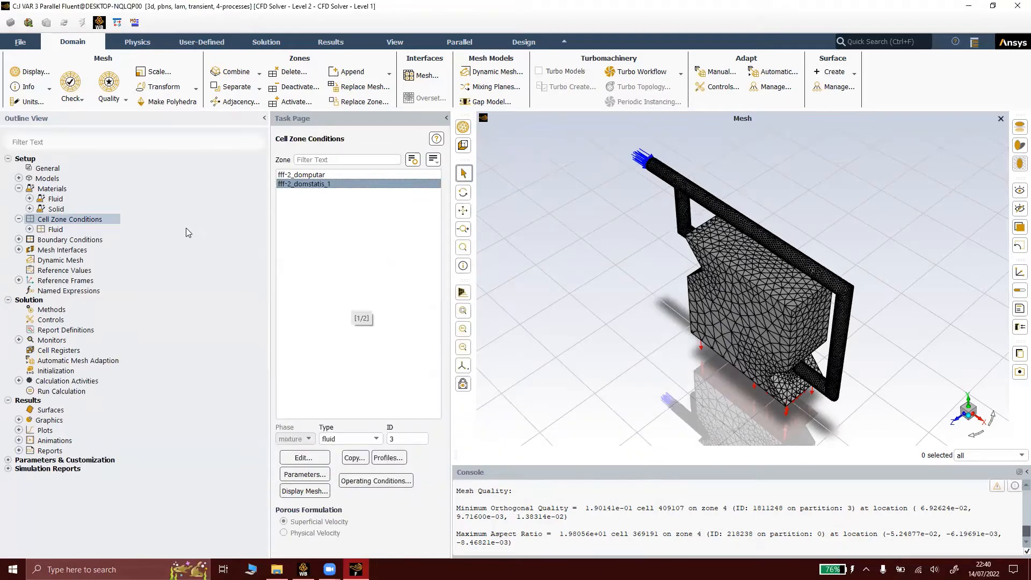
# Group the boundary zones by type and set the inlet's velocity magnitude to 0.166 m/s
pyautogui.click(54, 241)
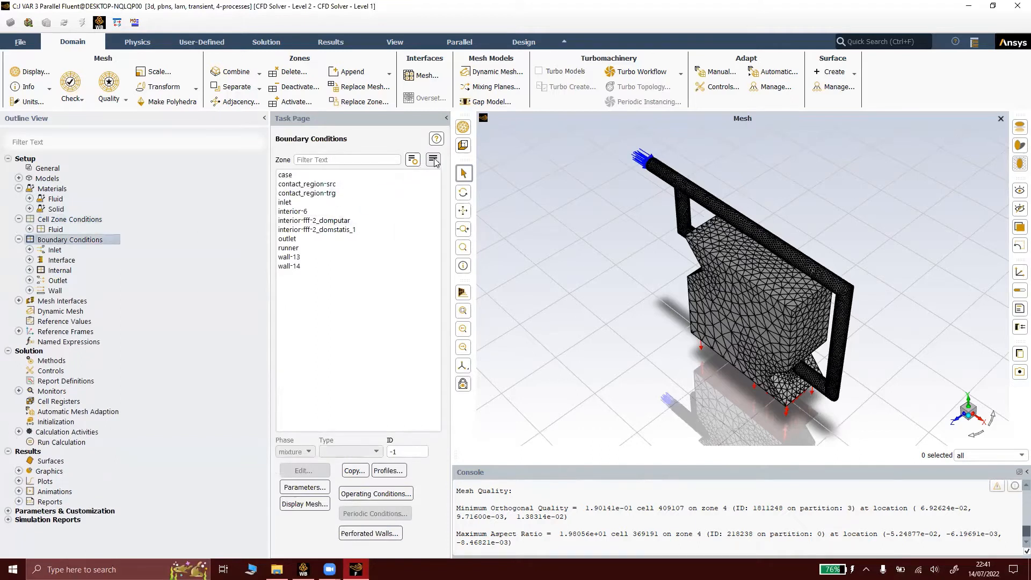
pyautogui.click(436, 160)
pyautogui.click(442, 213)
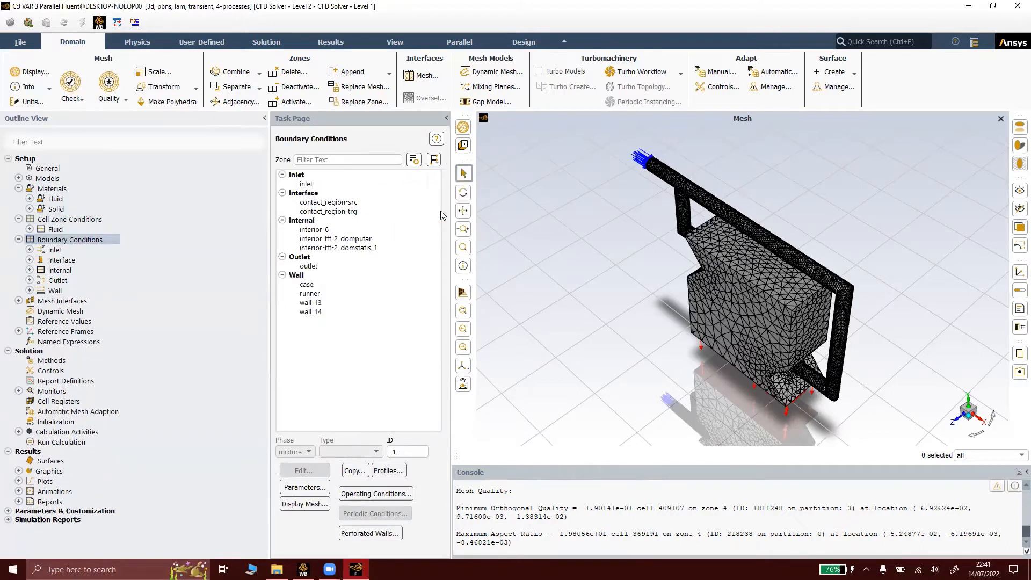
pyautogui.click(311, 184)
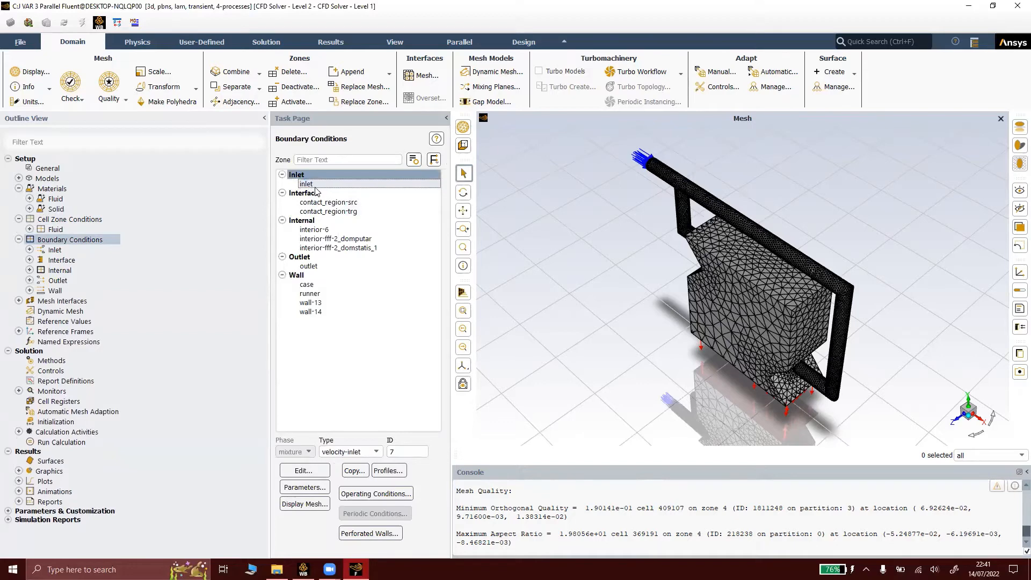
pyautogui.click(314, 184)
pyautogui.doubleClick(314, 184)
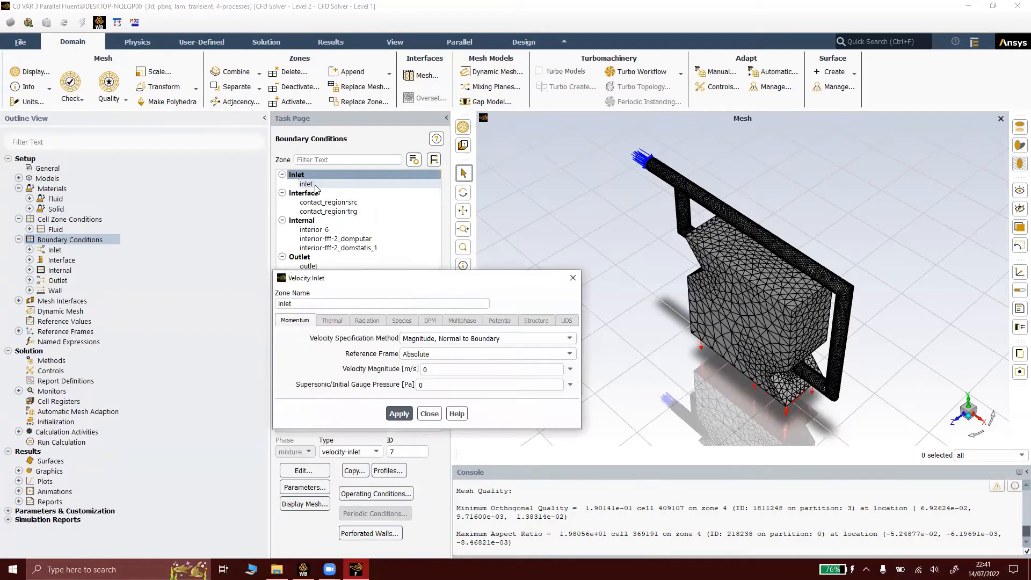
pyautogui.doubleClick(430, 370)
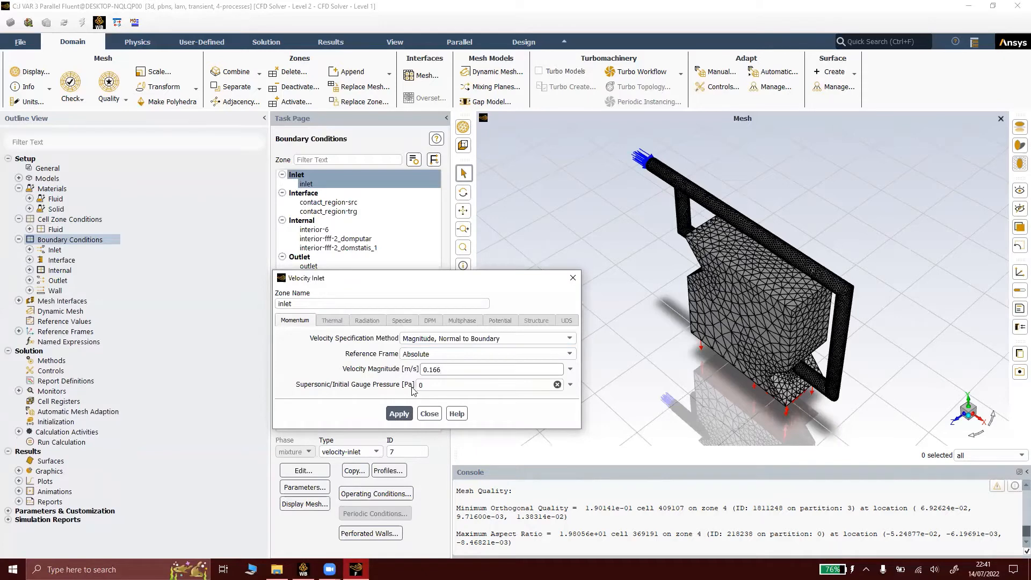
pyautogui.click(429, 414)
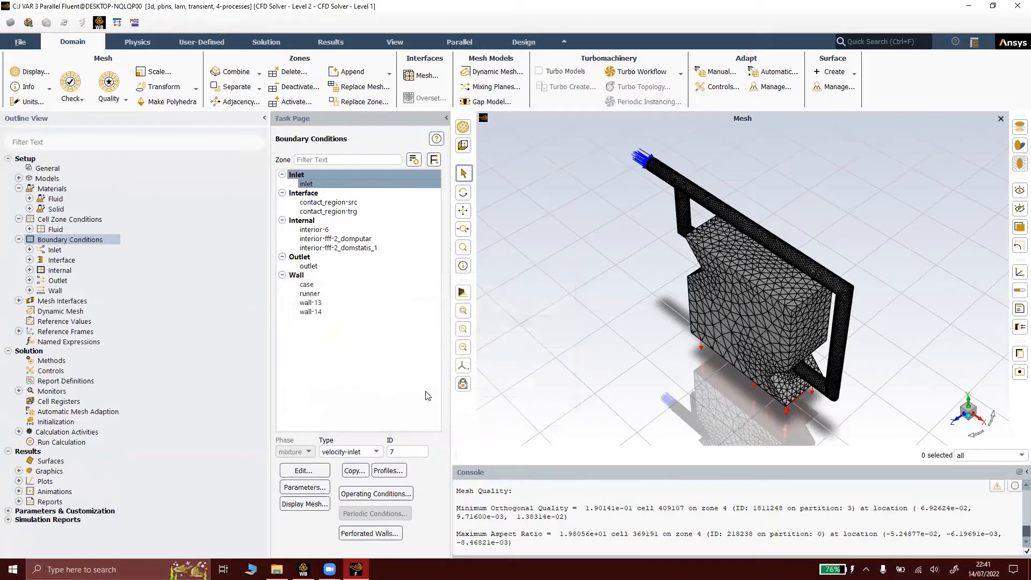
# Review the operating pressure and gravity in the operating conditions and accept them
pyautogui.click(376, 493)
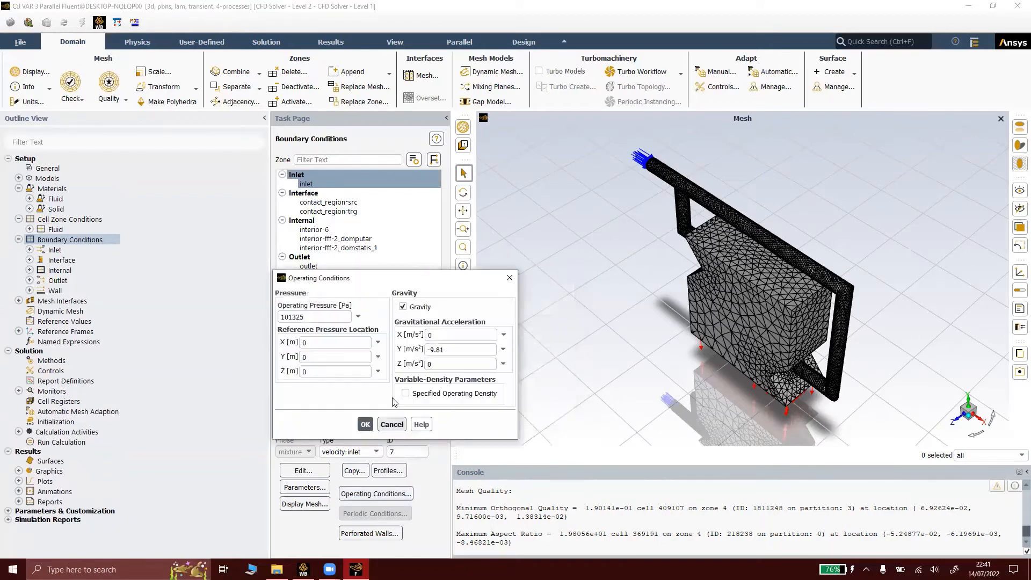
pyautogui.click(297, 323)
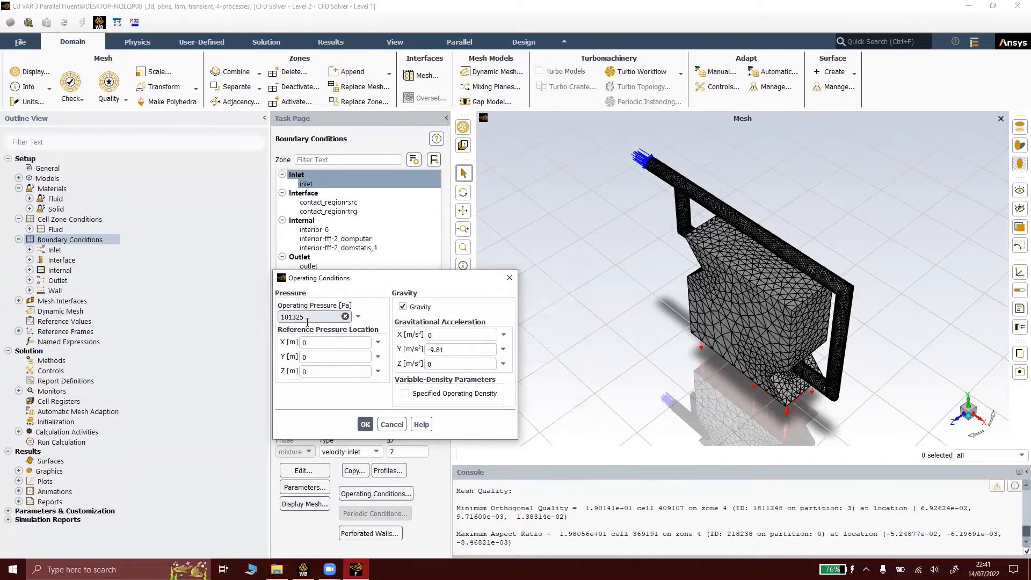
pyautogui.click(365, 424)
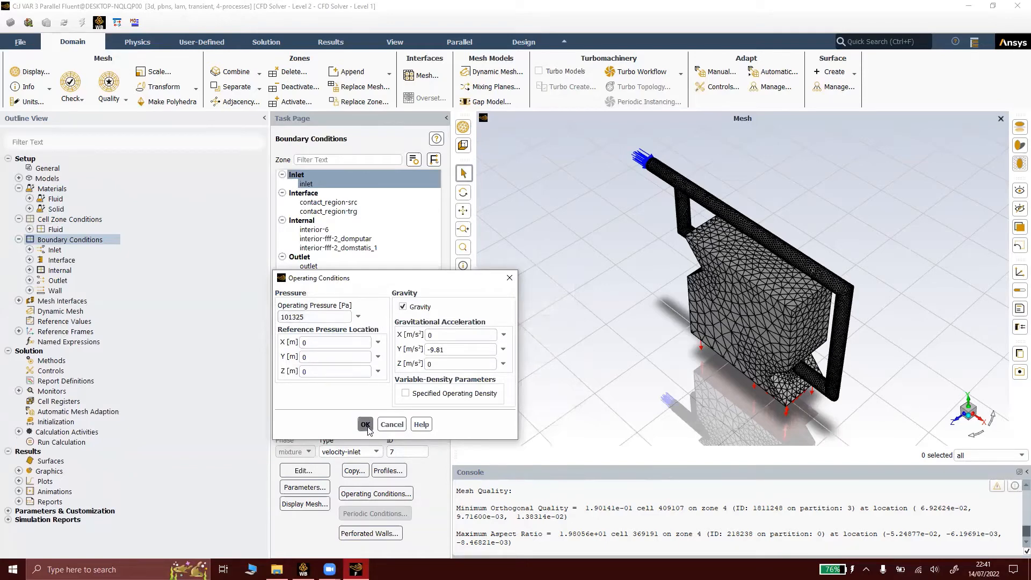
# Enable Prevent Reverse Flow on the outlet pressure boundary, then recheck and accept the operating conditions
pyautogui.click(325, 266)
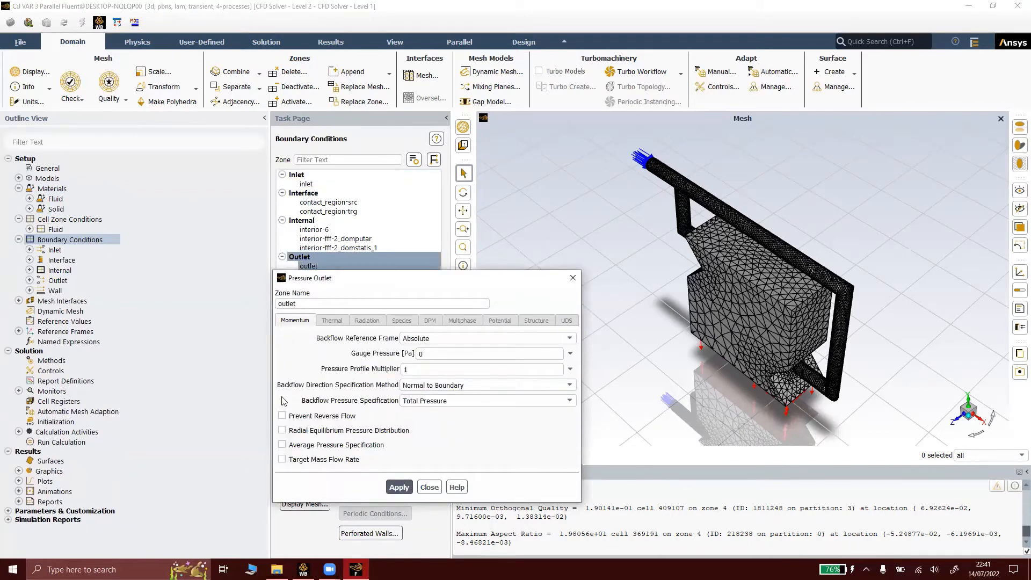
pyautogui.click(281, 416)
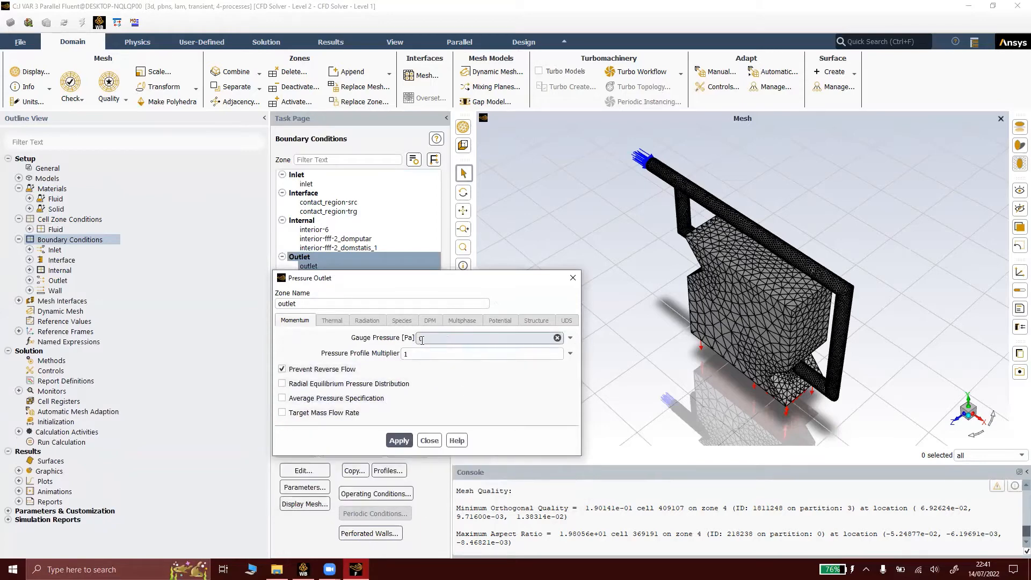
pyautogui.click(399, 440)
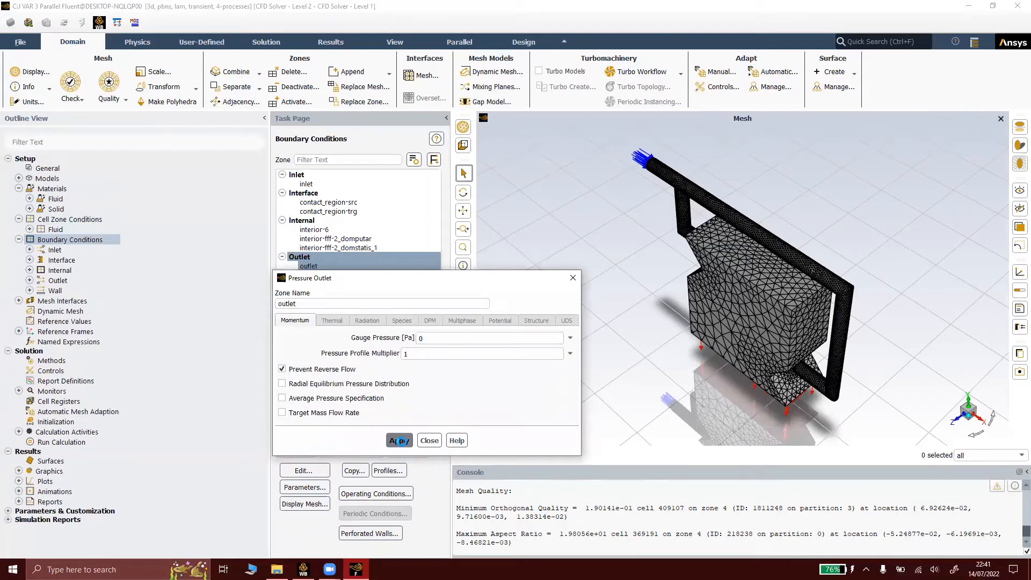
pyautogui.click(429, 441)
pyautogui.click(376, 494)
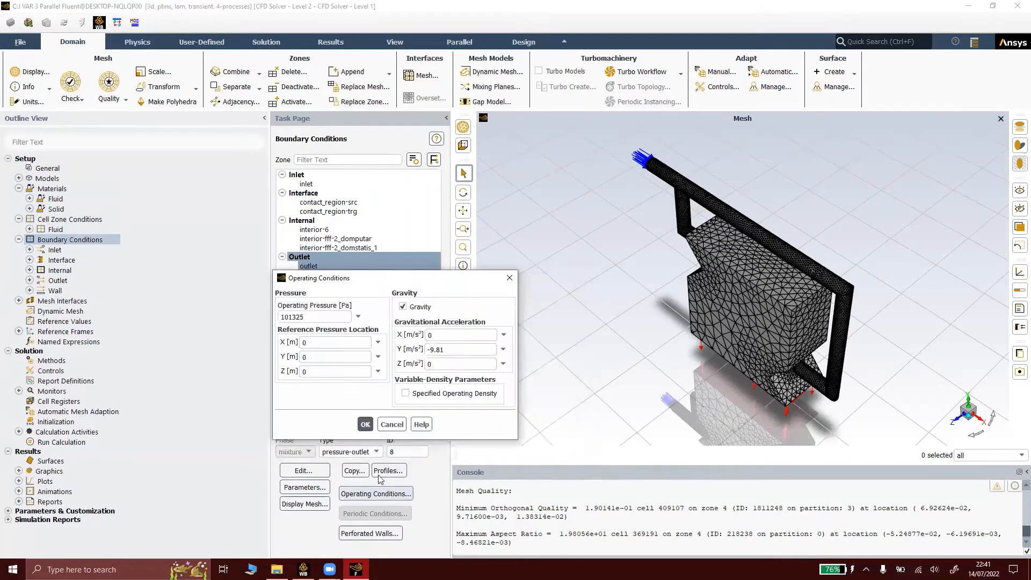
pyautogui.click(365, 425)
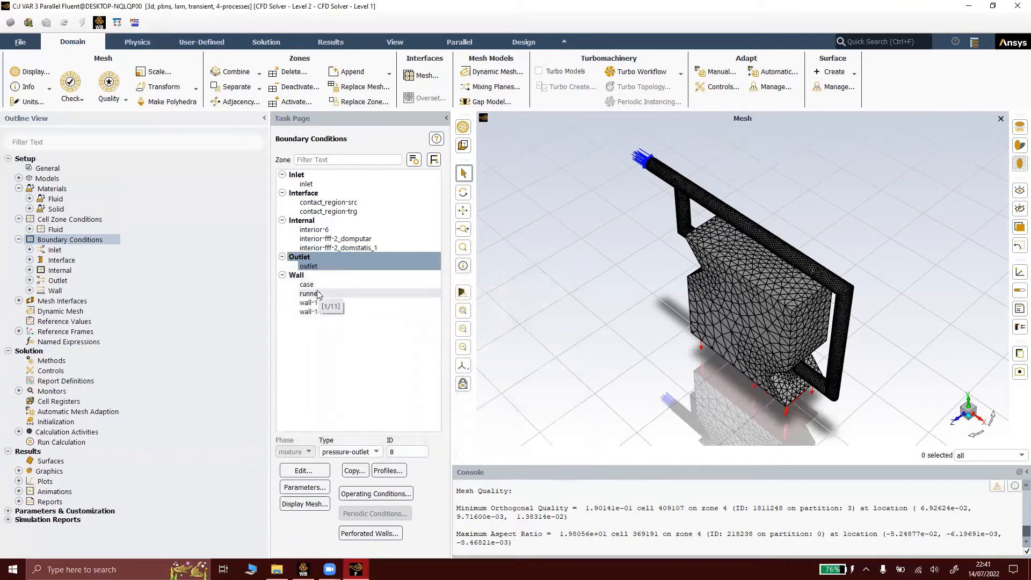
# Enable the Matching option for the contact_region mesh interface and apply it
pyautogui.doubleClick(39, 303)
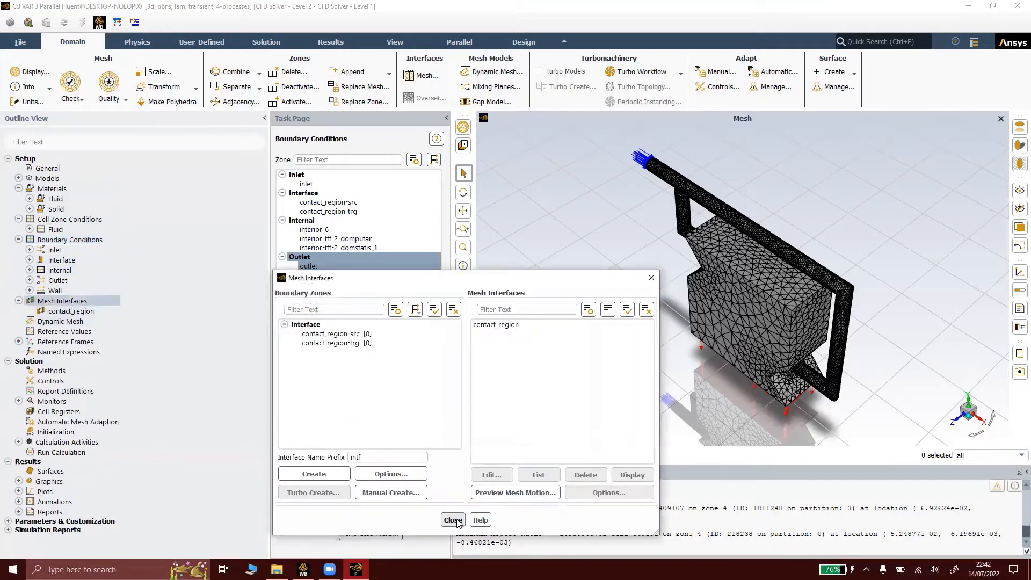
pyautogui.click(455, 520)
pyautogui.click(62, 312)
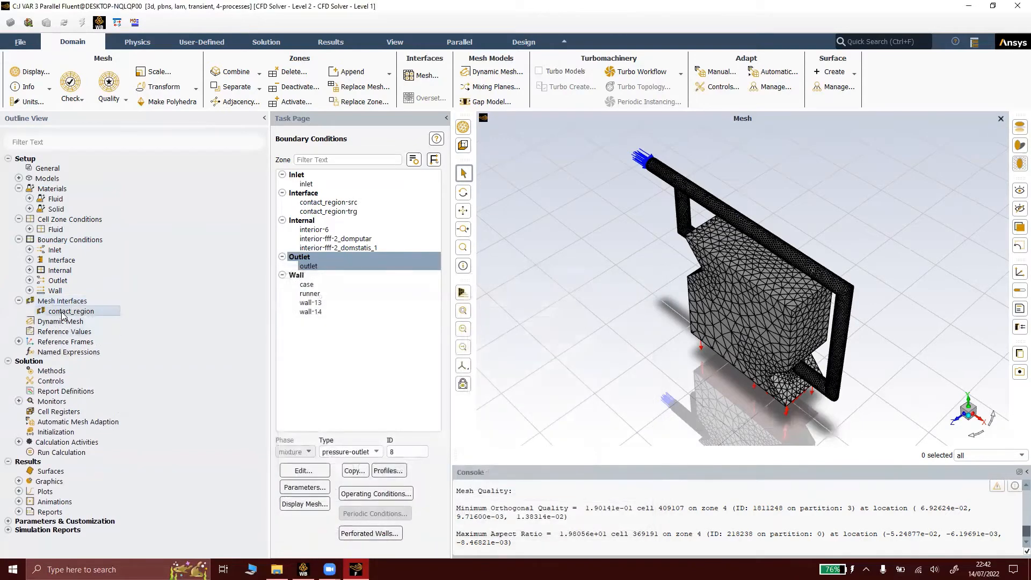
pyautogui.doubleClick(61, 312)
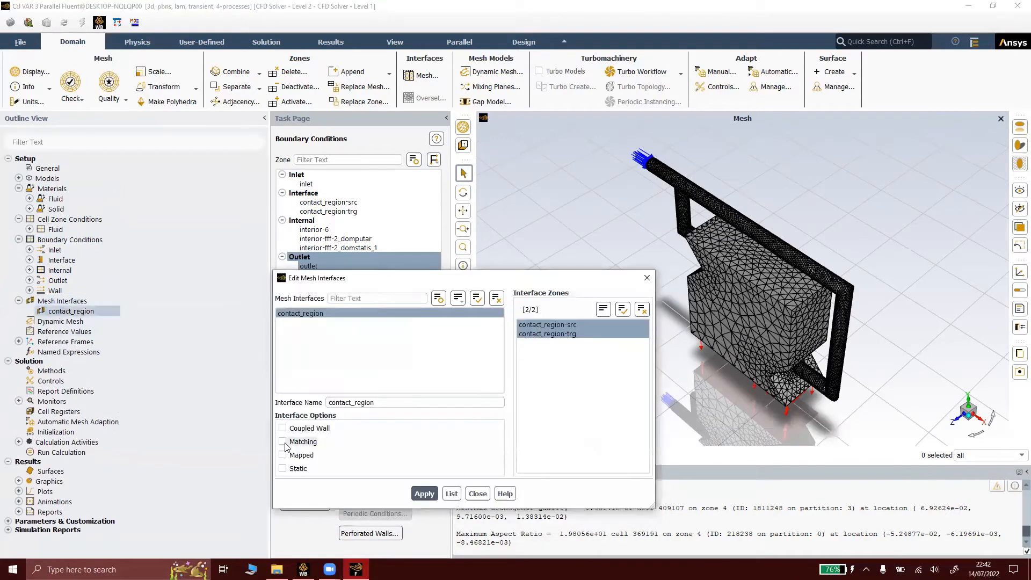
pyautogui.click(421, 494)
pyautogui.click(475, 494)
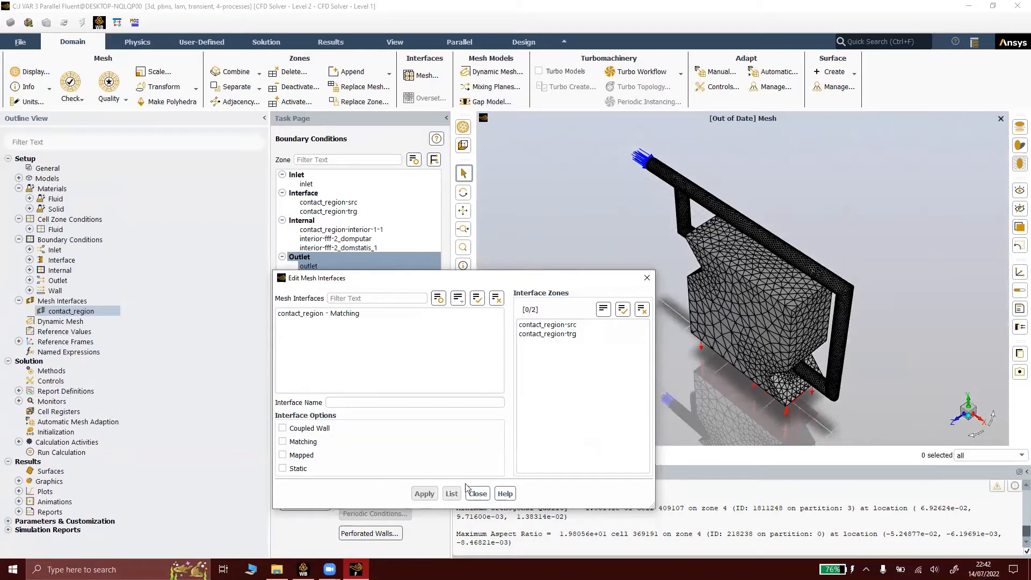
pyautogui.click(477, 493)
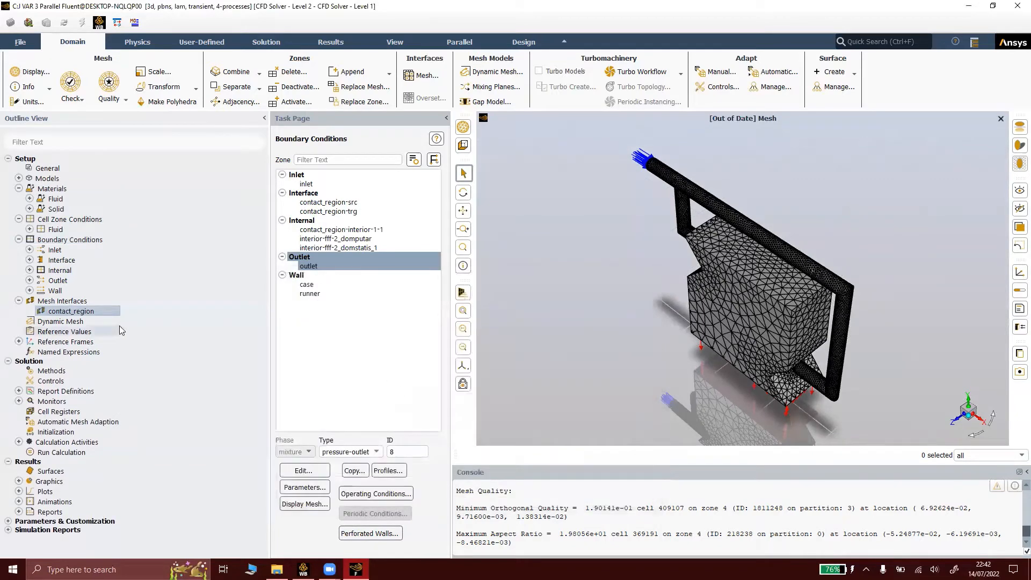
# Enable Dynamic Mesh with the Smoothing, Layering and Remeshing mesh methods
pyautogui.click(60, 321)
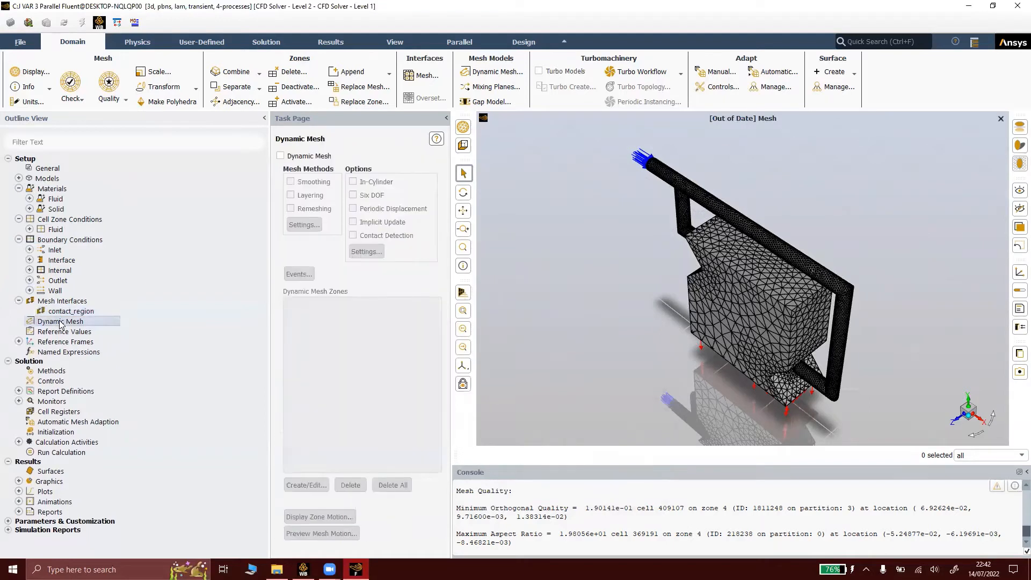
pyautogui.click(280, 156)
pyautogui.click(290, 196)
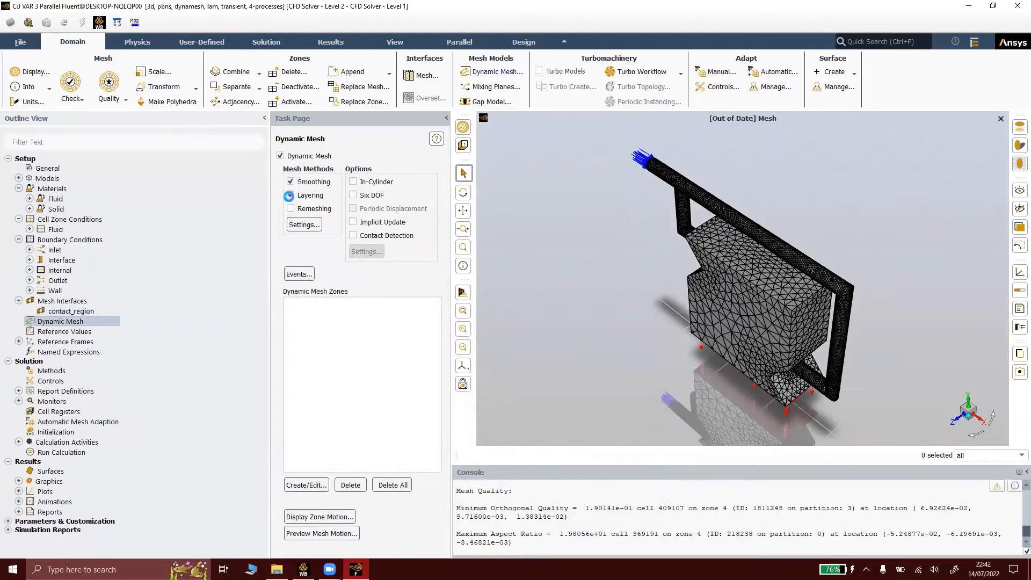
pyautogui.click(290, 209)
# Review the layering settings and set the remeshing minimum length scale to 0.00045271 m, copied from the mesh scale info
pyautogui.click(304, 225)
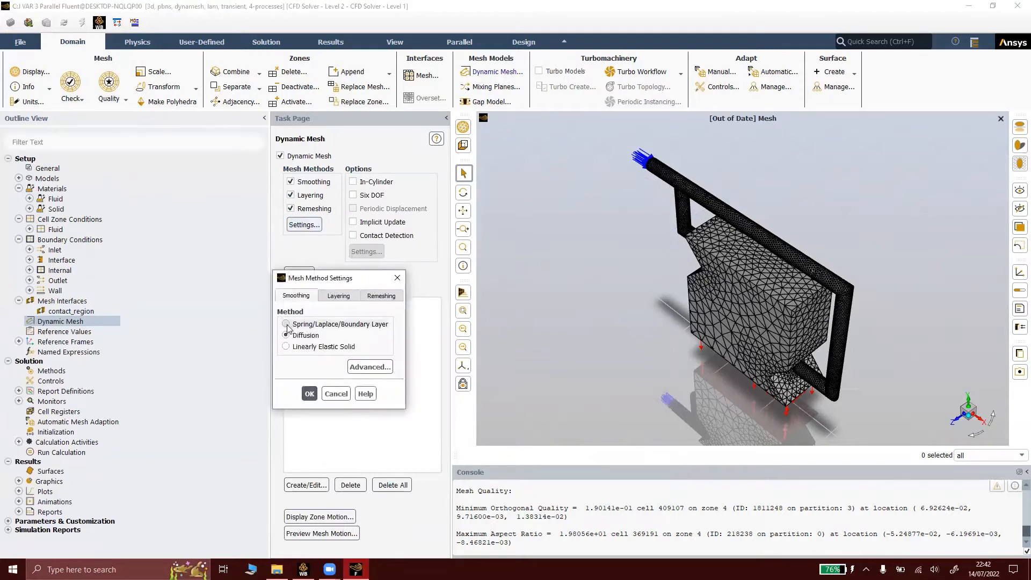
pyautogui.click(340, 296)
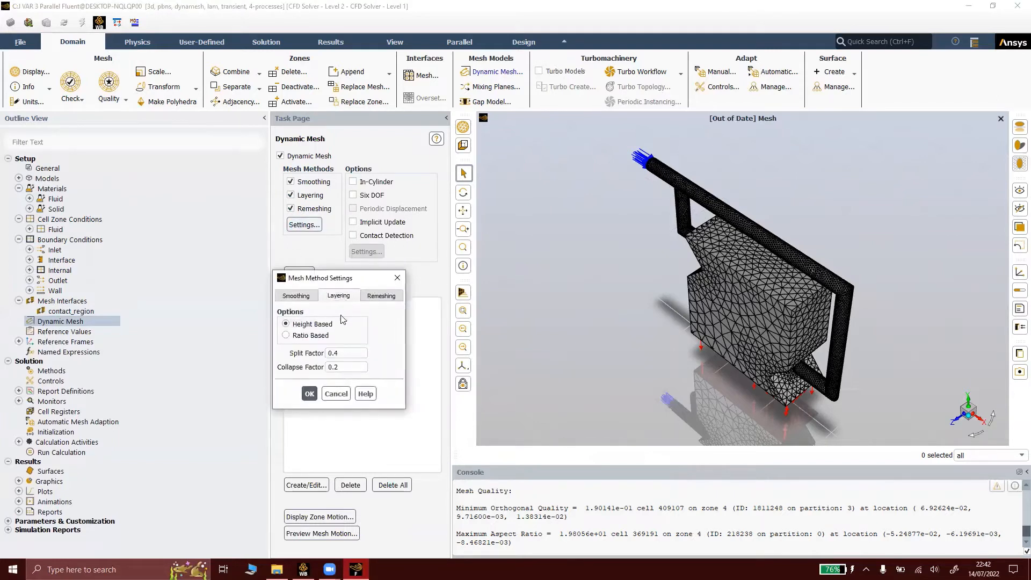
pyautogui.moveTo(336, 353); pyautogui.dragTo(374, 356)
pyautogui.click(369, 296)
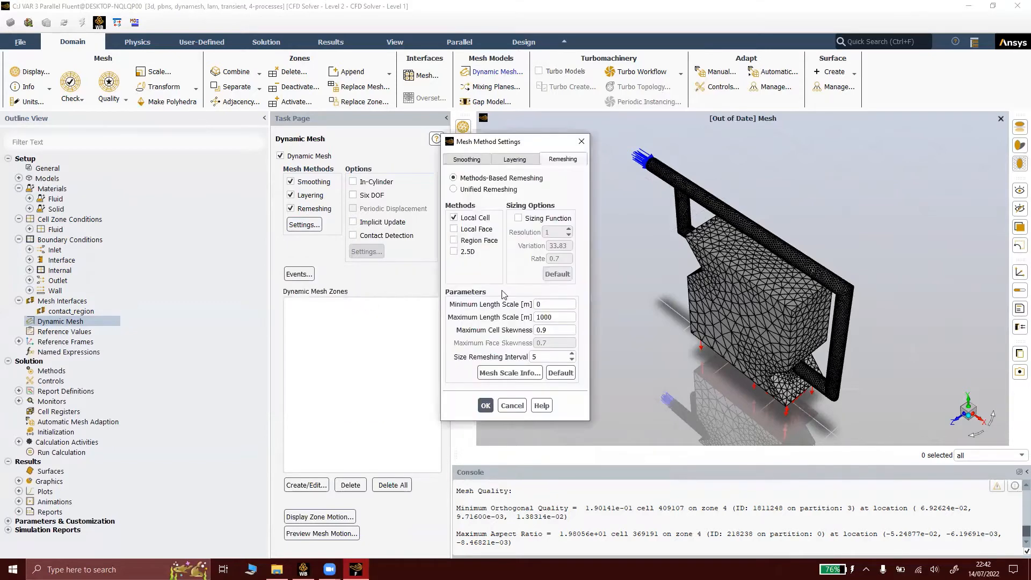
pyautogui.click(495, 374)
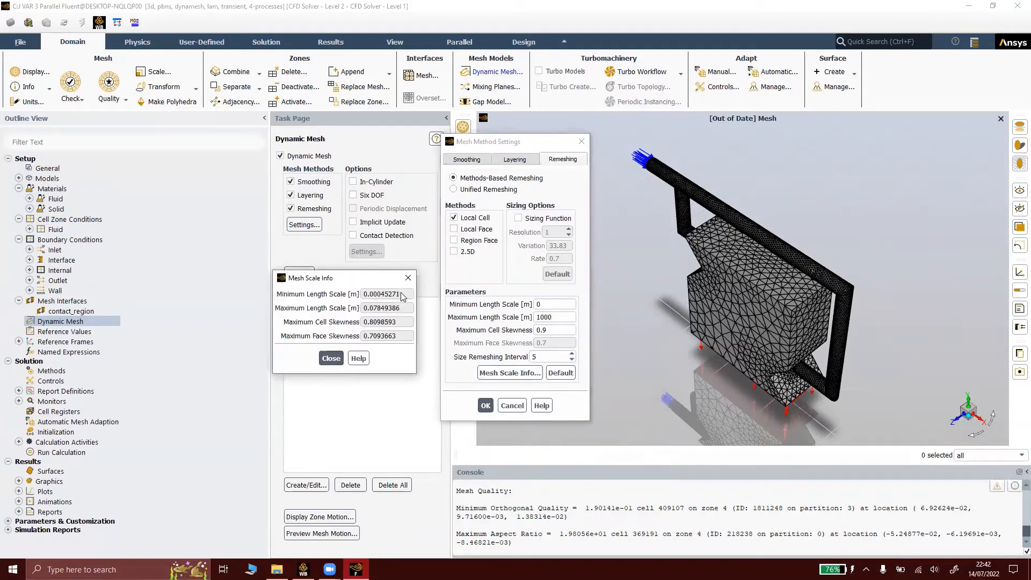
pyautogui.moveTo(402, 297); pyautogui.dragTo(355, 298)
pyautogui.hotkey('ctrl', 'c')
pyautogui.doubleClick(534, 305)
pyautogui.hotkey('ctrl', 'v')
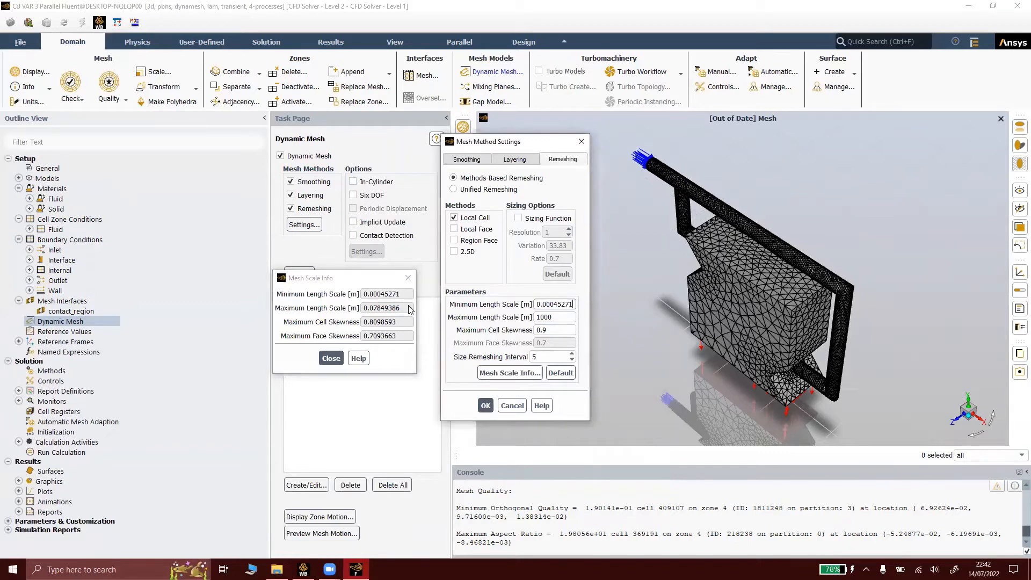
# Set the remeshing maximum length scale to 0.07849386 m and the maximum cell skewness to 0.7, then accept the mesh method settings
pyautogui.moveTo(405, 308); pyautogui.dragTo(332, 310)
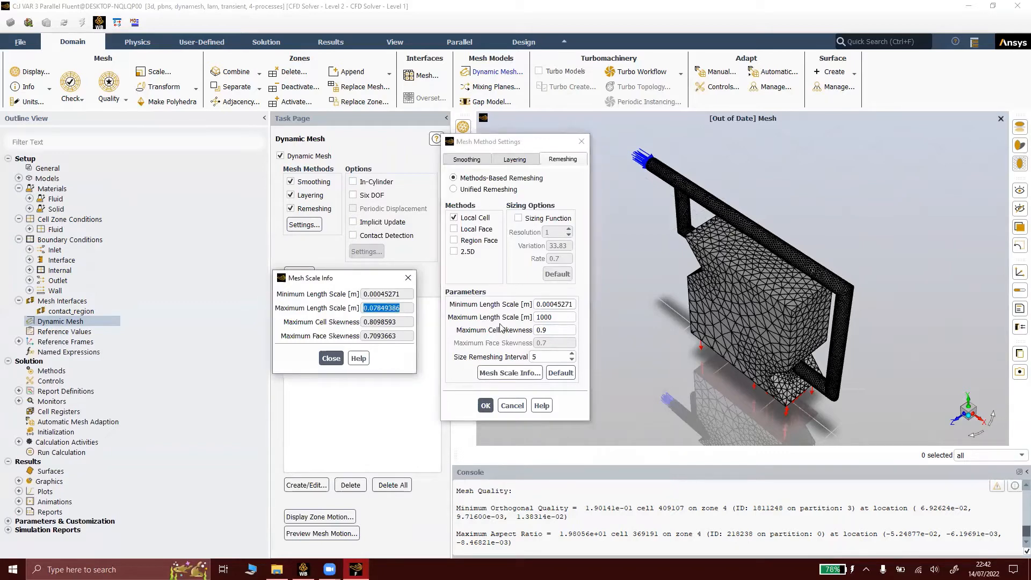
pyautogui.moveTo(569, 318); pyautogui.dragTo(492, 320)
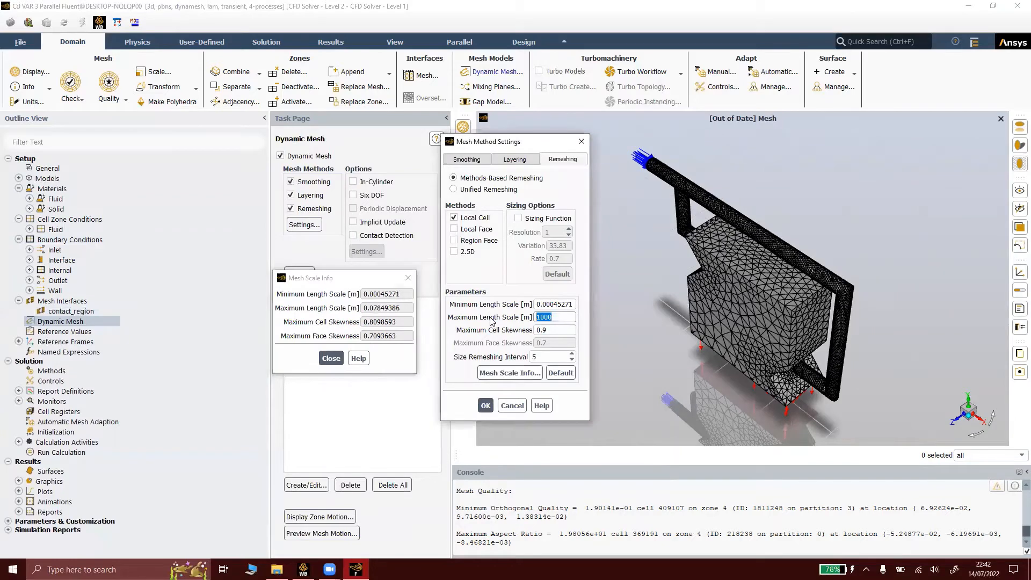
pyautogui.write('0.07849386')
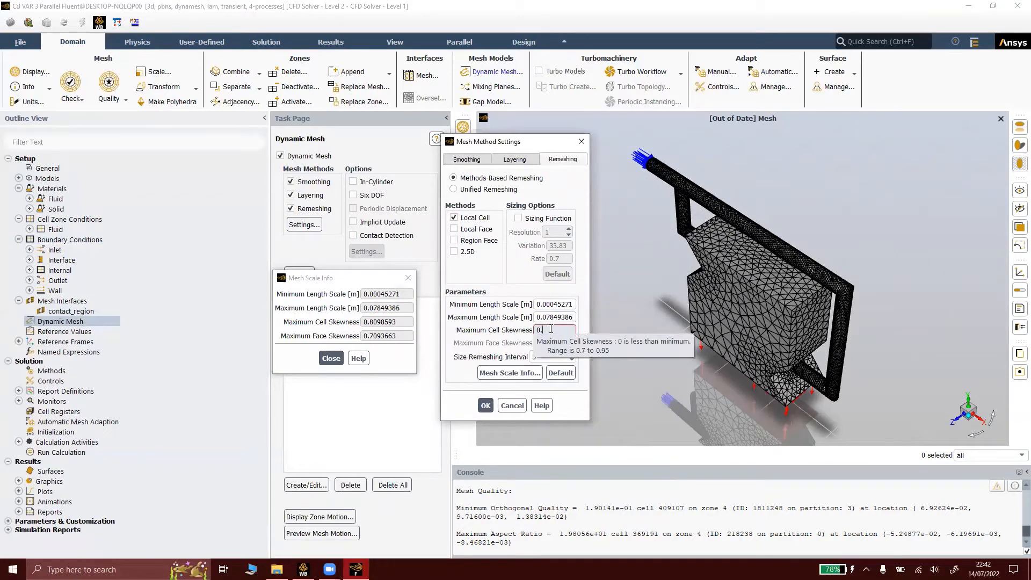
pyautogui.doubleClick(551, 329)
pyautogui.write('0.7')
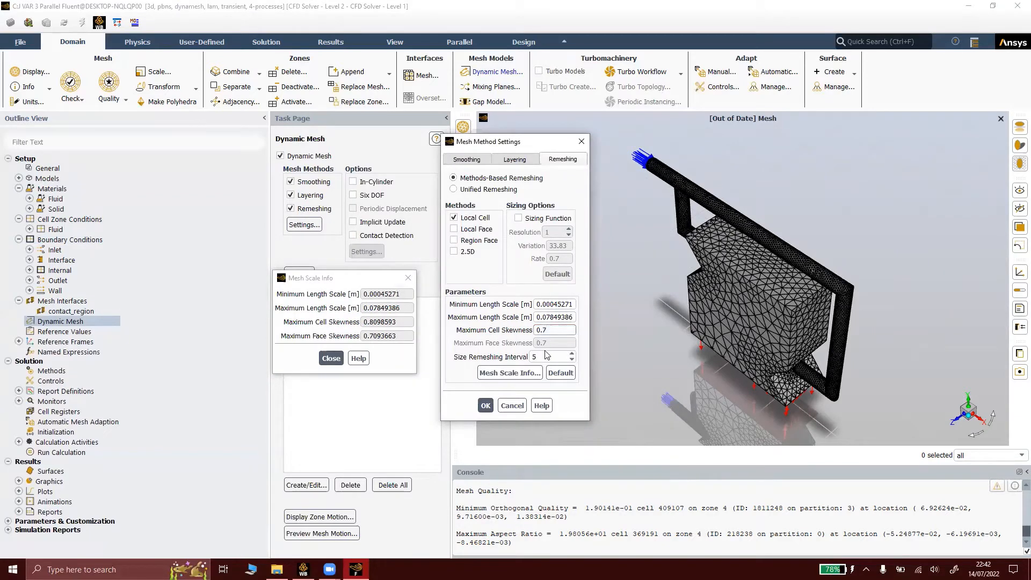
pyautogui.click(485, 406)
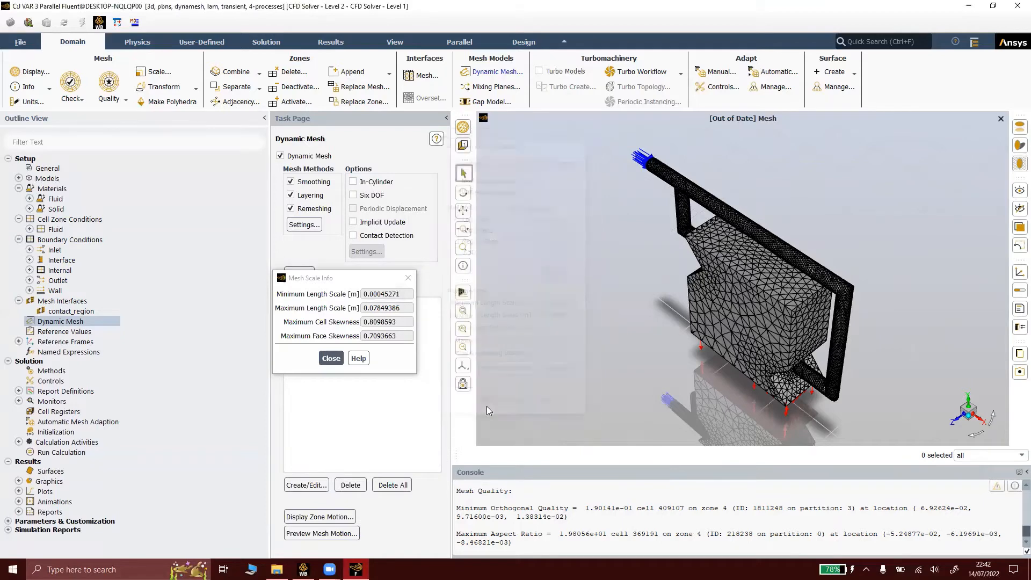
pyautogui.click(331, 358)
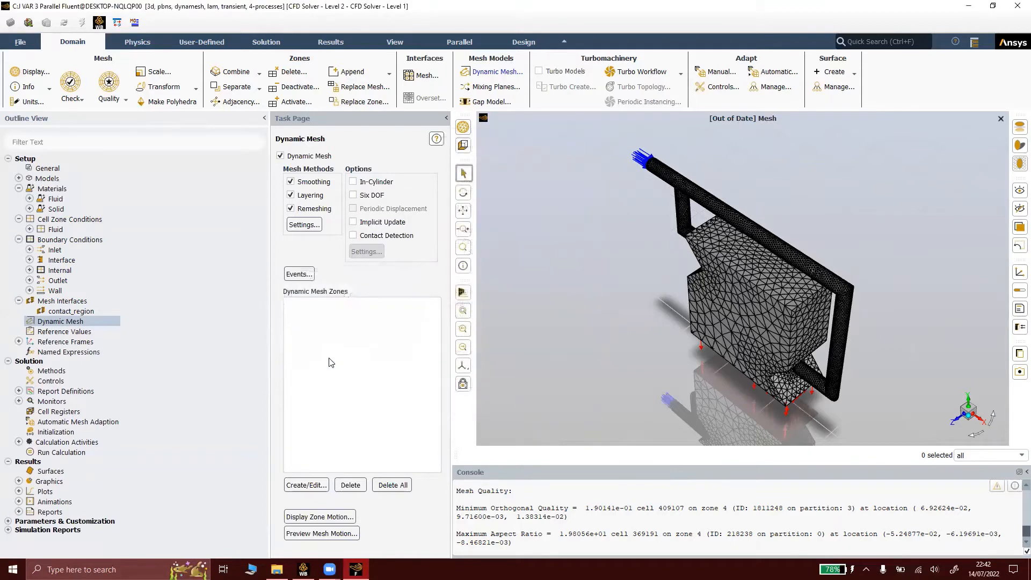
# Enable Six DOF and define a property set named pelton with a mass of 7 kg and One DOF Rotation
pyautogui.click(353, 195)
pyautogui.click(364, 252)
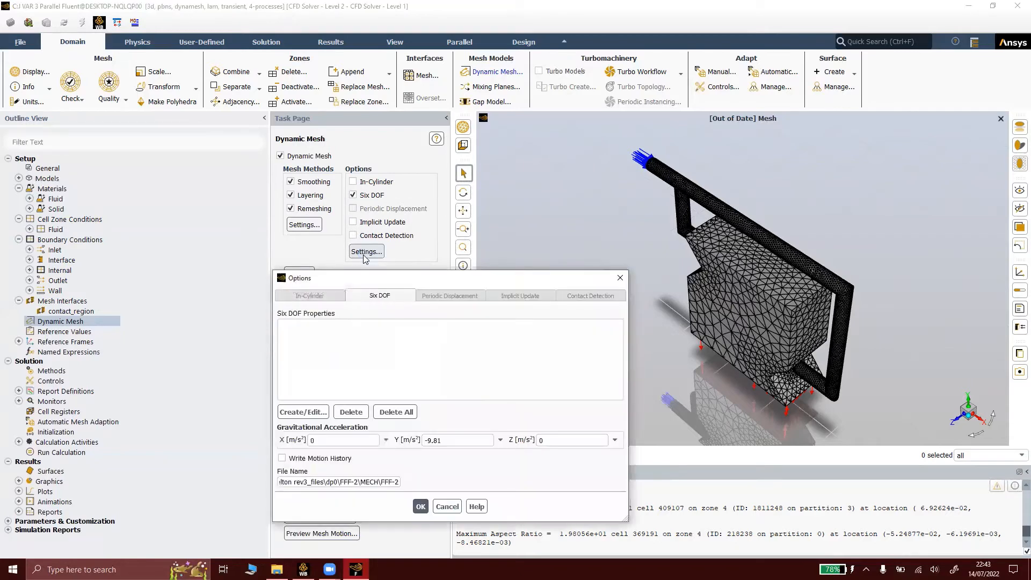
pyautogui.click(305, 413)
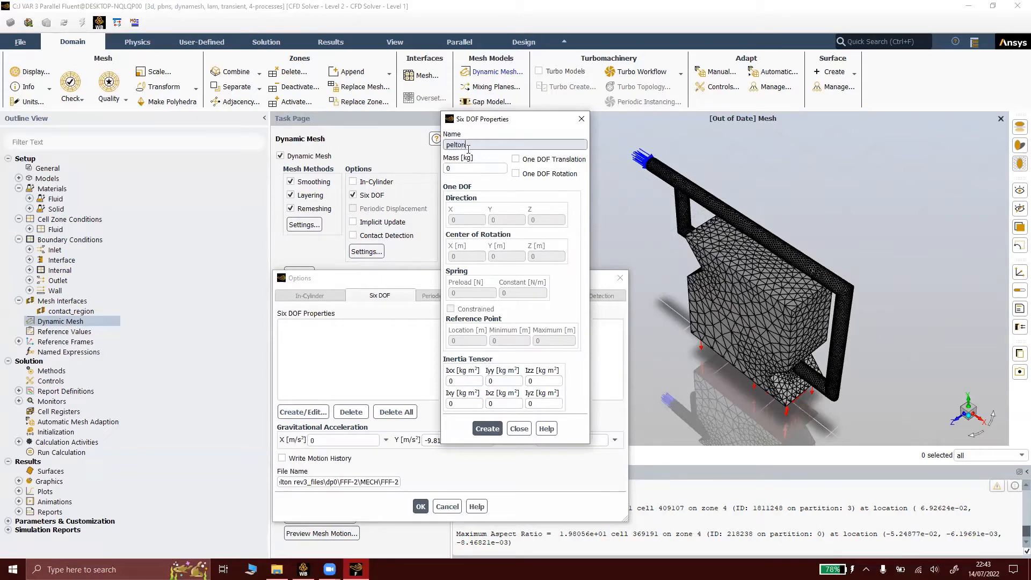
pyautogui.click(468, 168)
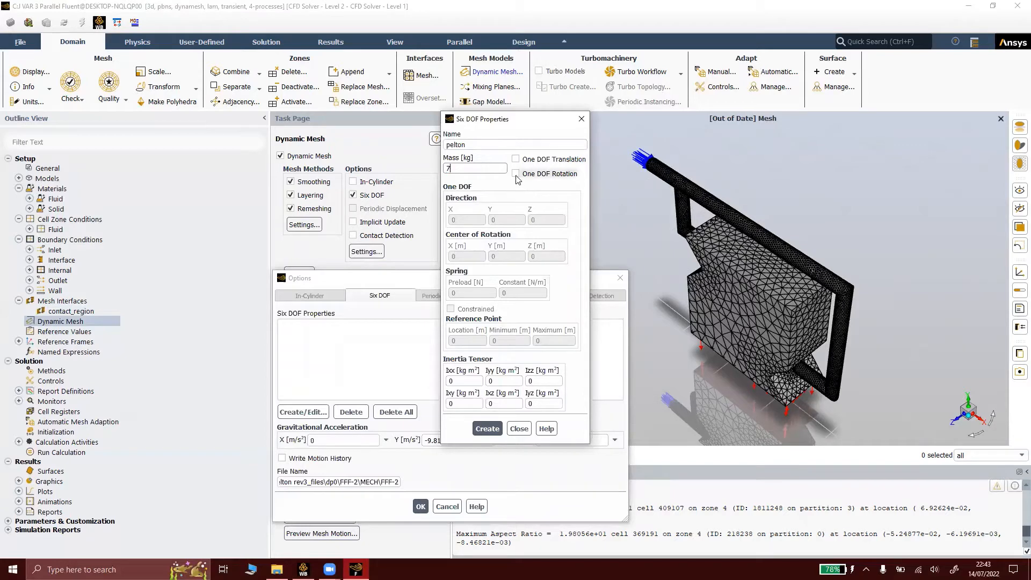
pyautogui.click(516, 174)
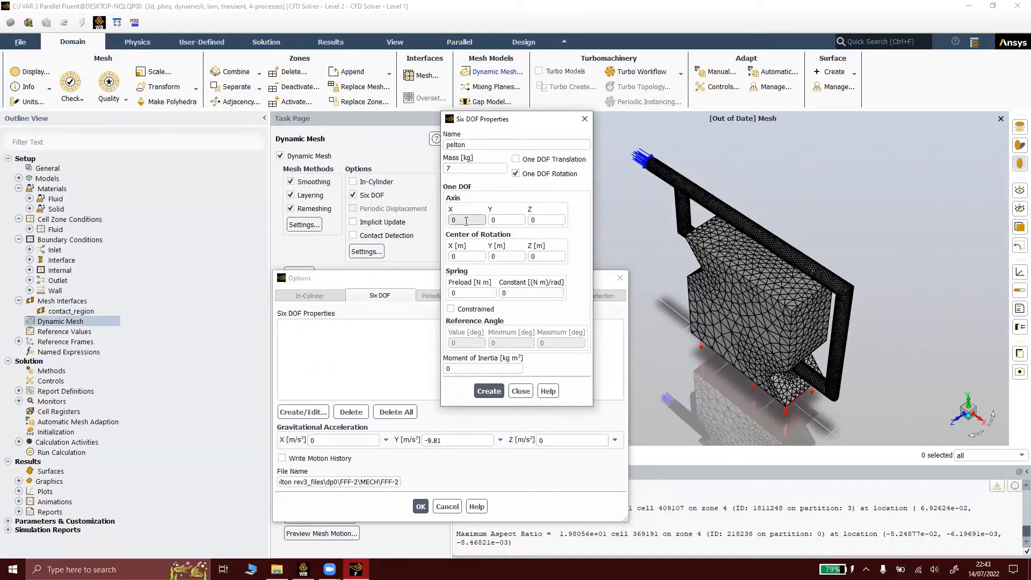
# Create the pelton property with rotation axis Z 1 and moment of inertia 0.1 kg m², and enable Write Motion History
pyautogui.click(531, 221)
pyautogui.click(491, 368)
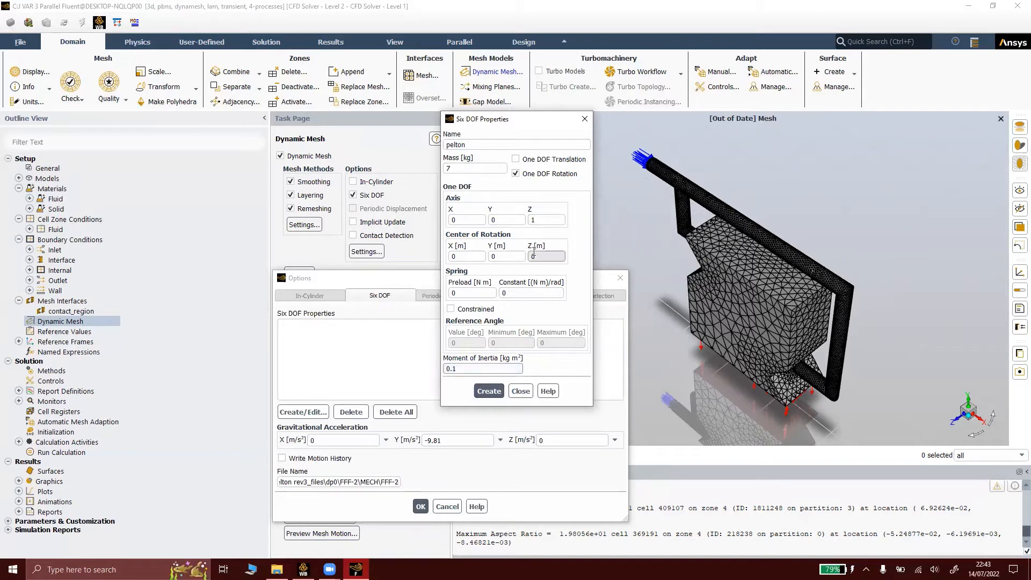
pyautogui.click(489, 392)
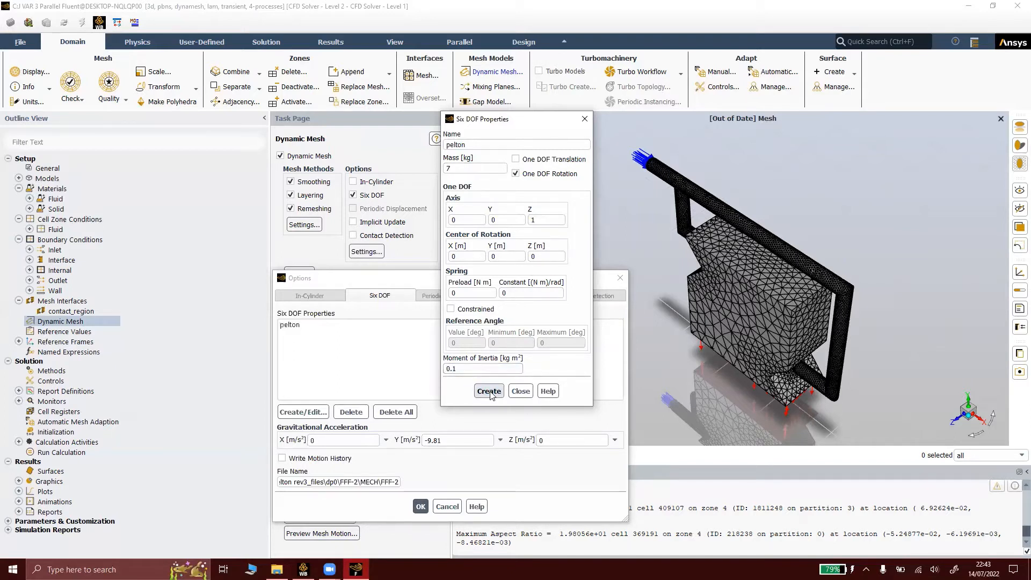
pyautogui.click(522, 392)
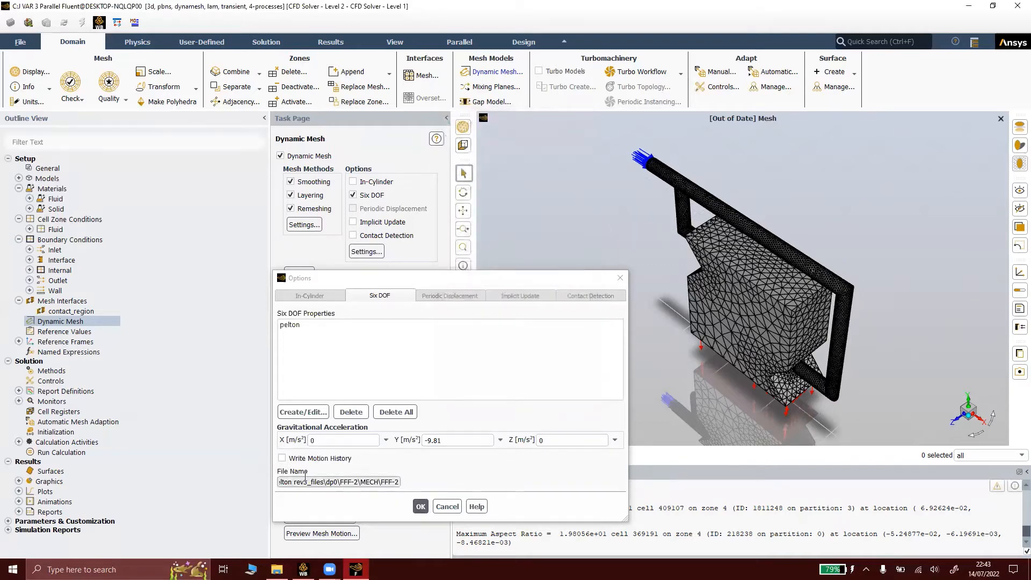
pyautogui.click(283, 457)
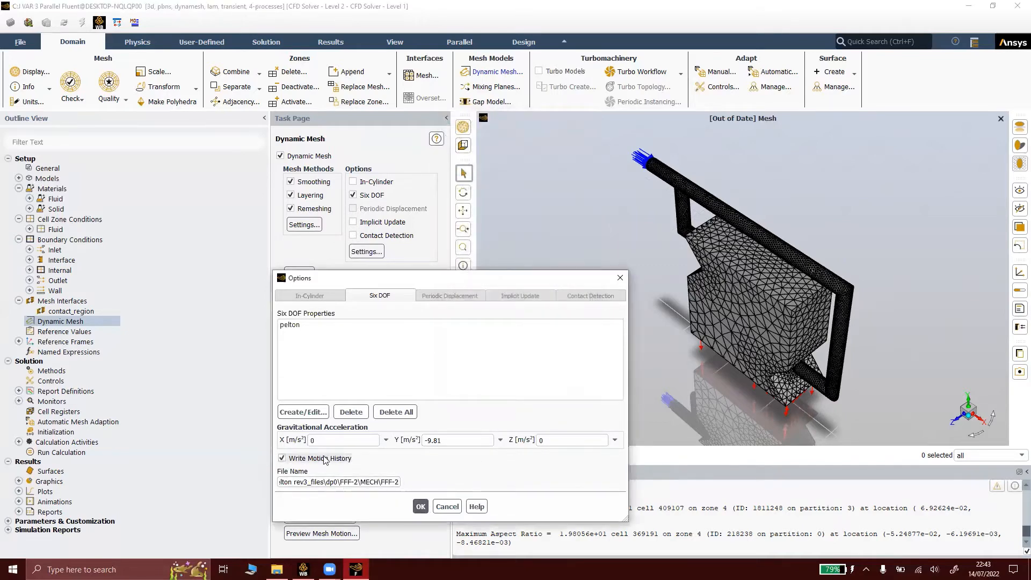
pyautogui.click(421, 506)
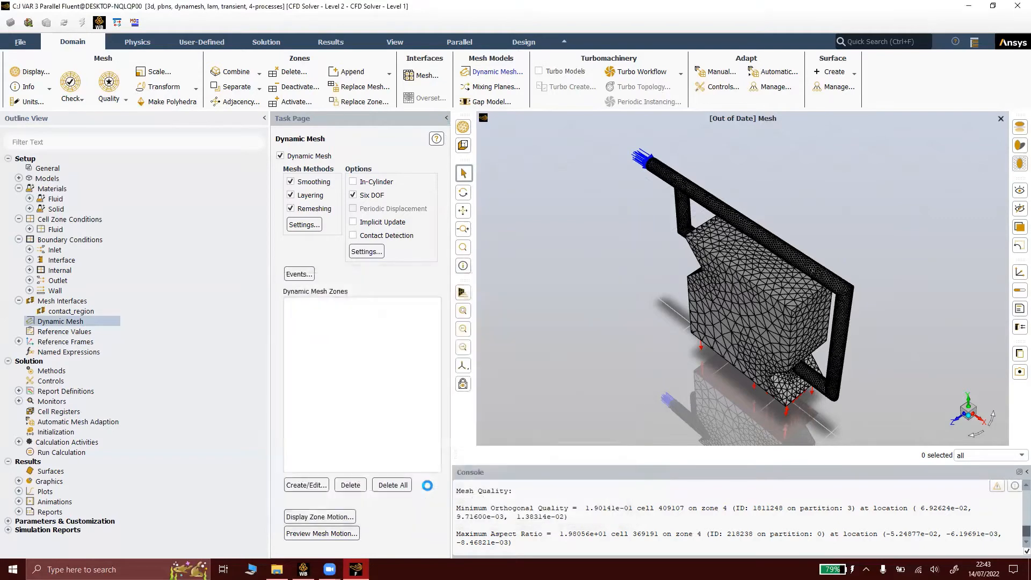
# Create a dynamic mesh zone of type Deforming for fff-2_domstatis_1
pyautogui.click(315, 489)
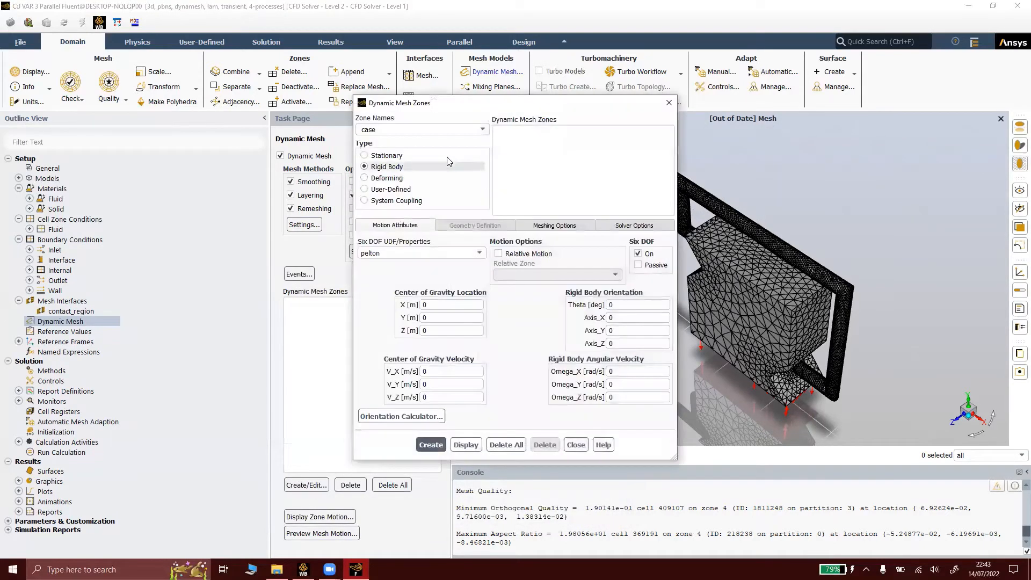
pyautogui.click(428, 134)
pyautogui.click(482, 132)
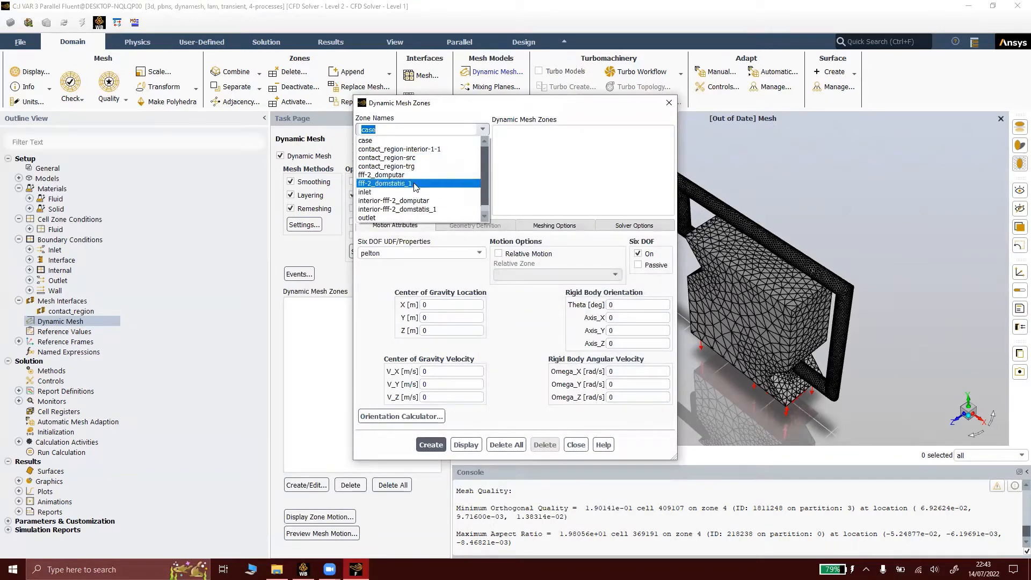
pyautogui.click(378, 185)
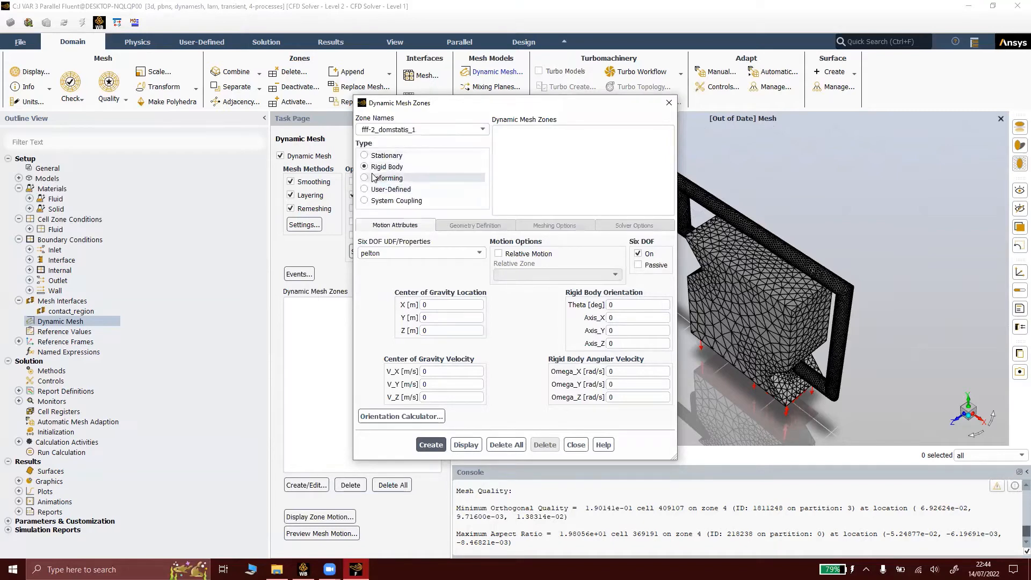
pyautogui.click(368, 180)
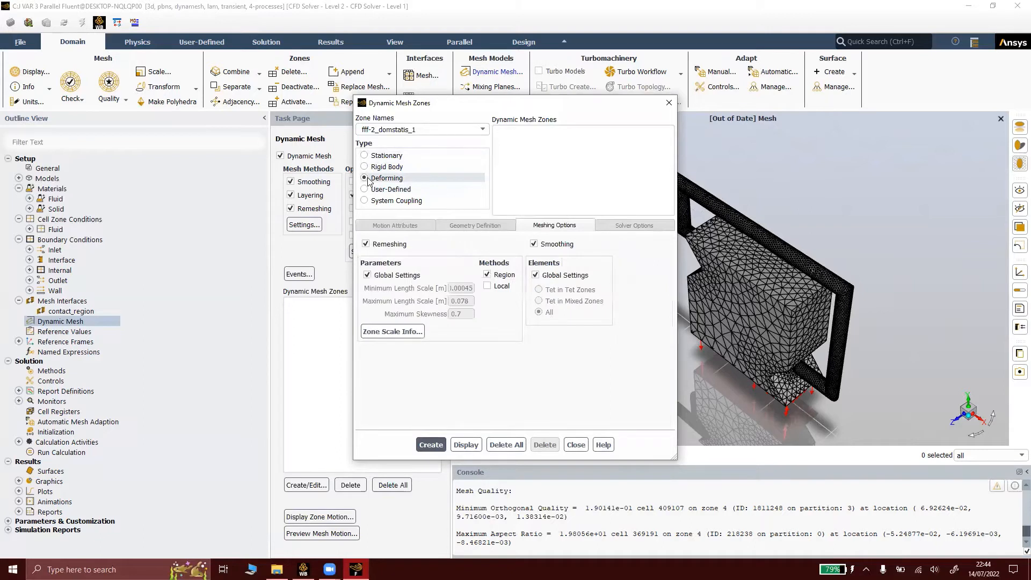
pyautogui.click(431, 444)
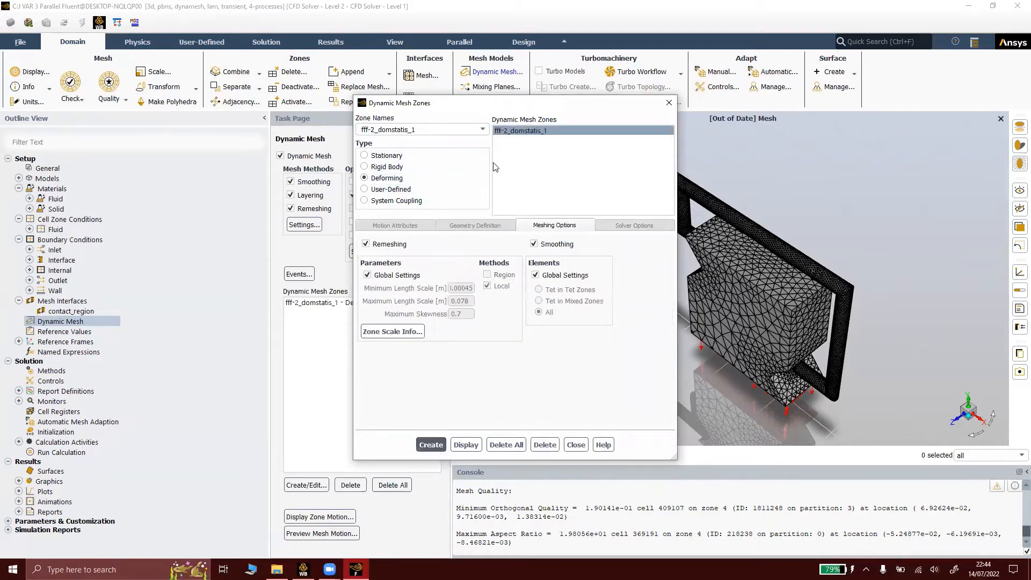
# Create a rigid body dynamic mesh zone for fff-2_domputar with passive Six DOF motion using the pelton properties
pyautogui.click(482, 131)
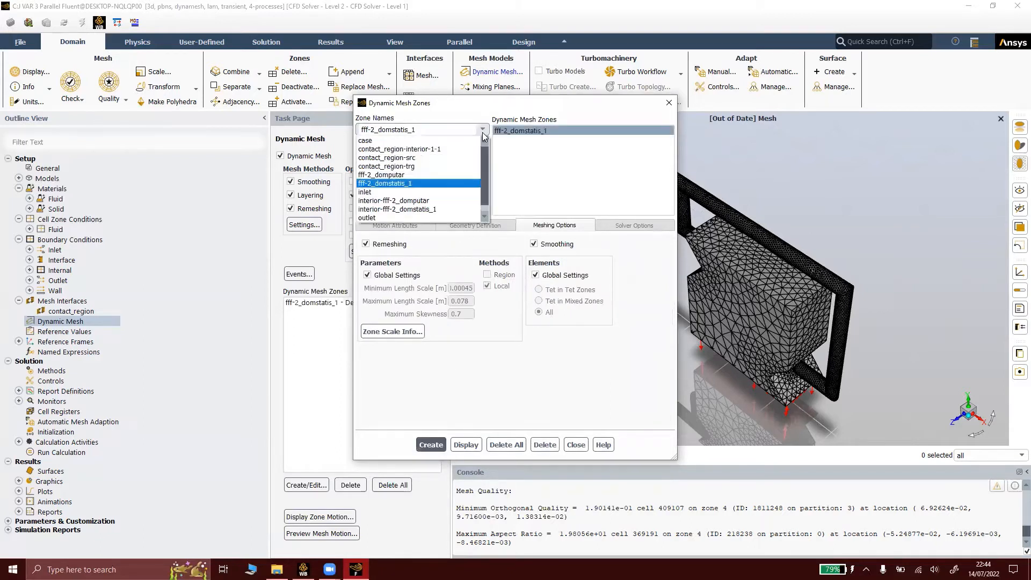
pyautogui.click(419, 175)
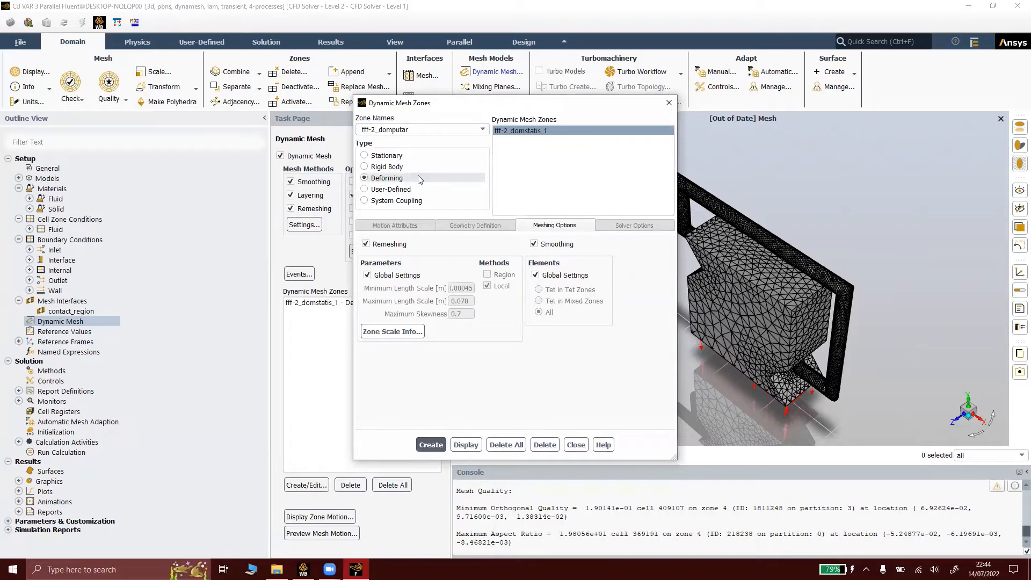
pyautogui.click(365, 167)
pyautogui.click(638, 253)
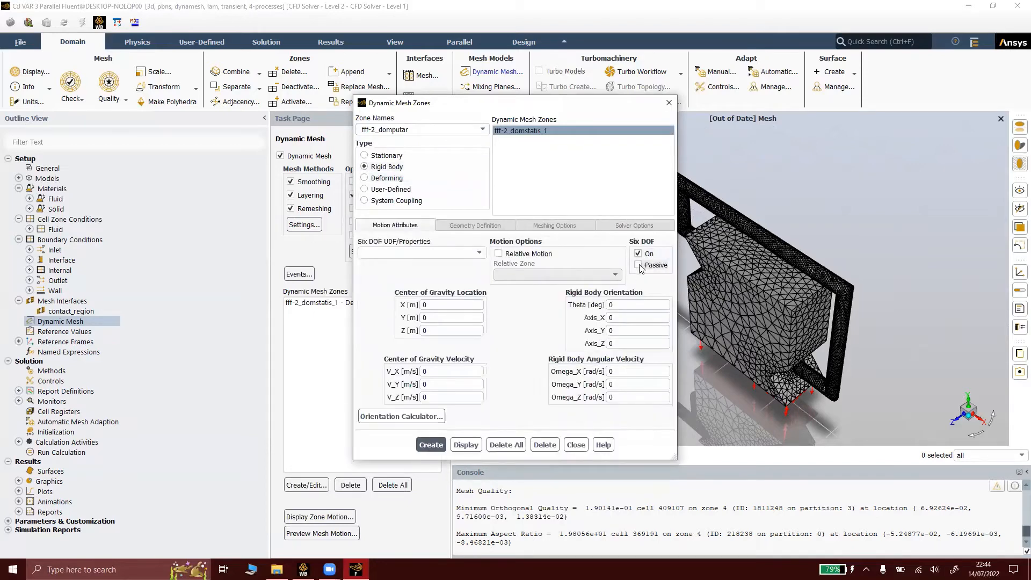
pyautogui.click(477, 252)
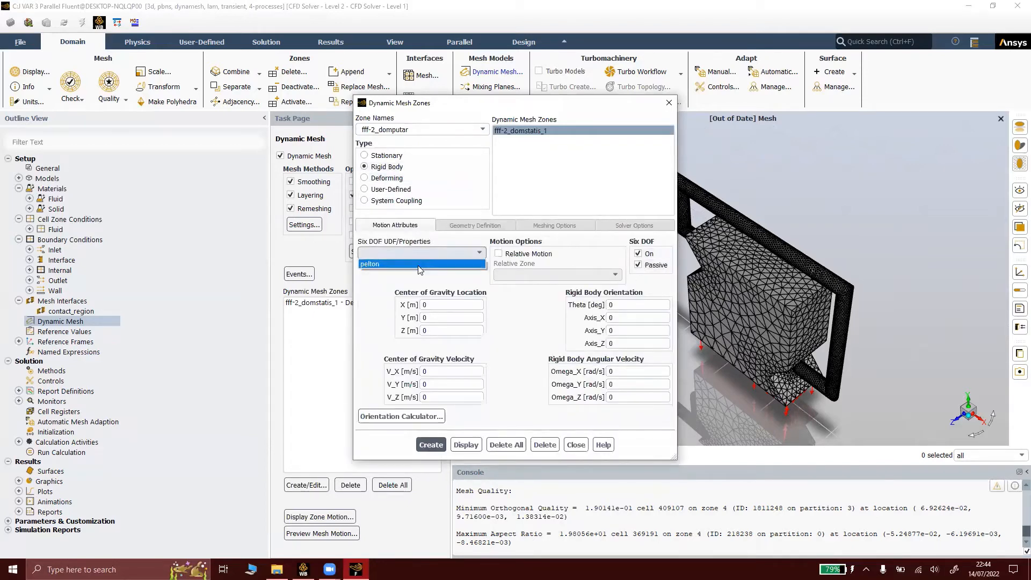
pyautogui.click(420, 265)
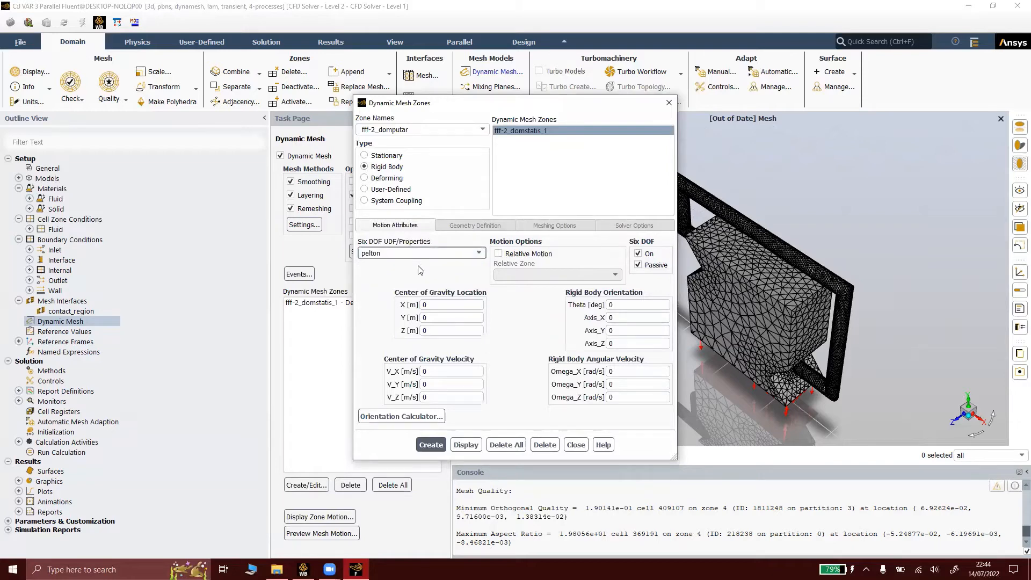
pyautogui.click(431, 445)
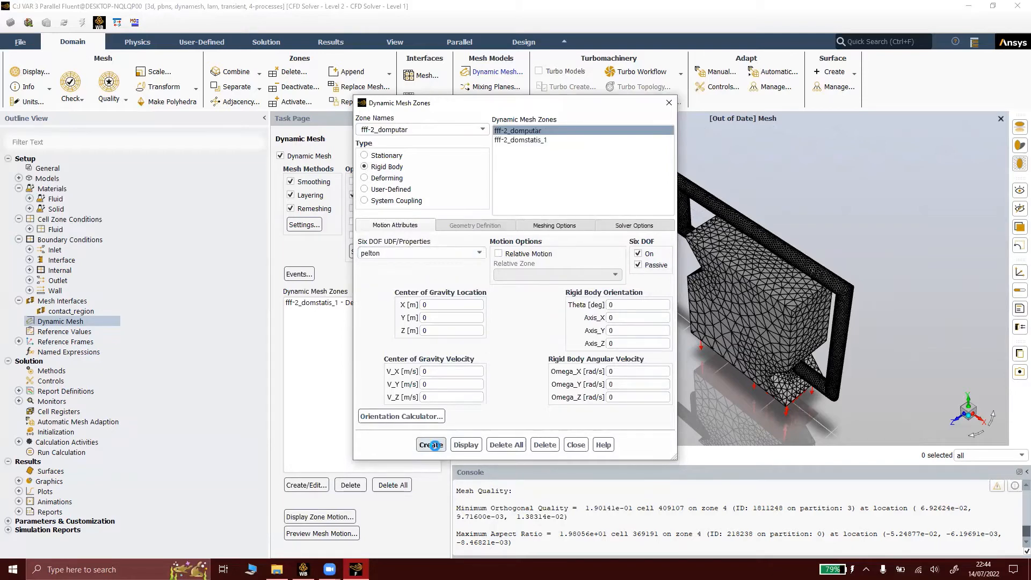
# Create a rigid body dynamic mesh zone for runner with active, non-passive Six DOF motion using the pelton properties
pyautogui.click(482, 130)
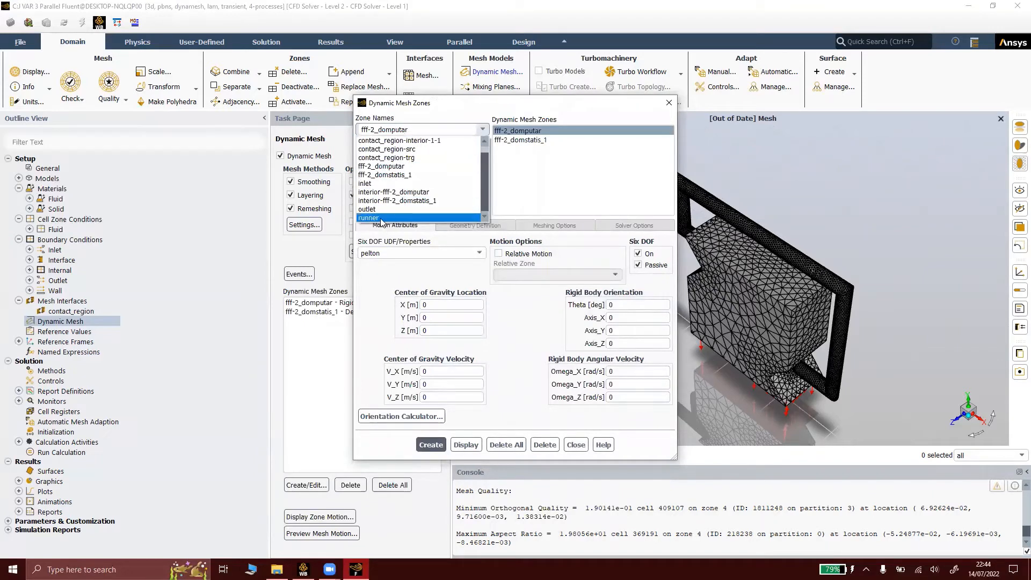
pyautogui.click(384, 217)
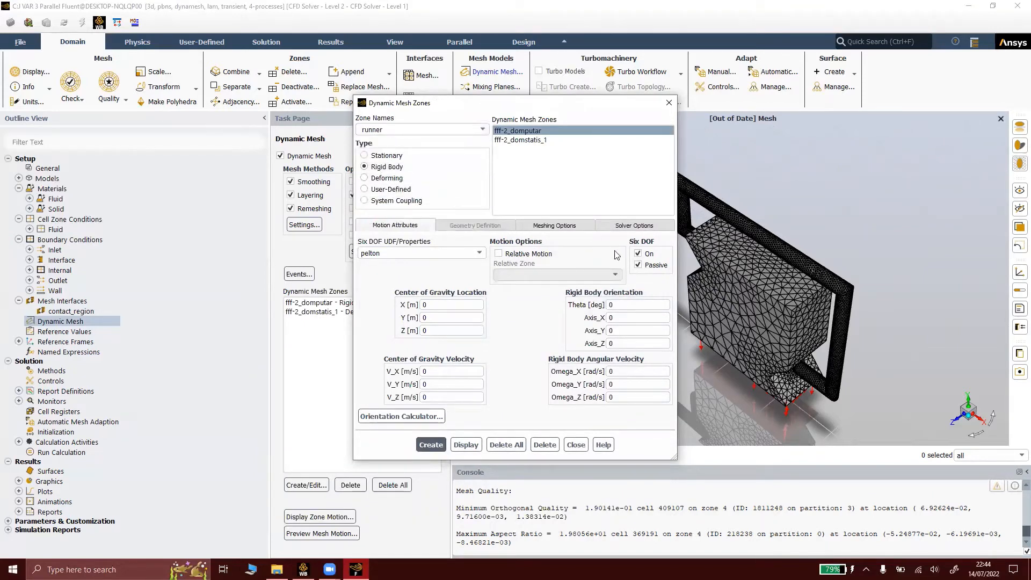
pyautogui.click(638, 264)
pyautogui.click(431, 445)
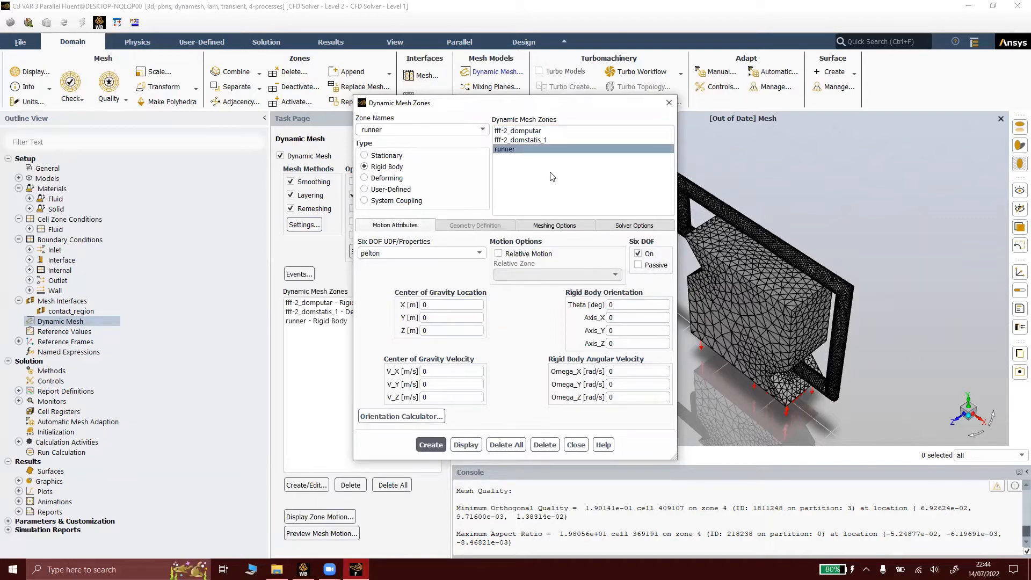
pyautogui.click(576, 444)
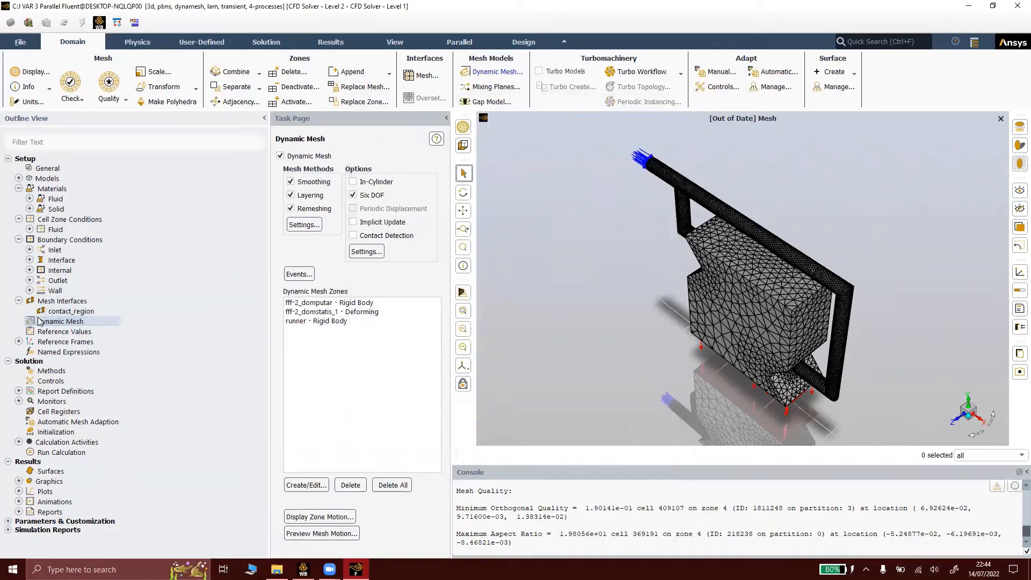
# Set the pressure discretization to PRESTO! and enable Warped-Face Gradient Correction in the solution methods
pyautogui.click(42, 370)
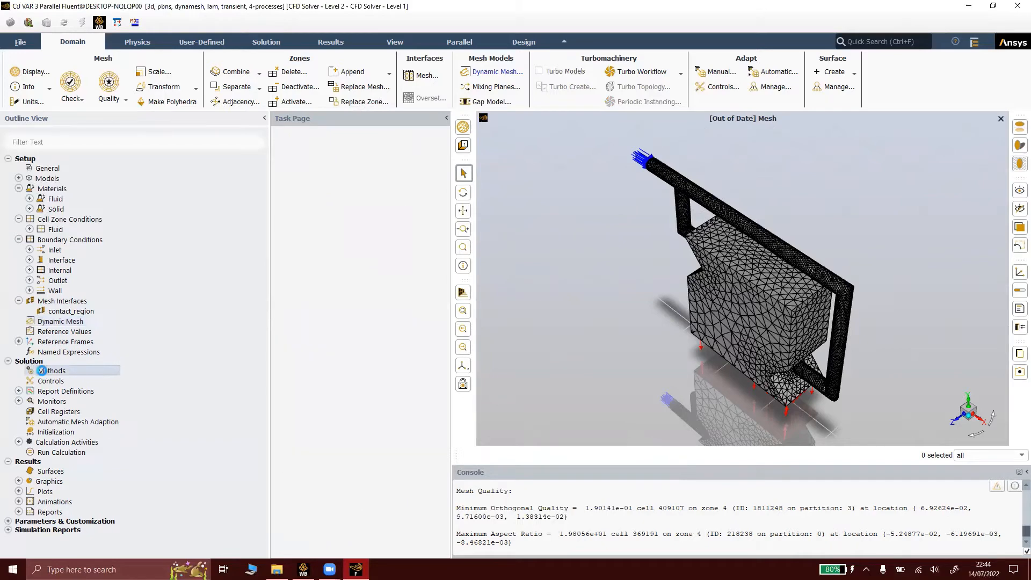
pyautogui.click(307, 265)
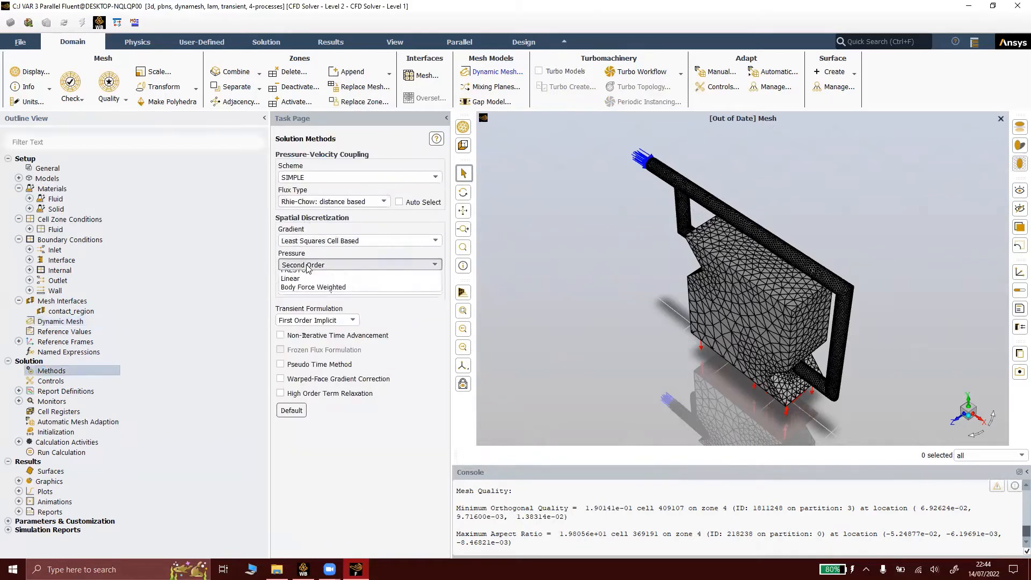
pyautogui.click(300, 293)
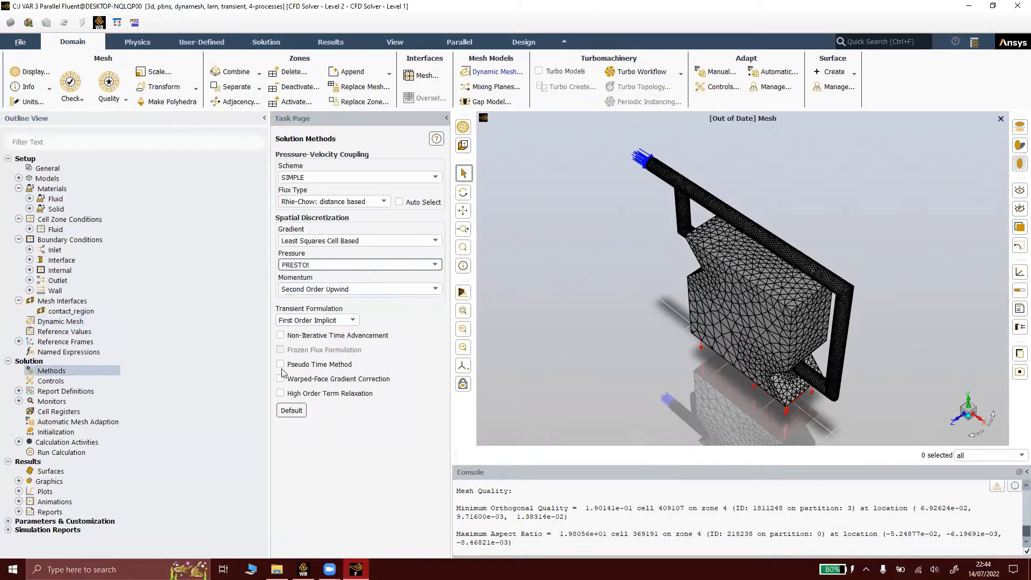
pyautogui.click(280, 378)
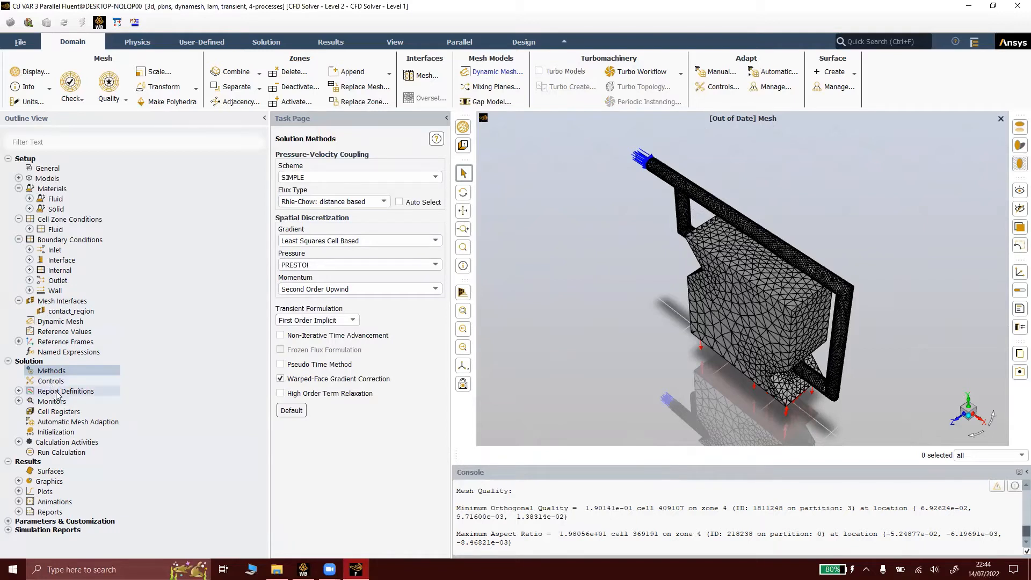
# Create a moment report definition named momen_z that outputs the Moment on the runner zone
pyautogui.click(20, 391)
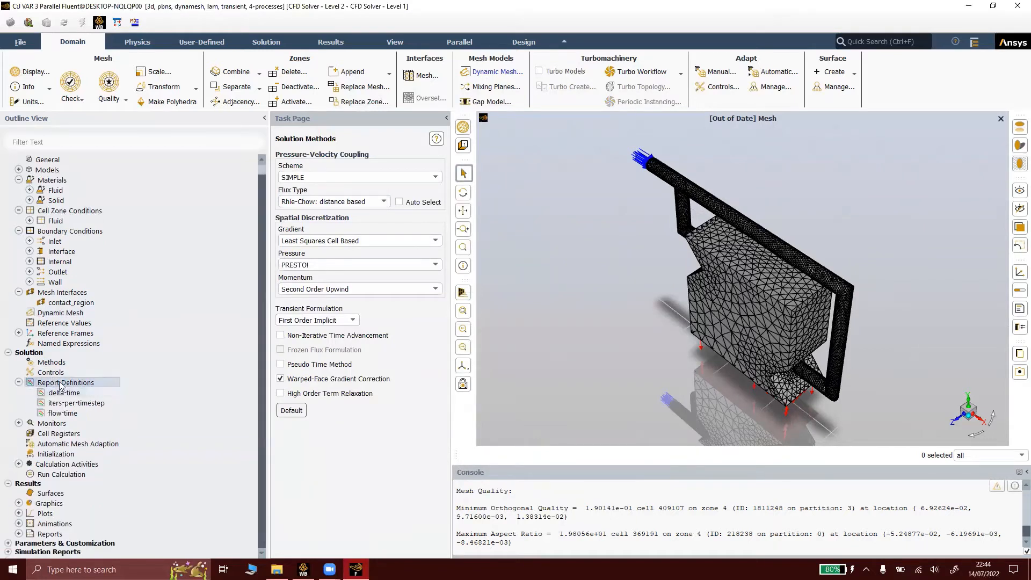
pyautogui.rightClick(62, 385)
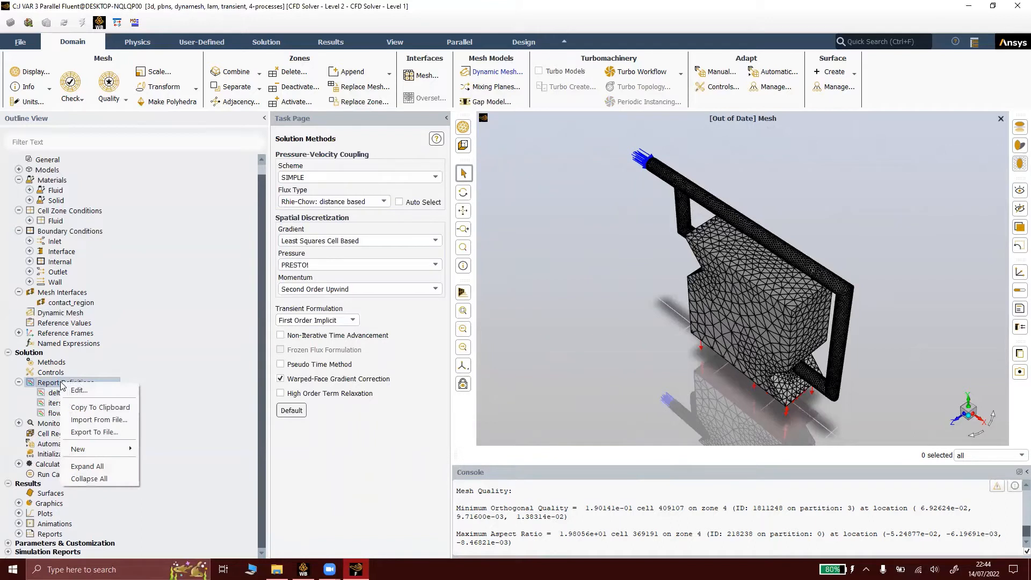
pyautogui.moveTo(121, 450)
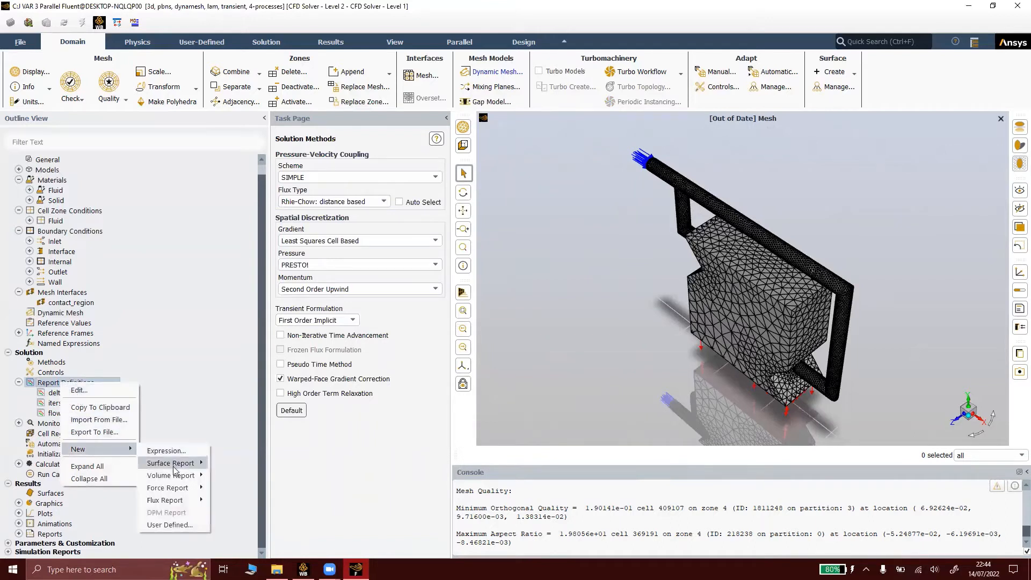
pyautogui.moveTo(199, 489)
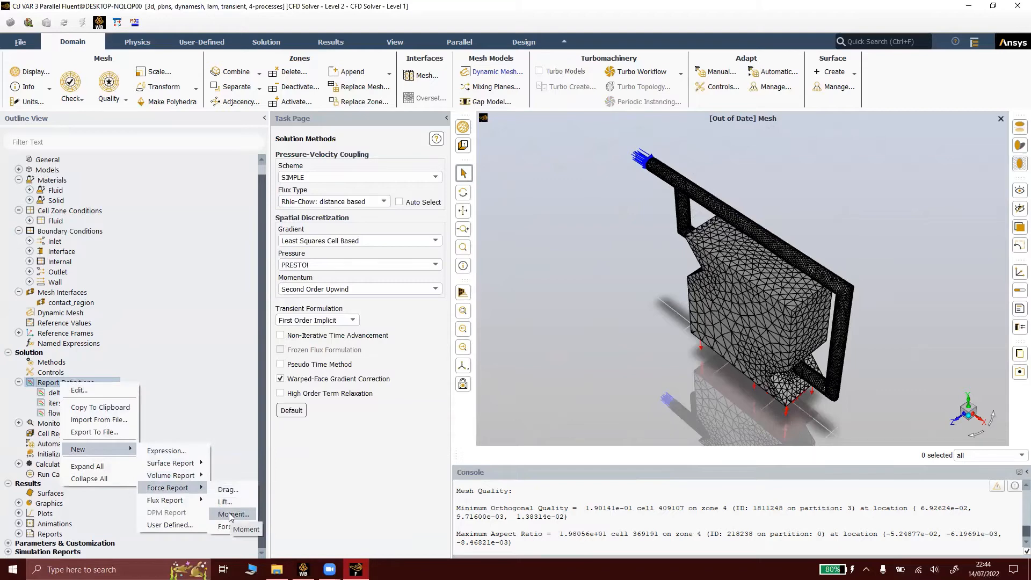
pyautogui.click(230, 514)
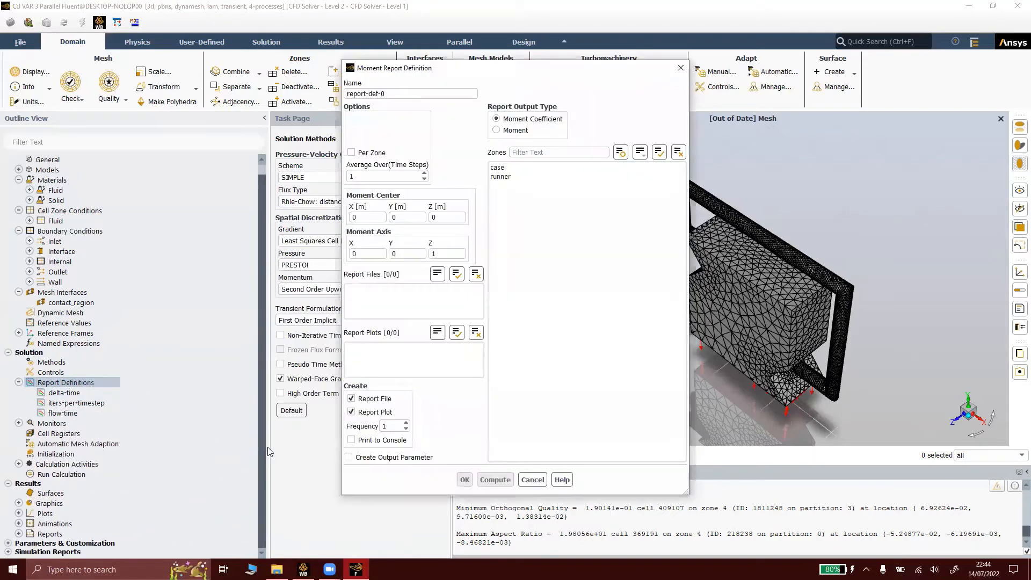
pyautogui.moveTo(389, 94); pyautogui.dragTo(338, 125)
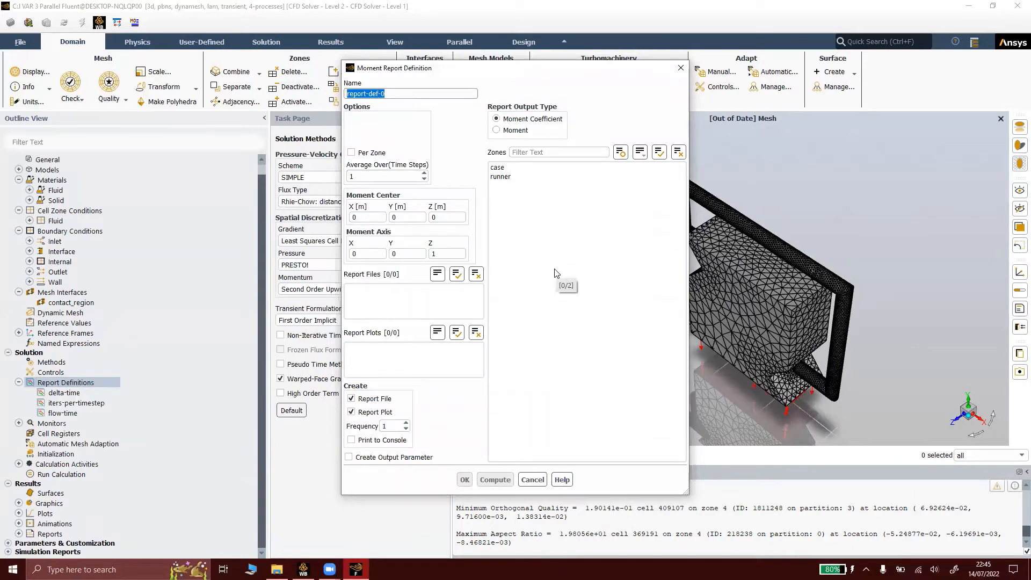
pyautogui.write('momen_z')
pyautogui.click(495, 131)
pyautogui.click(503, 177)
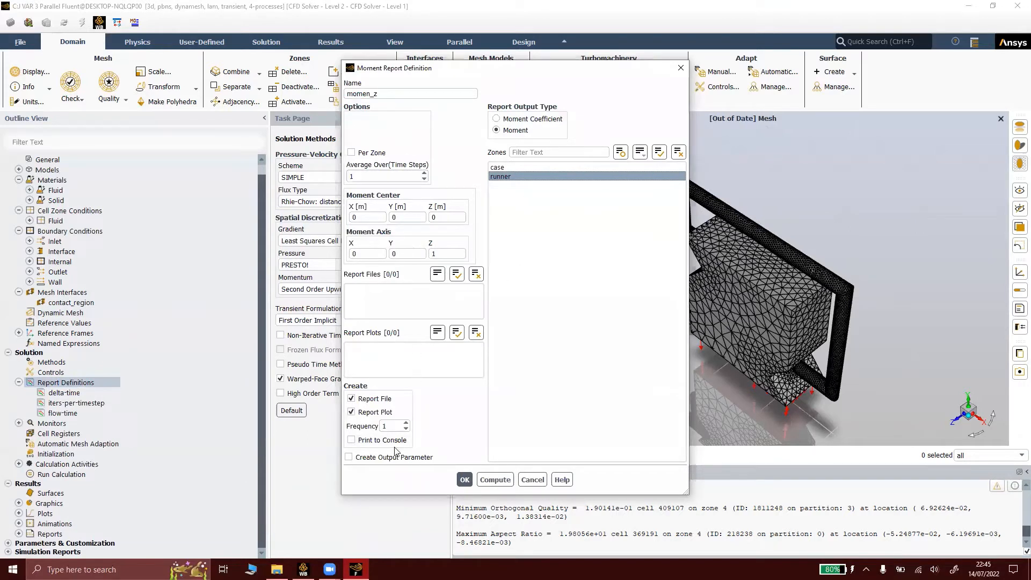
pyautogui.click(465, 480)
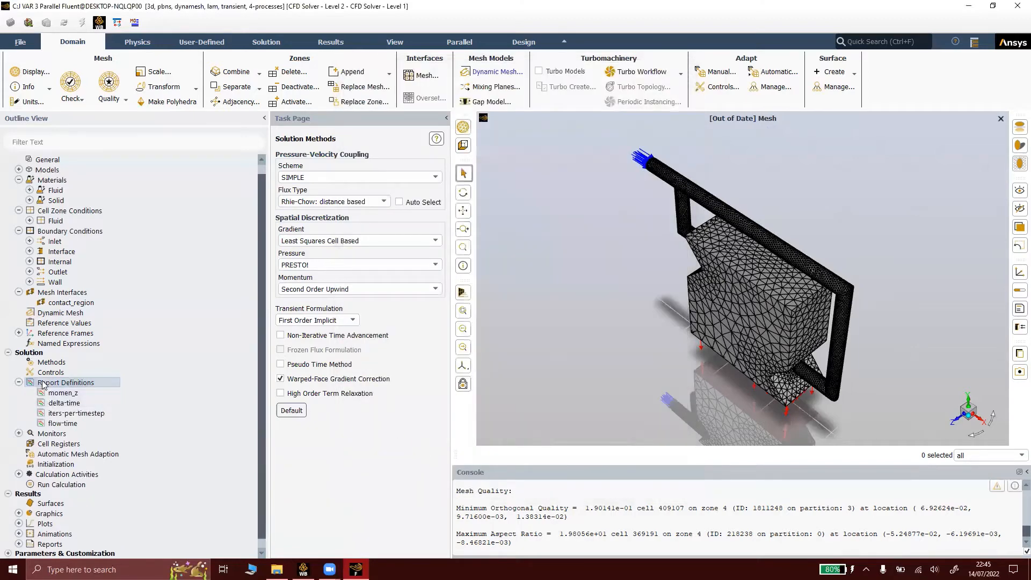
# Create a force report definition named force_x for the runner zone with force vector X 1
pyautogui.rightClick(43, 384)
pyautogui.moveTo(73, 448)
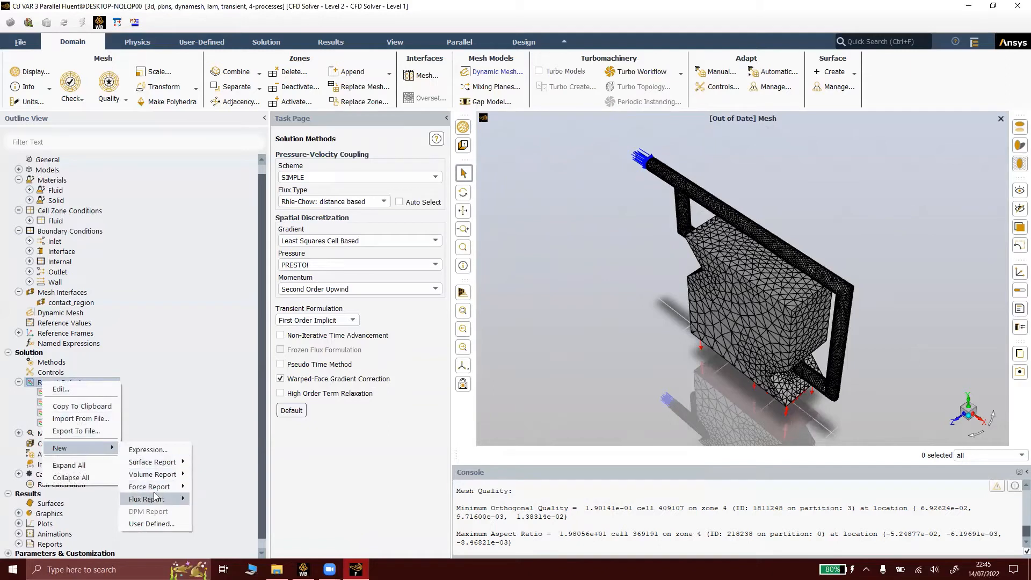
pyautogui.moveTo(160, 490)
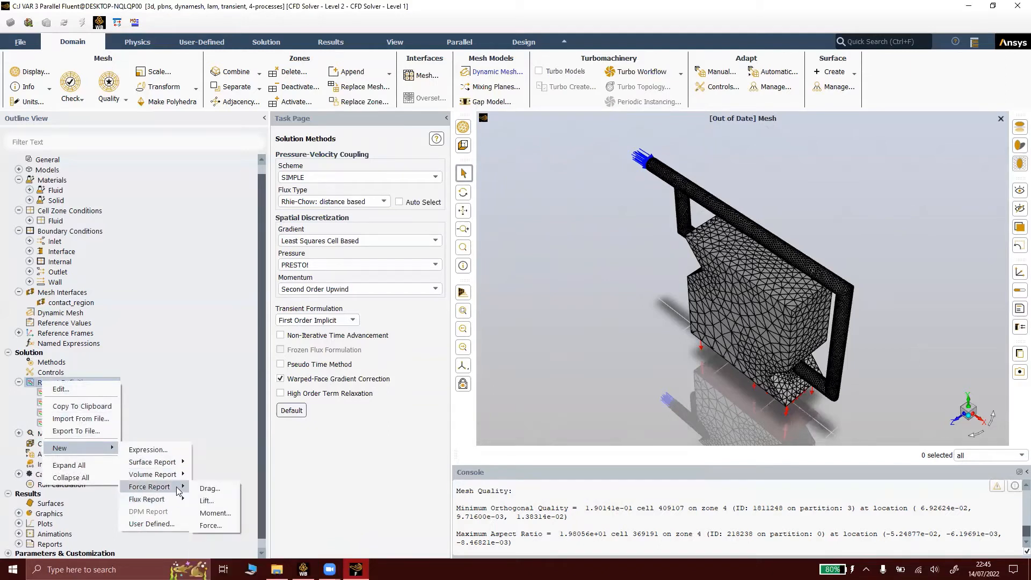
pyautogui.click(210, 525)
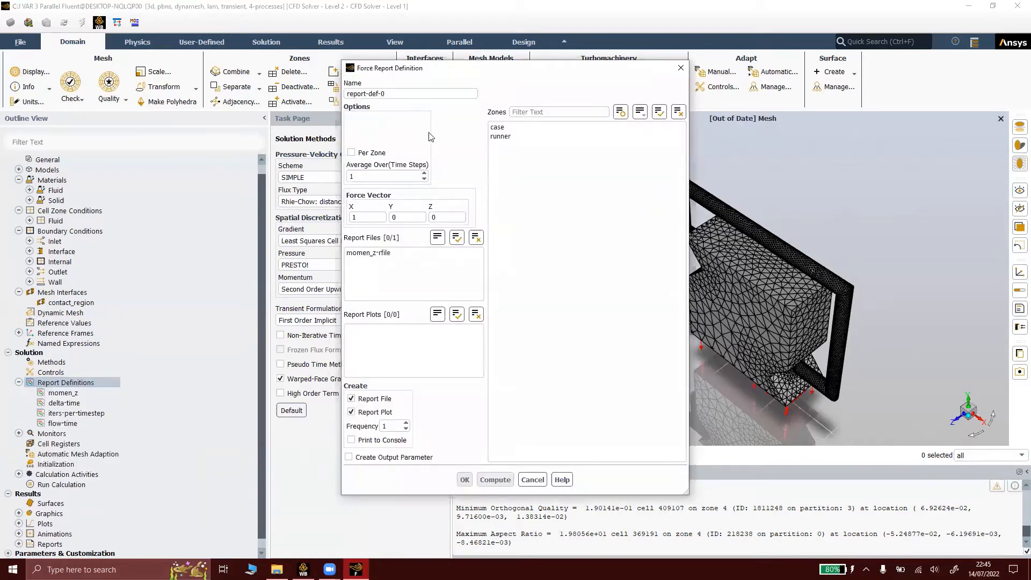
pyautogui.tripleClick(399, 95)
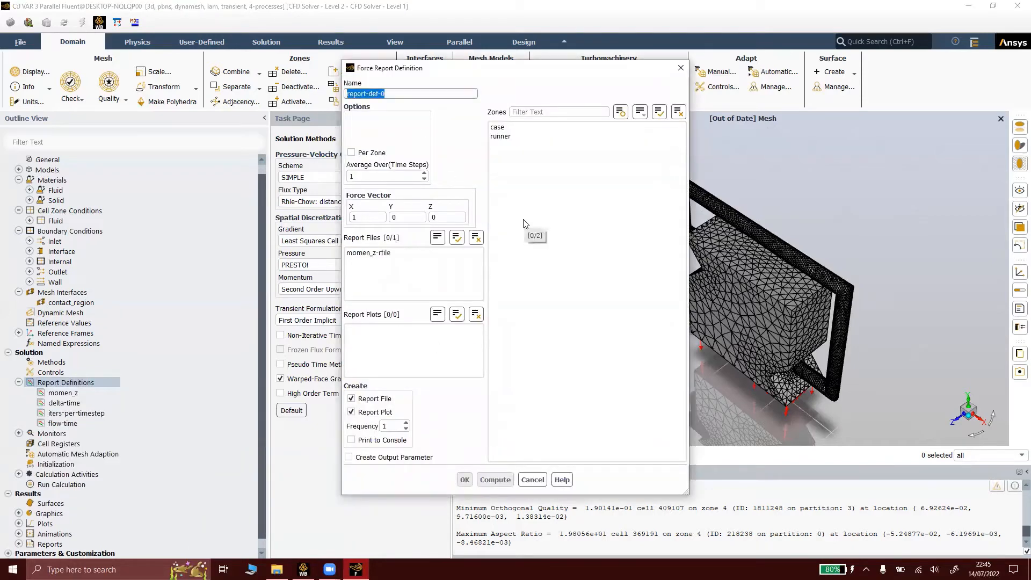
pyautogui.write('force_x')
pyautogui.click(511, 137)
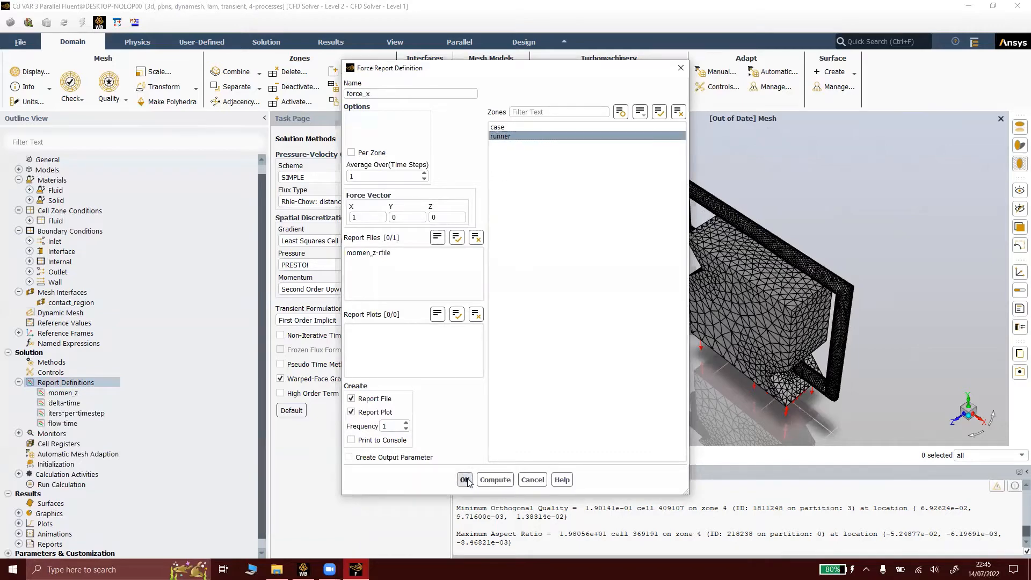
pyautogui.click(465, 480)
# Create a force report definition named force_y for the runner zone with force vector X 0, Y 1, Z 0
pyautogui.rightClick(59, 384)
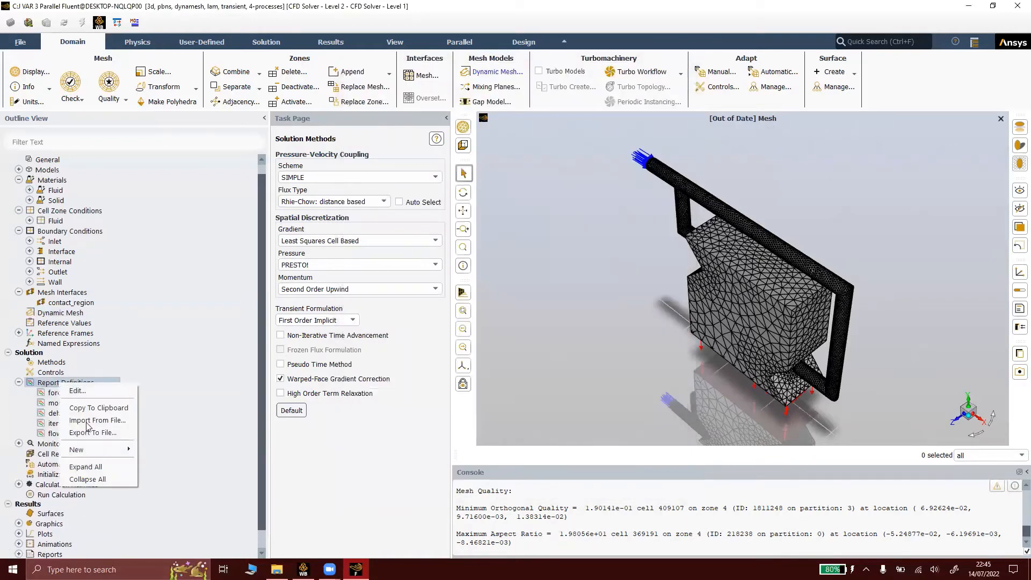
pyautogui.moveTo(177, 487)
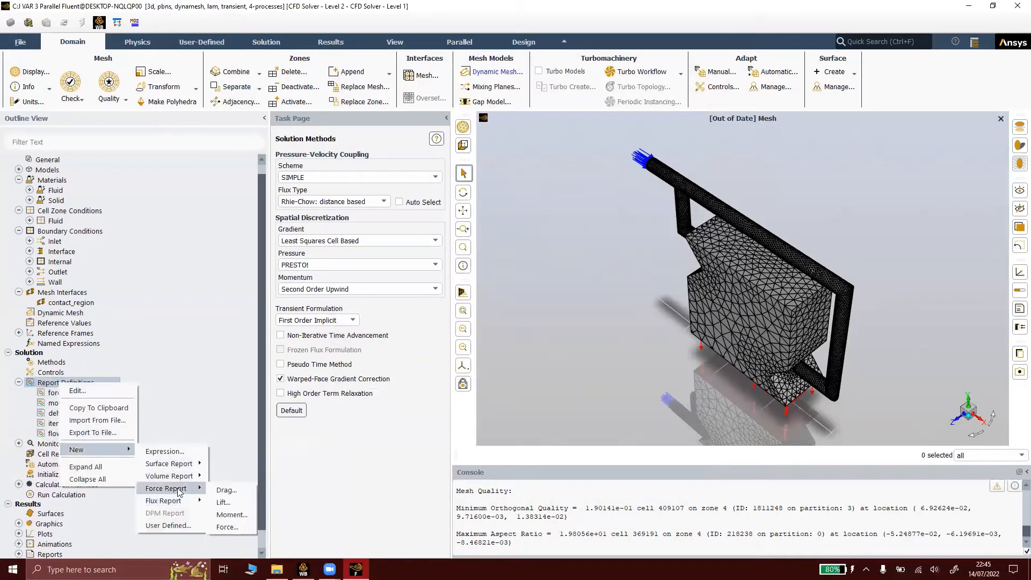
pyautogui.click(221, 526)
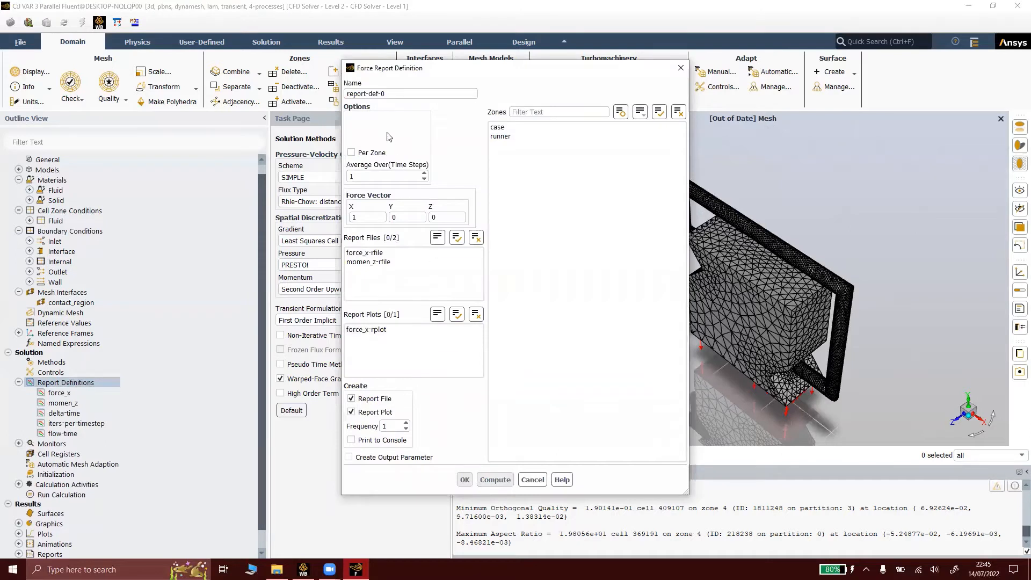
pyautogui.moveTo(401, 94); pyautogui.dragTo(313, 92)
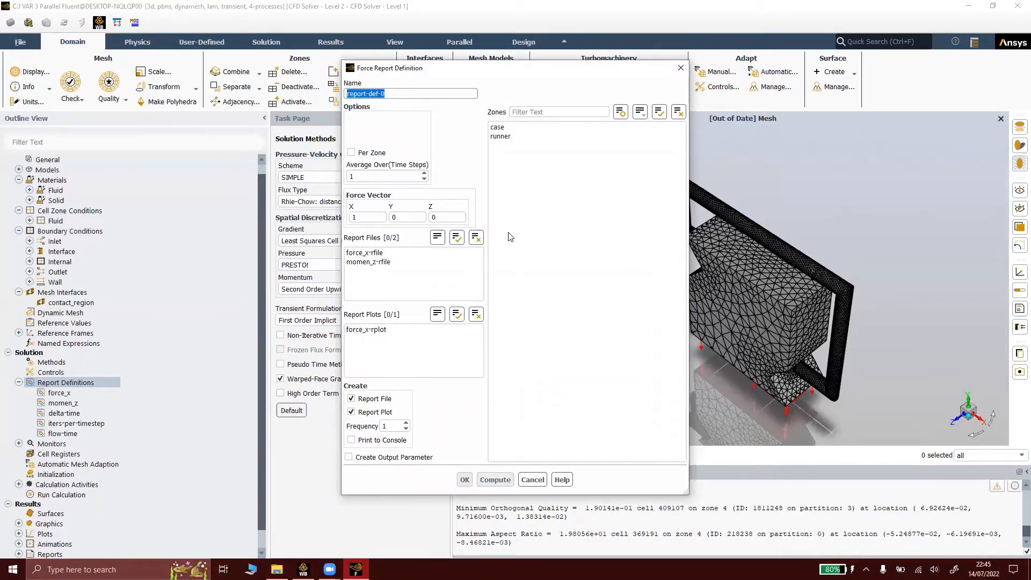
pyautogui.write('force_y')
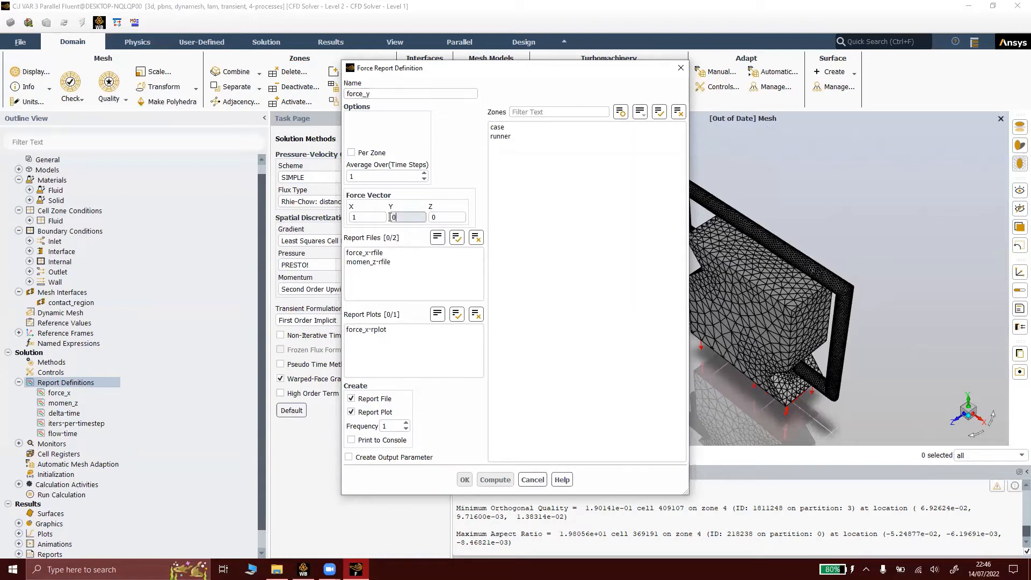
pyautogui.moveTo(398, 217); pyautogui.dragTo(311, 219)
pyautogui.click(499, 139)
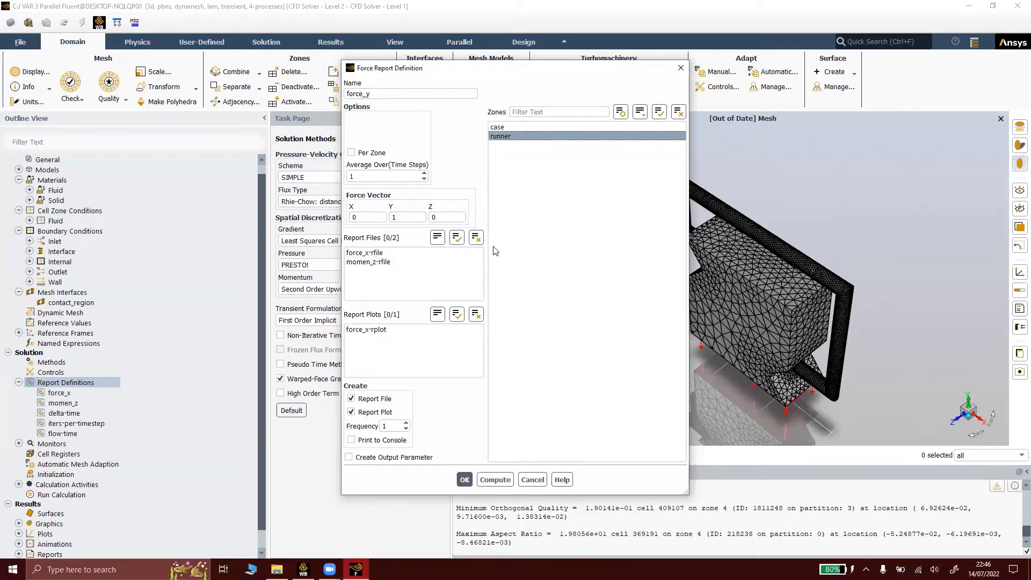
pyautogui.click(464, 479)
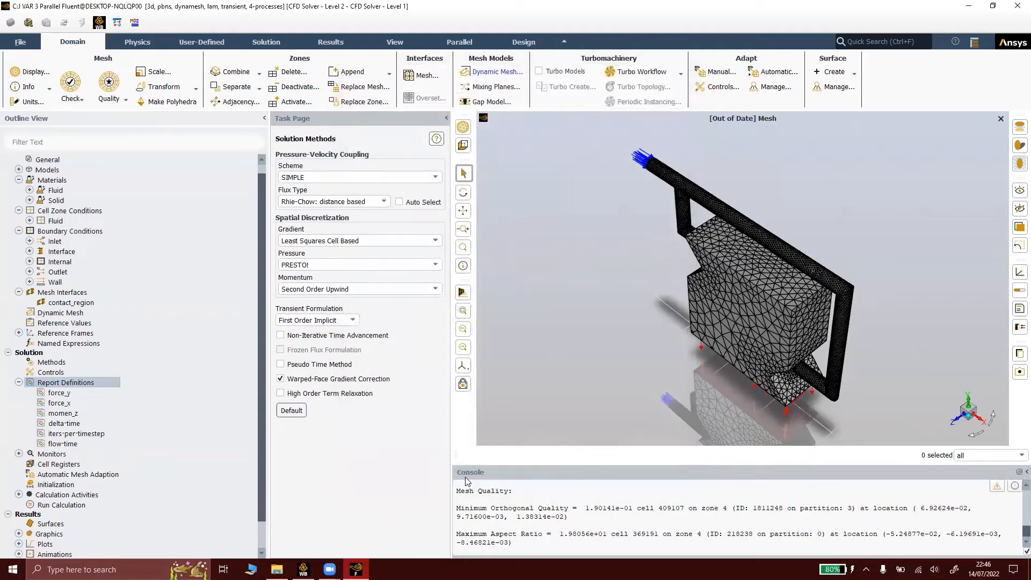
# Create a Facet Maximum surface report definition named vel_max for Velocity Magnitude on the runner surface
pyautogui.rightClick(64, 384)
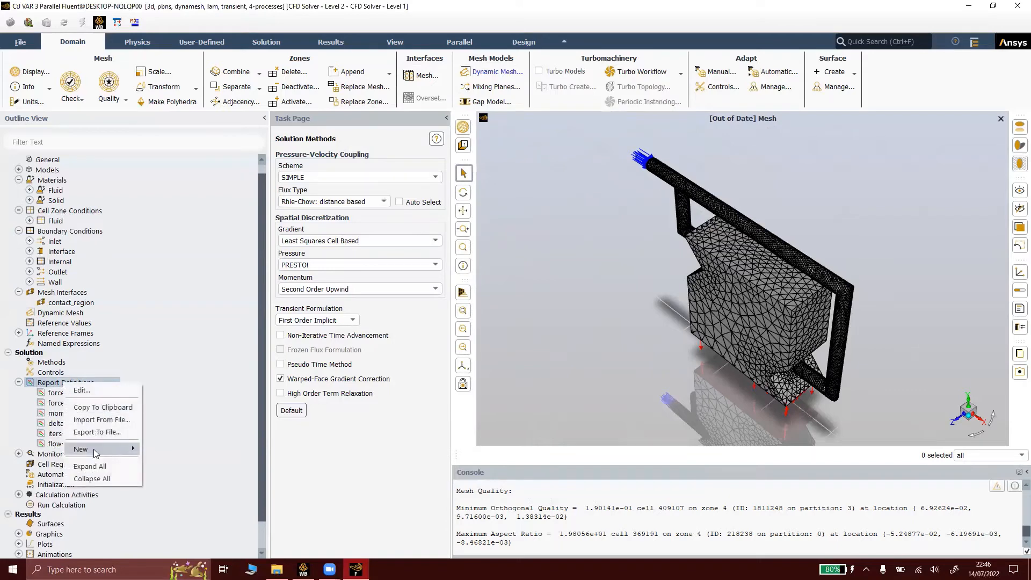
pyautogui.moveTo(128, 454)
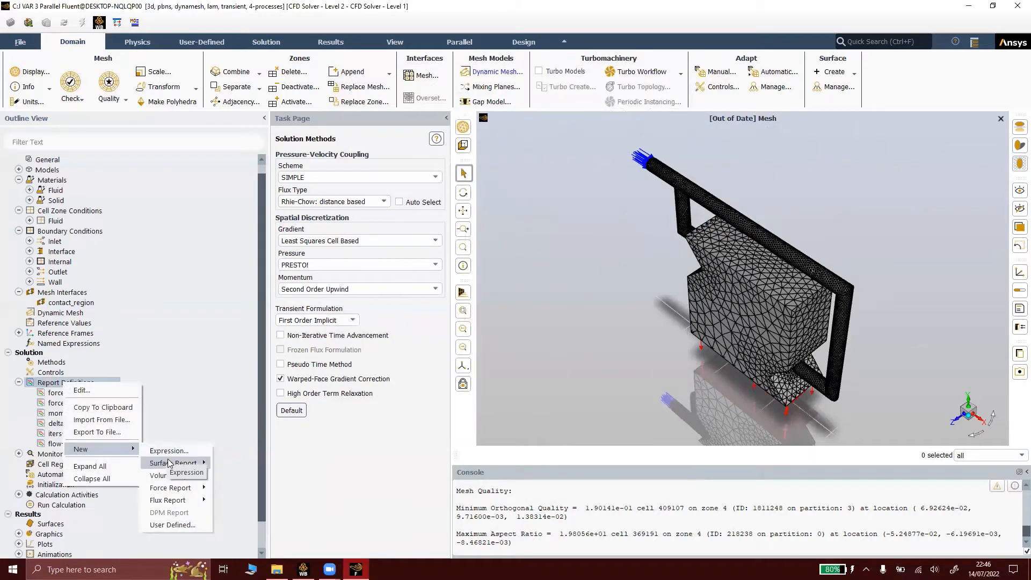
pyautogui.moveTo(172, 478)
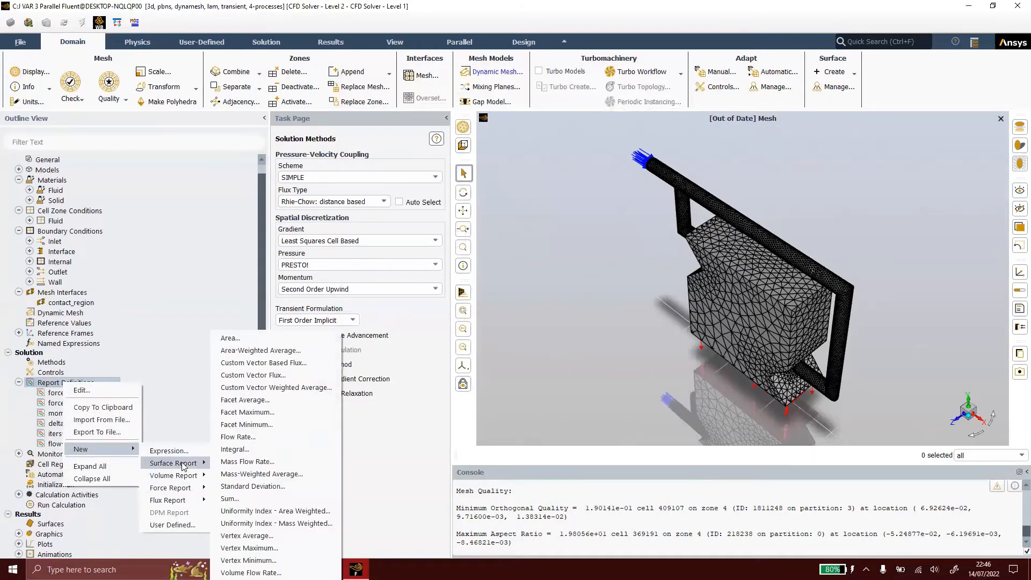
pyautogui.click(247, 413)
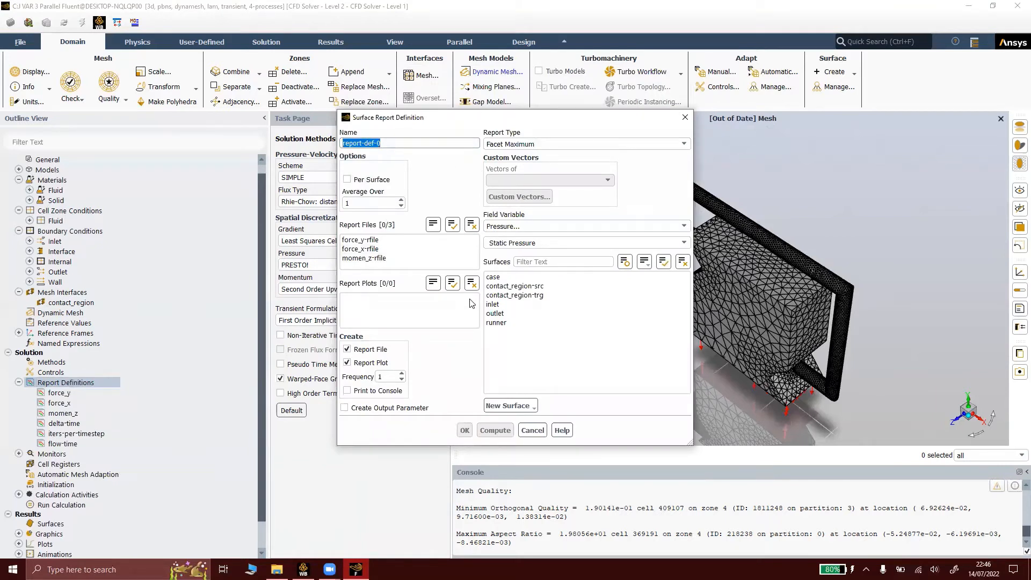
pyautogui.write('vel_max')
pyautogui.click(521, 226)
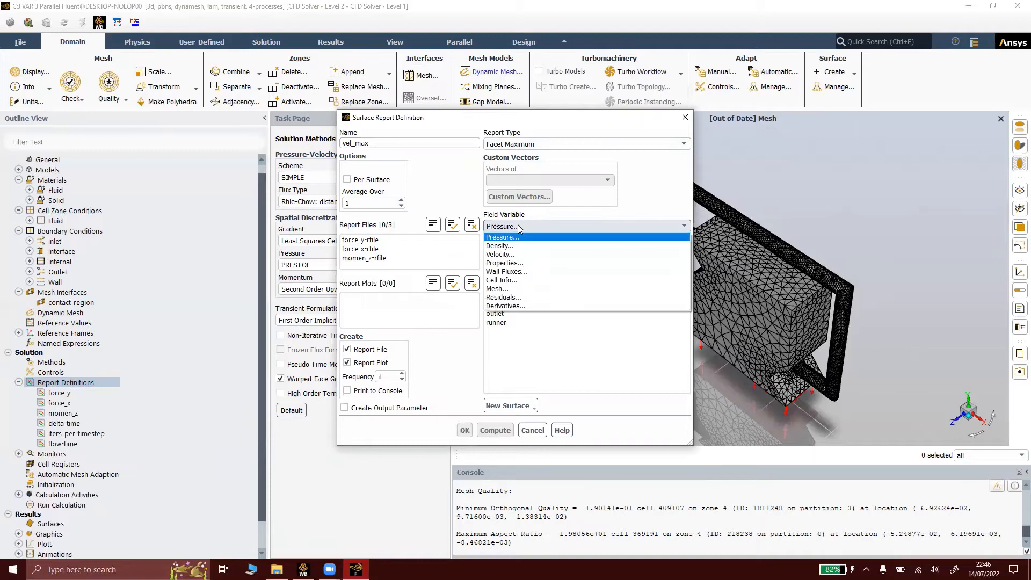
pyautogui.click(513, 254)
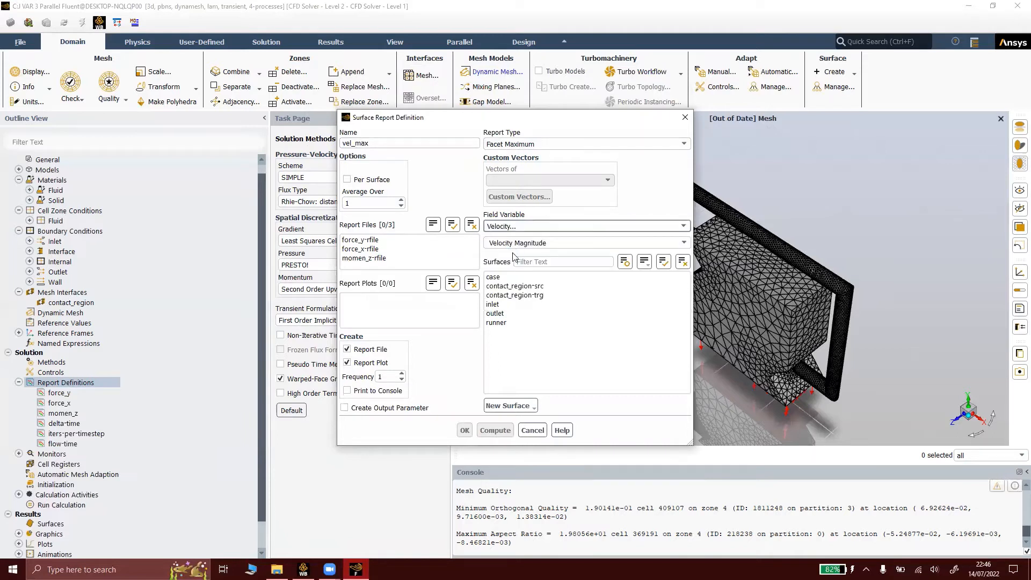
pyautogui.click(503, 323)
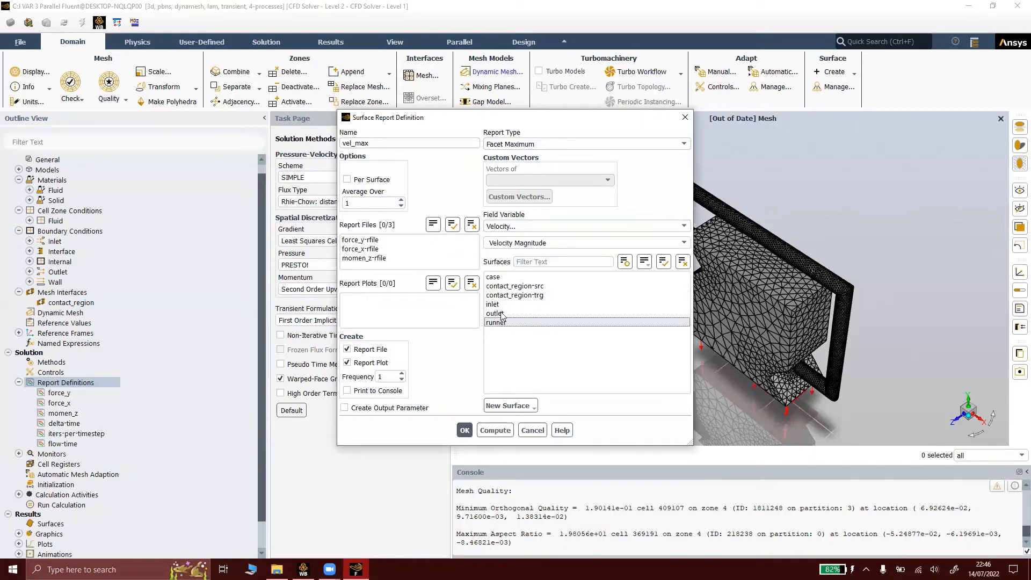
pyautogui.click(464, 430)
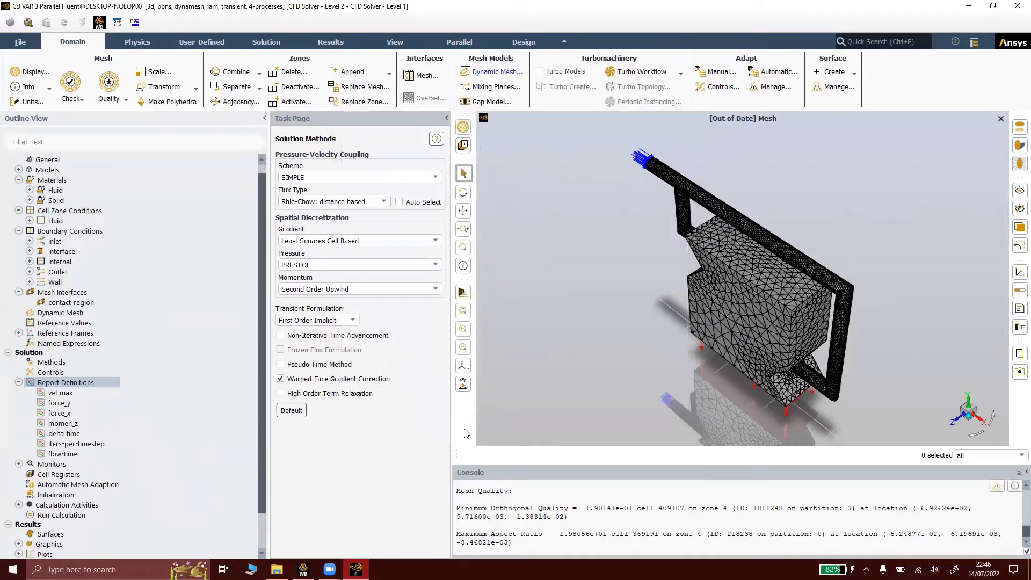
# Create an expression report definition named omega with the expression {vel_max}/0.11[m]
pyautogui.rightClick(47, 385)
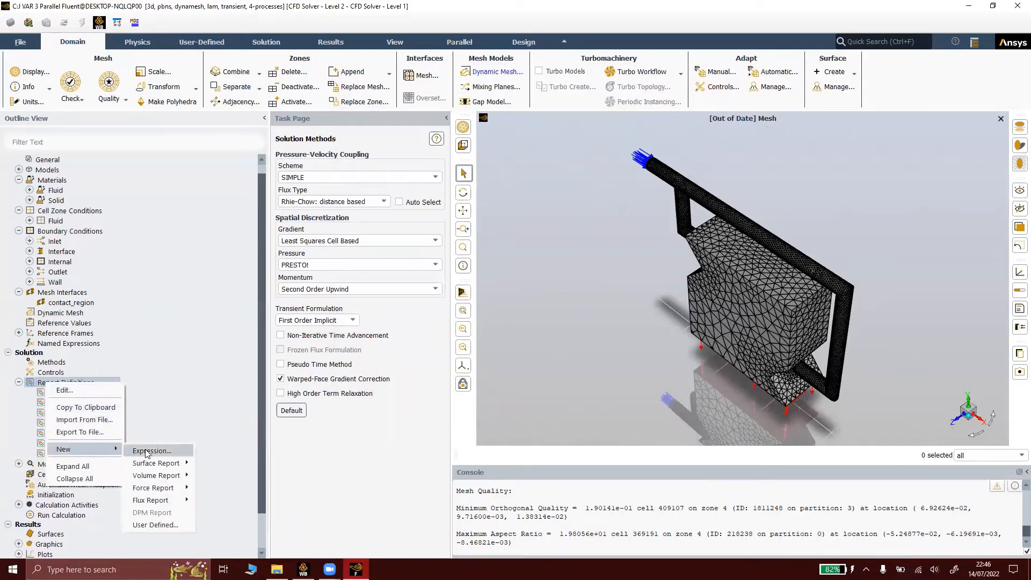
pyautogui.click(146, 451)
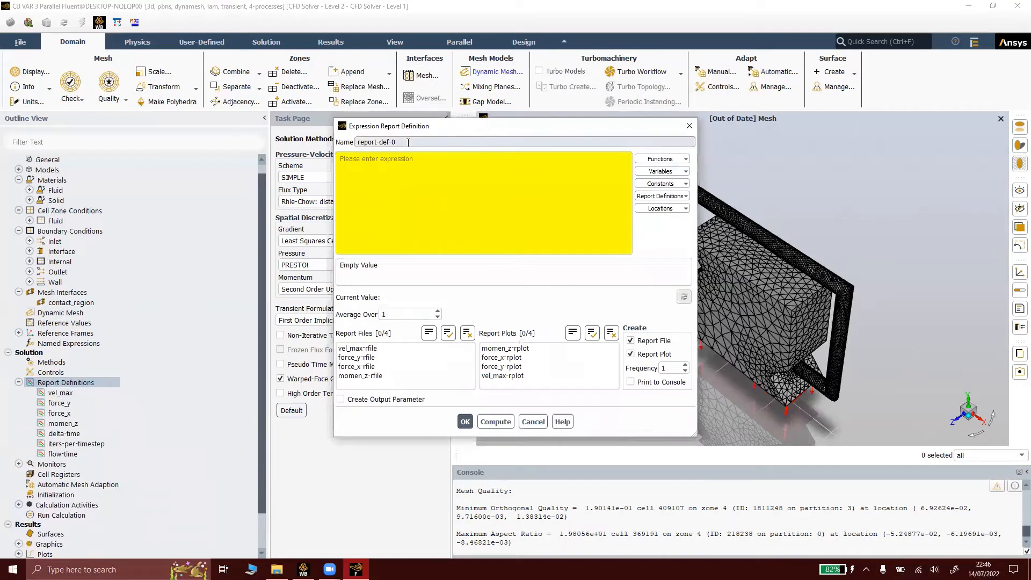
pyautogui.moveTo(408, 142); pyautogui.dragTo(329, 140)
pyautogui.write('omega')
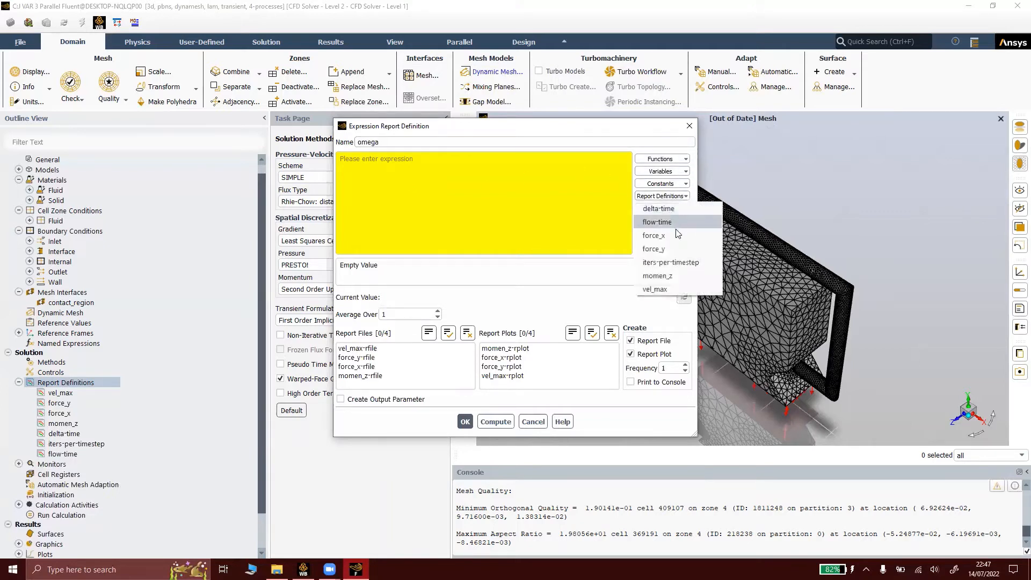
pyautogui.click(670, 288)
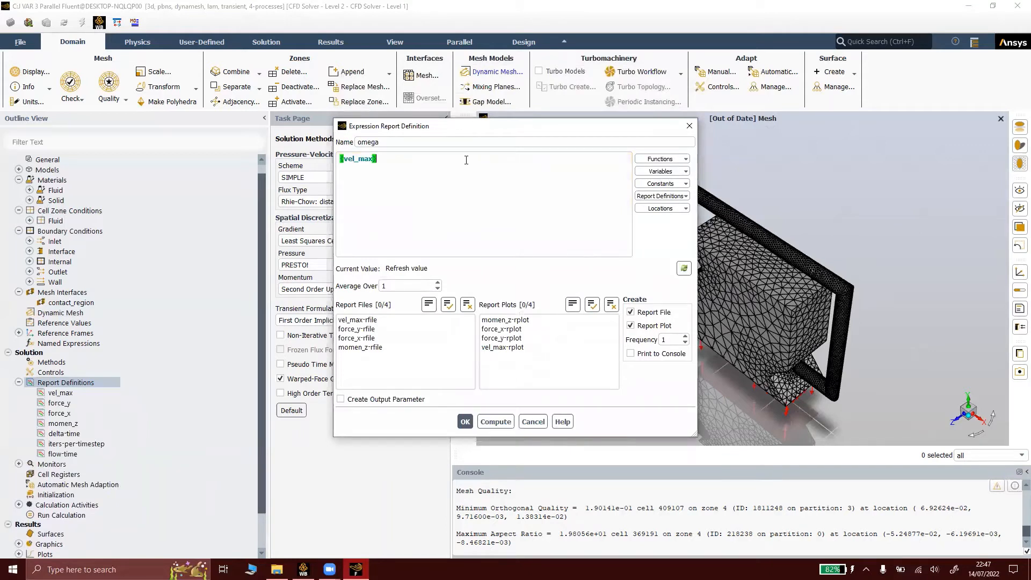
pyautogui.write('/')
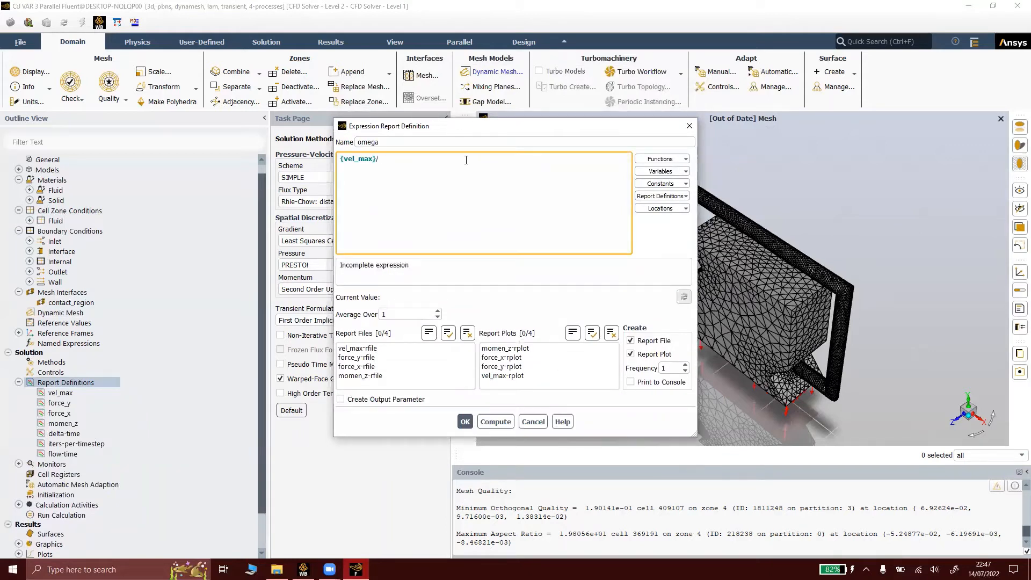
pyautogui.write('0.11')
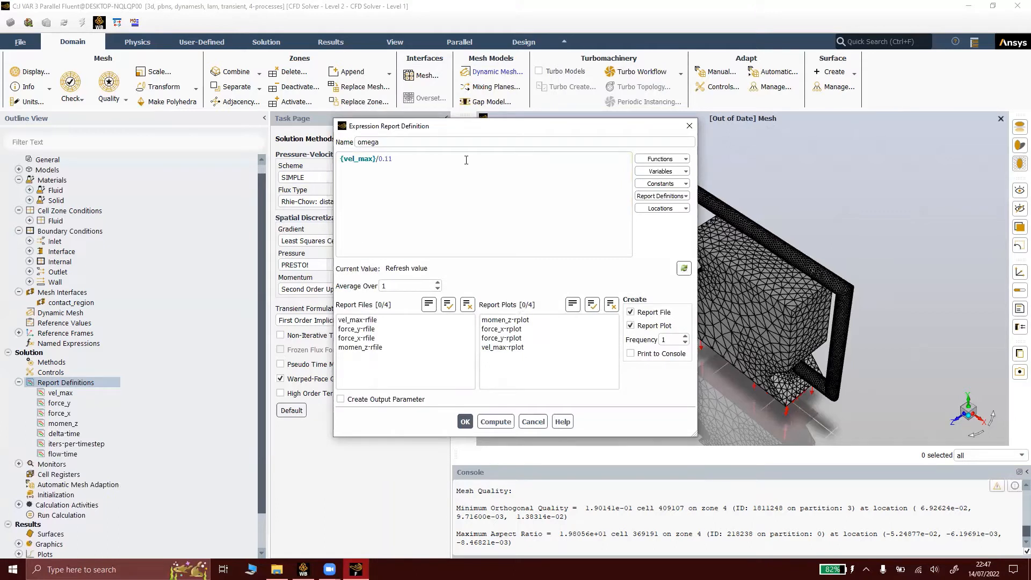
pyautogui.write('[m')
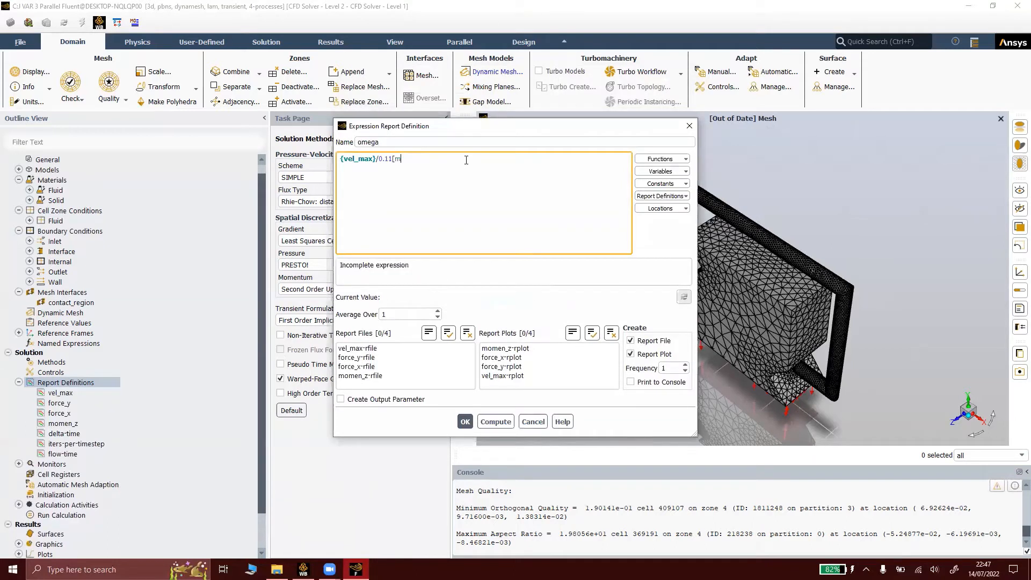
pyautogui.write(']')
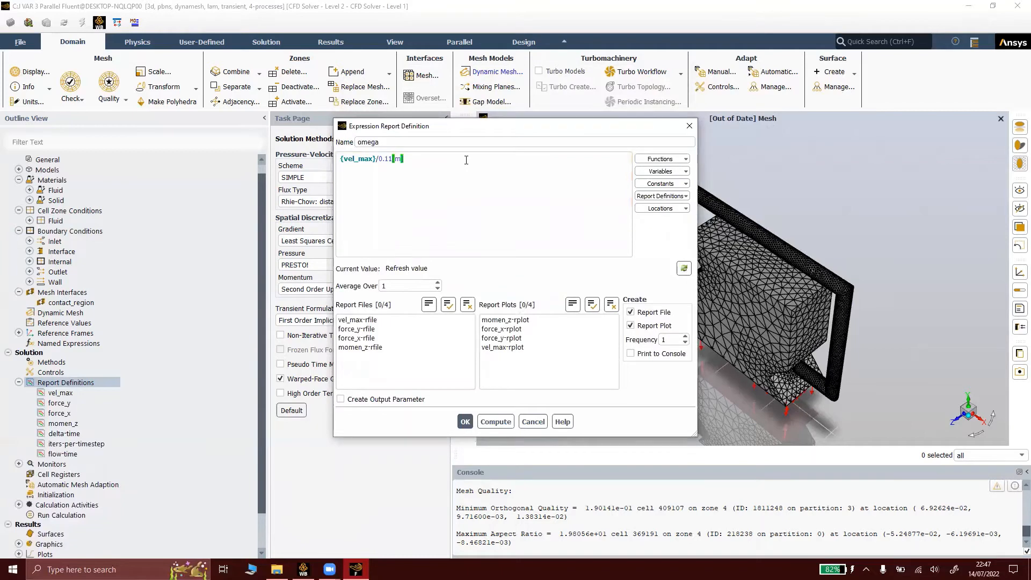
pyautogui.click(464, 422)
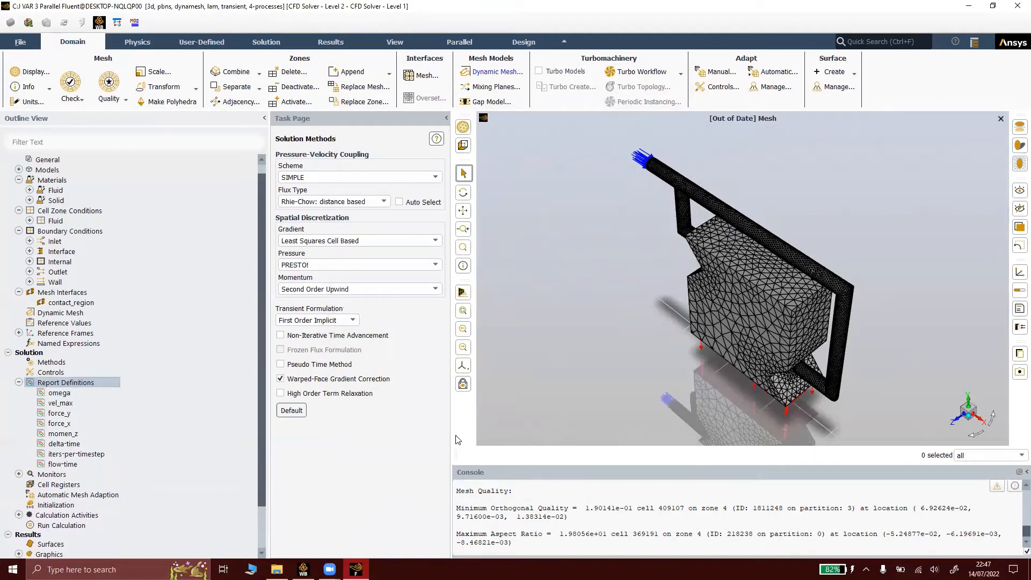
# Start a new report file and add force_x, force_y, iters-per-timestep, momen_z and omega to its selected report definitions
pyautogui.click(18, 382)
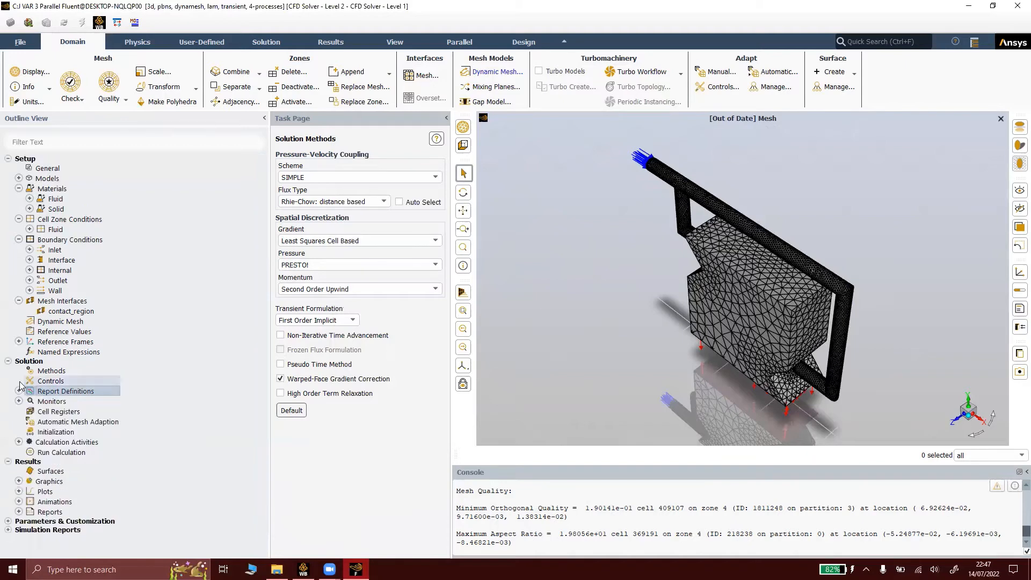
pyautogui.click(18, 392)
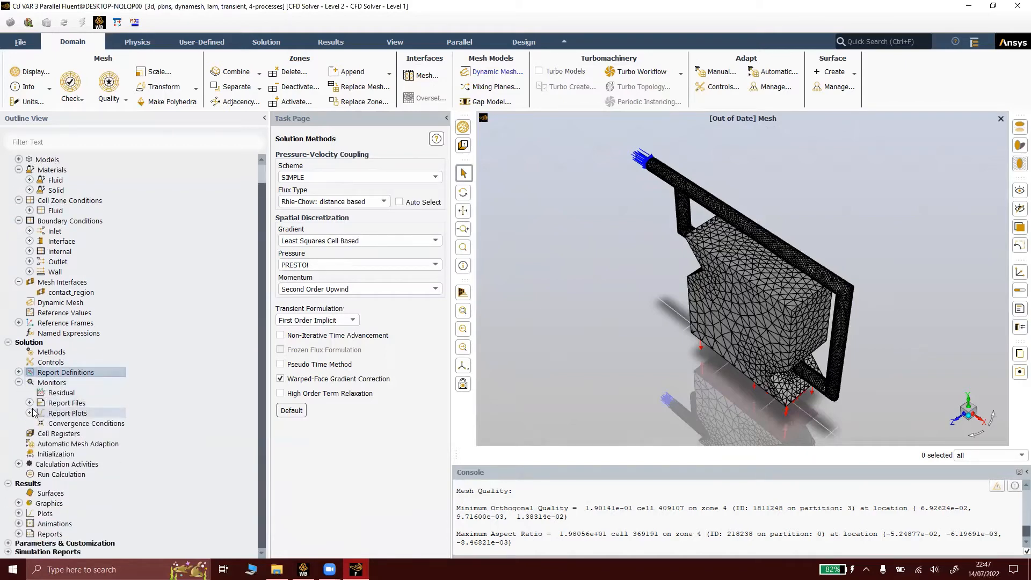
pyautogui.click(29, 403)
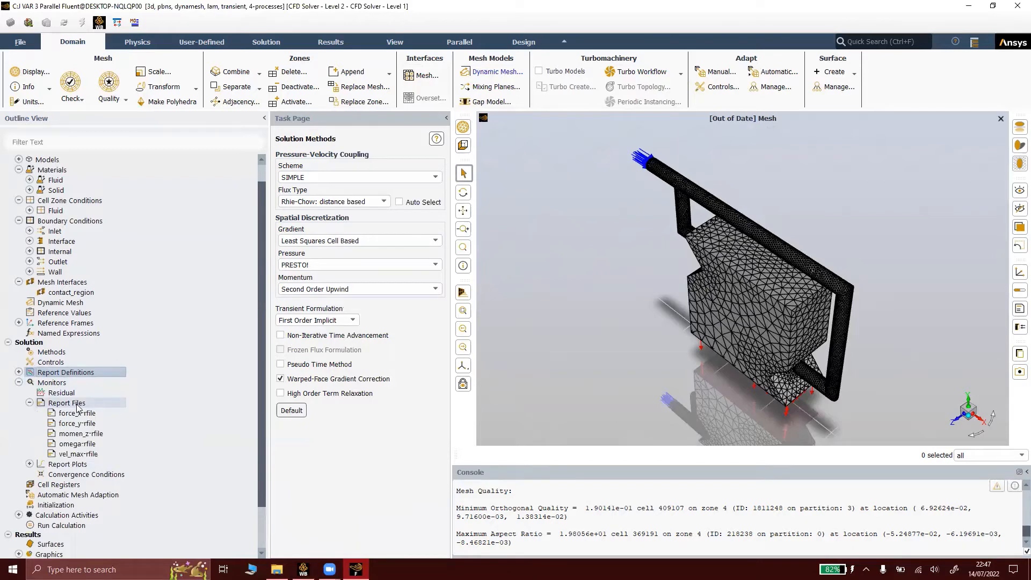
pyautogui.scroll(-1, 77, 408)
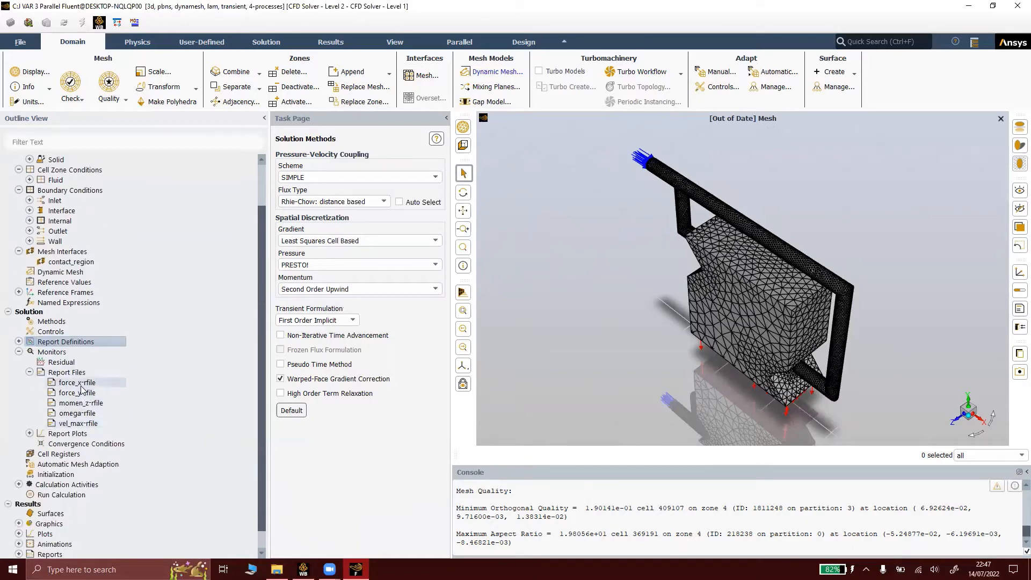
pyautogui.rightClick(84, 374)
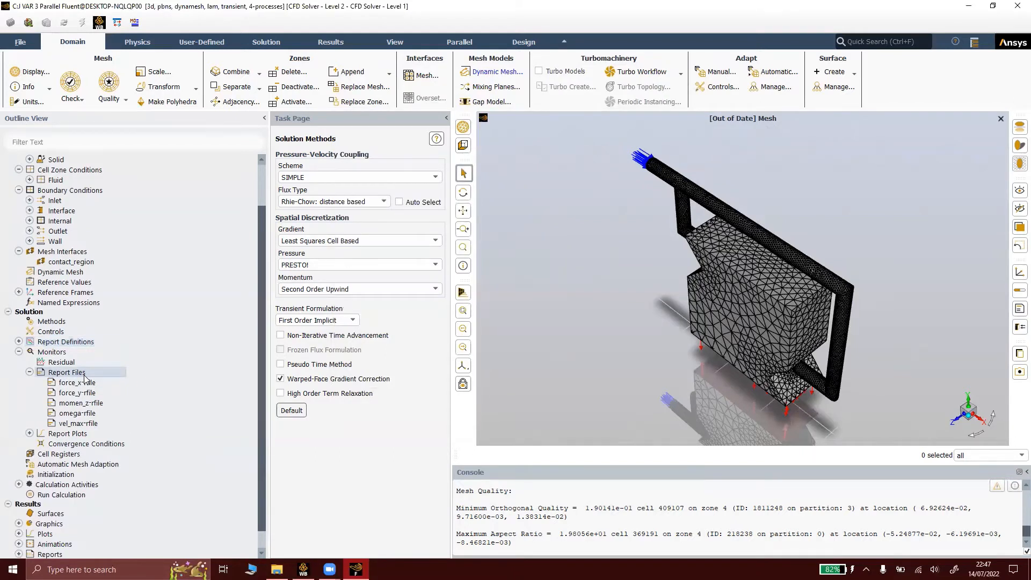
pyautogui.click(105, 397)
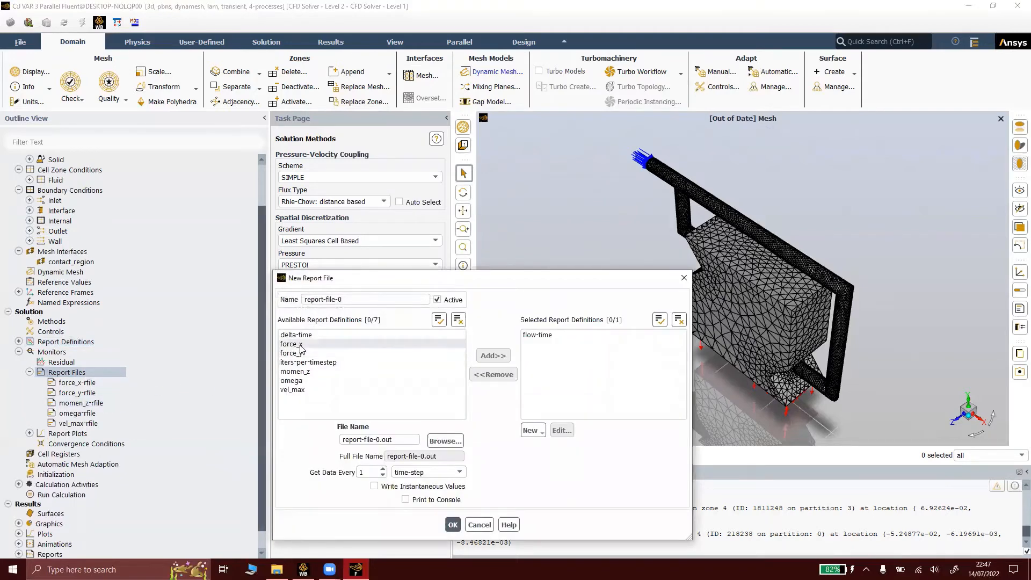
pyautogui.click(299, 345)
pyautogui.click(298, 361)
pyautogui.click(297, 354)
pyautogui.click(295, 372)
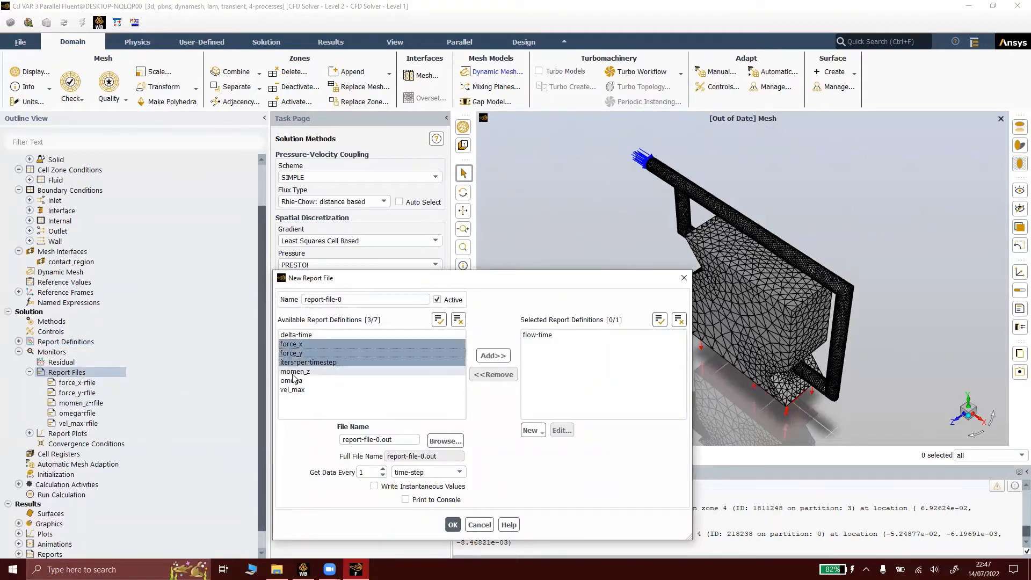
pyautogui.click(295, 381)
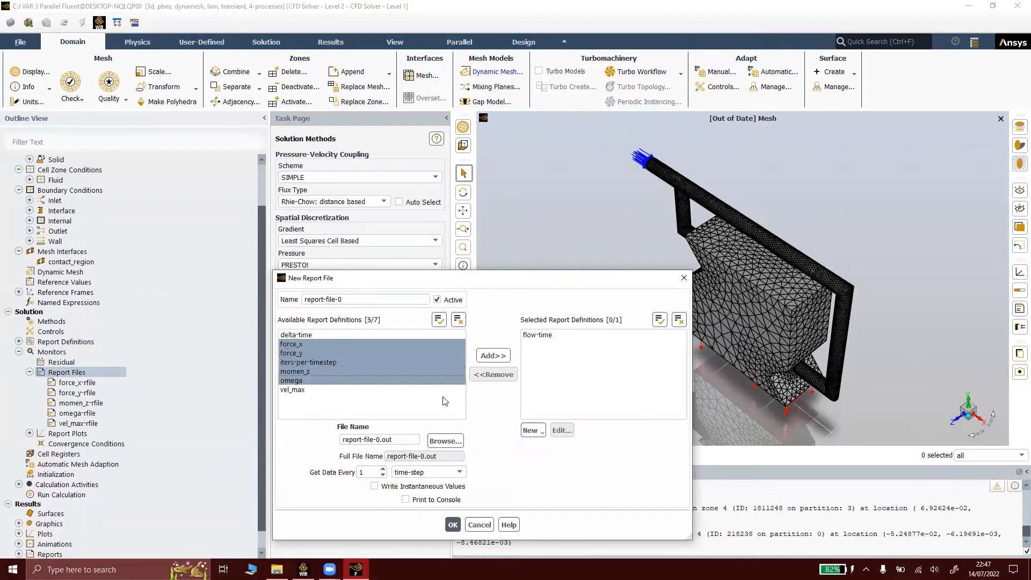
pyautogui.click(493, 355)
# Name the new report file report-file-var3, set its output file name to report-file-var3.out and create it
pyautogui.moveTo(355, 299); pyautogui.dragTo(256, 294)
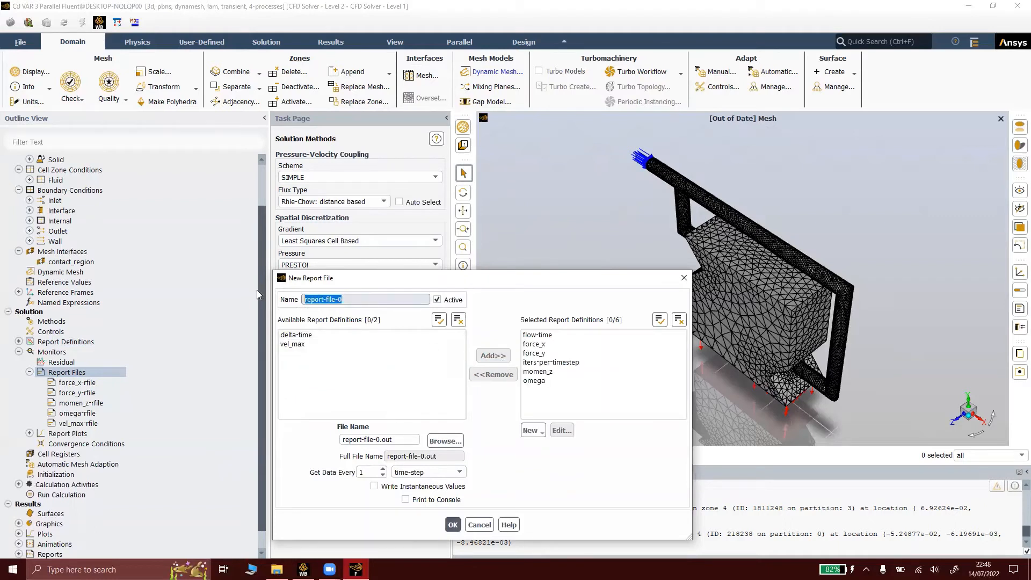
pyautogui.click(350, 301)
pyautogui.press('BackSpace')
pyautogui.write('var3')
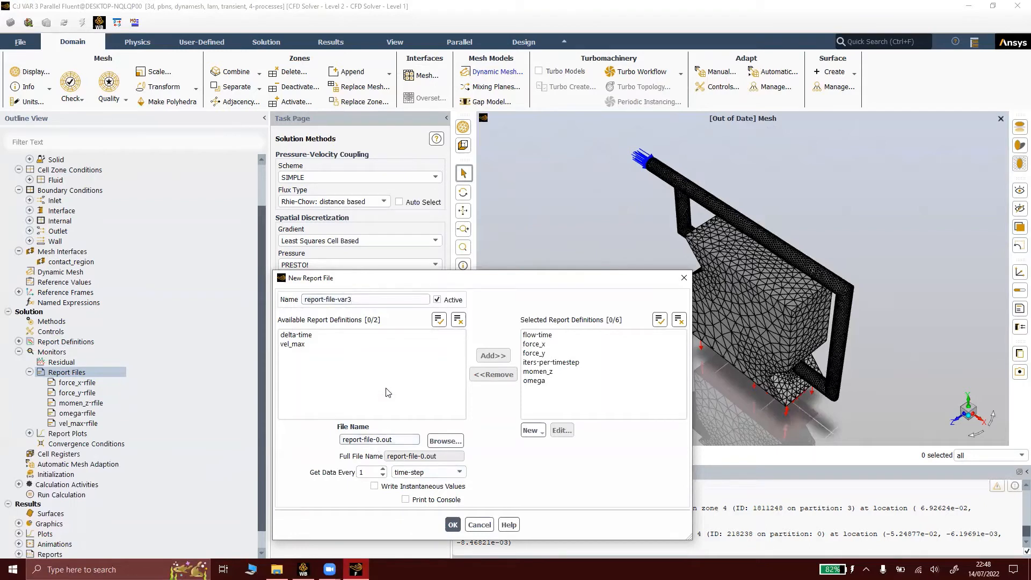
pyautogui.press('Delete')
pyautogui.write('var3')
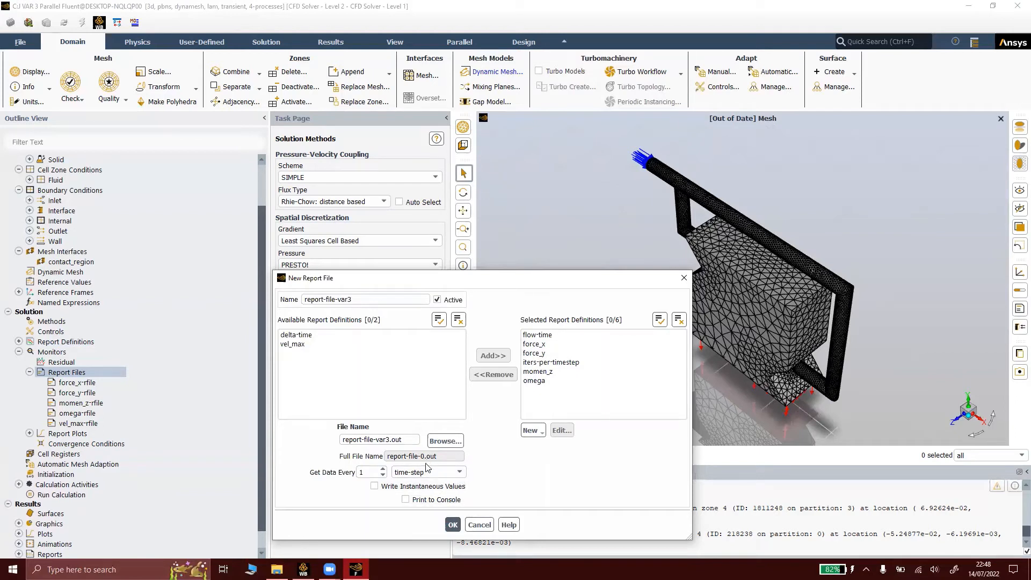
pyautogui.click(452, 524)
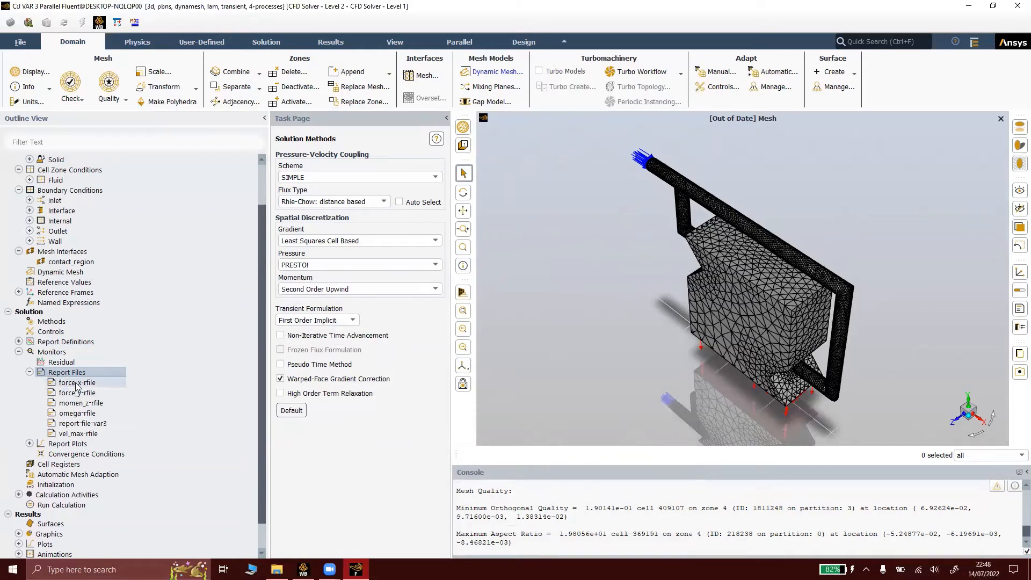
# Start a new report plot and add force_x and force_y to its selected report definitions
pyautogui.click(30, 371)
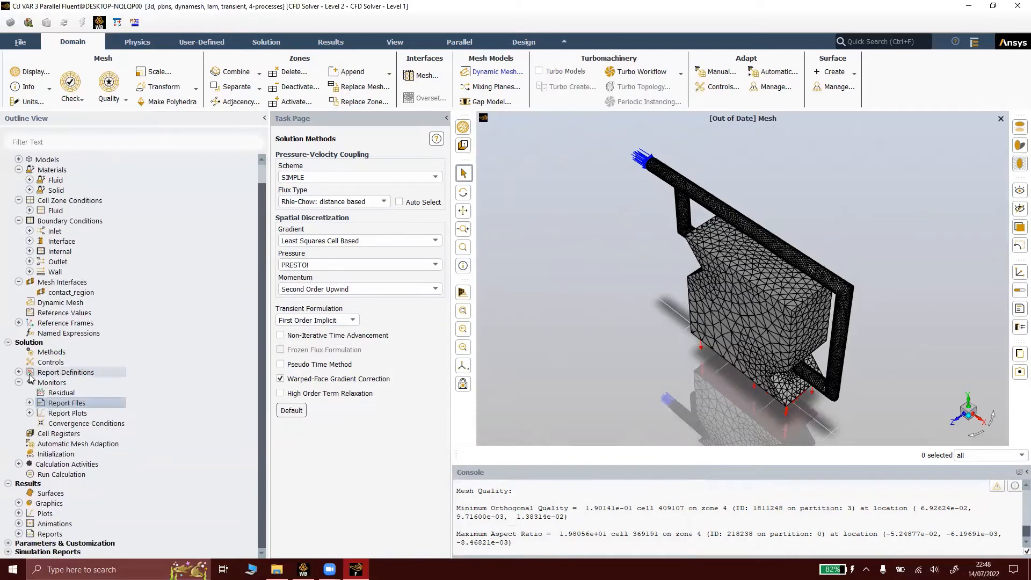
pyautogui.click(29, 413)
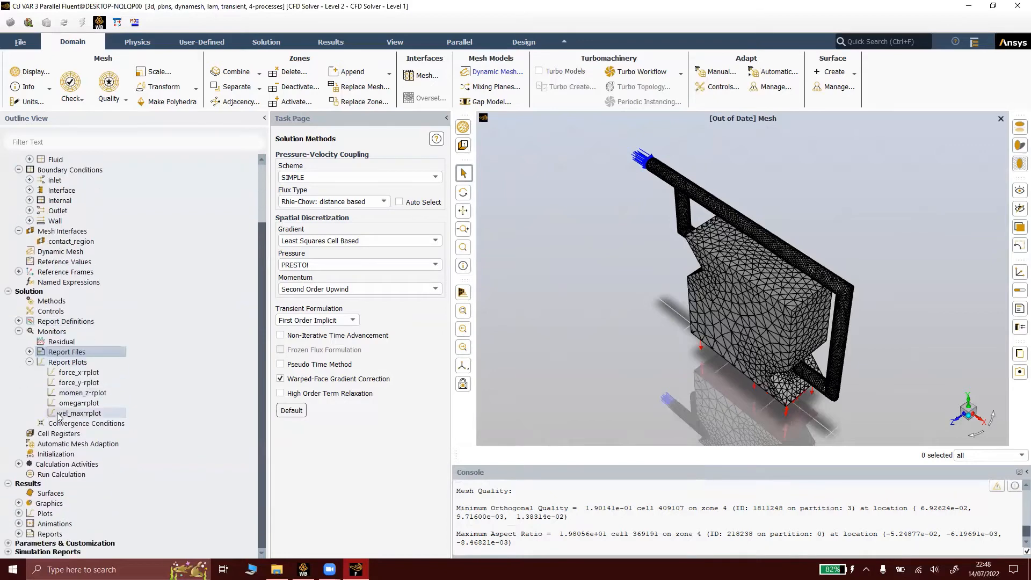
pyautogui.rightClick(62, 362)
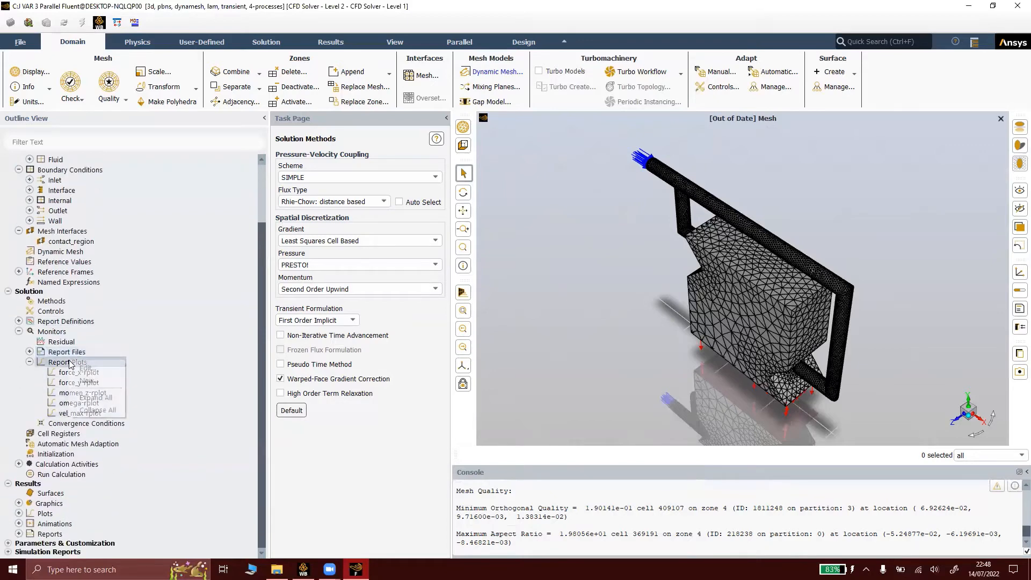
pyautogui.click(91, 380)
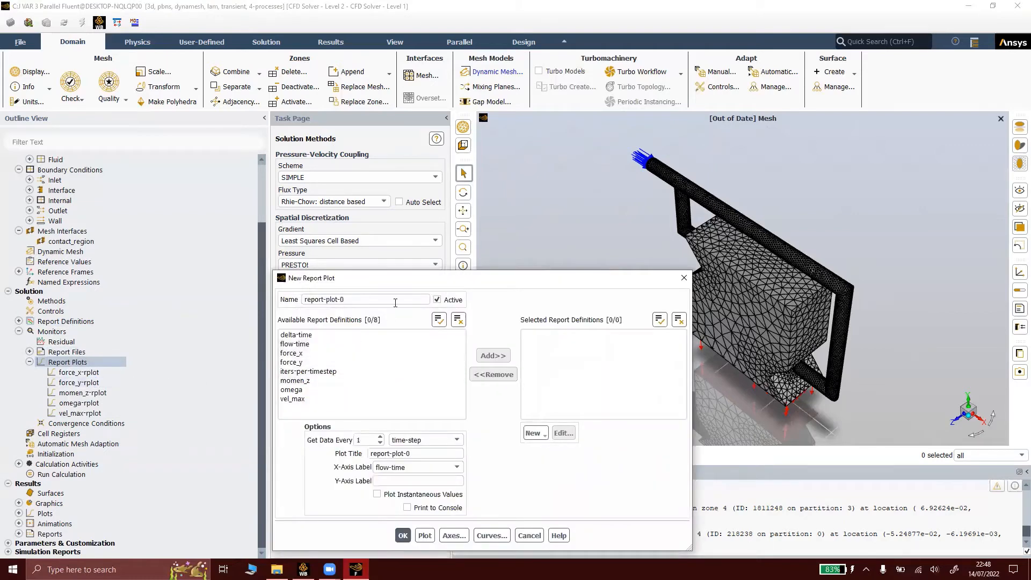
pyautogui.moveTo(406, 280); pyautogui.dragTo(400, 182)
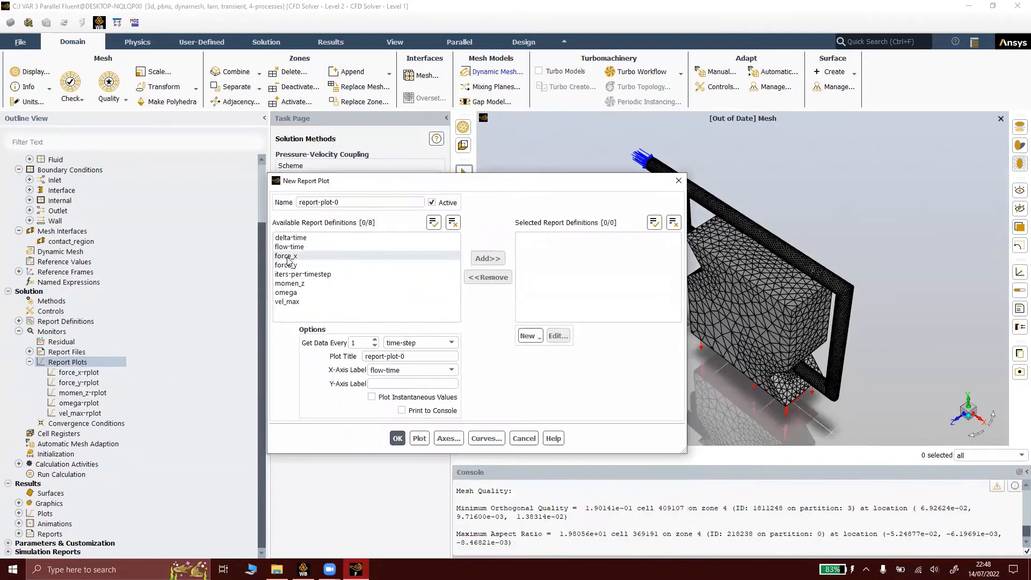
pyautogui.click(286, 256)
pyautogui.click(287, 265)
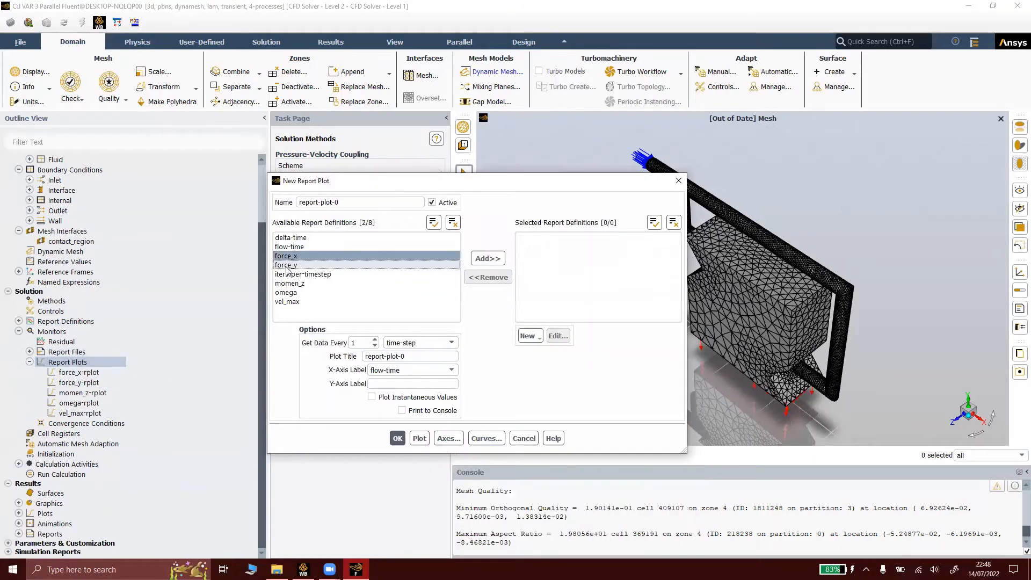
pyautogui.click(495, 261)
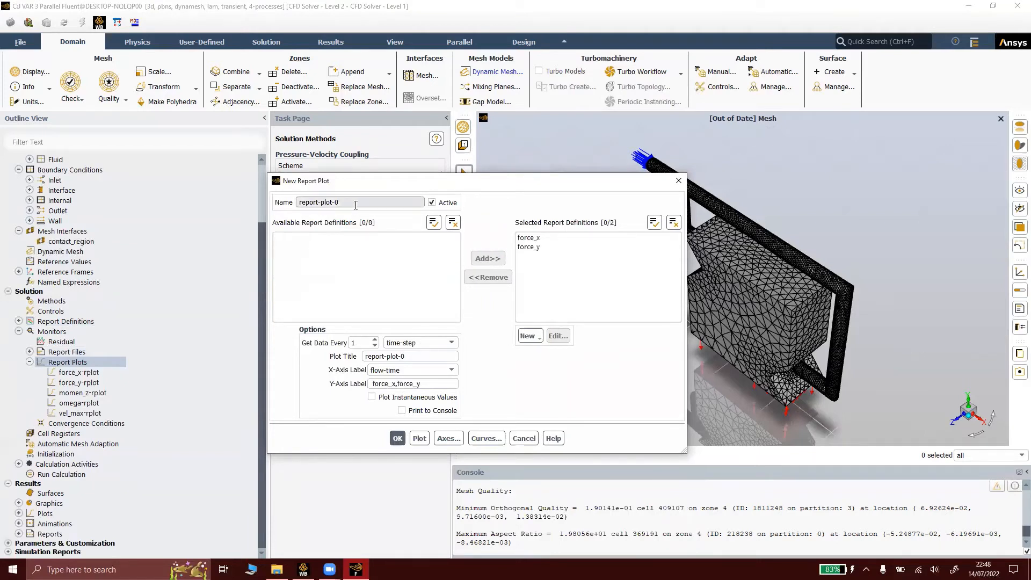
# Set both the report plot's name and its plot title to force_plot and create it
pyautogui.moveTo(356, 202); pyautogui.dragTo(251, 199)
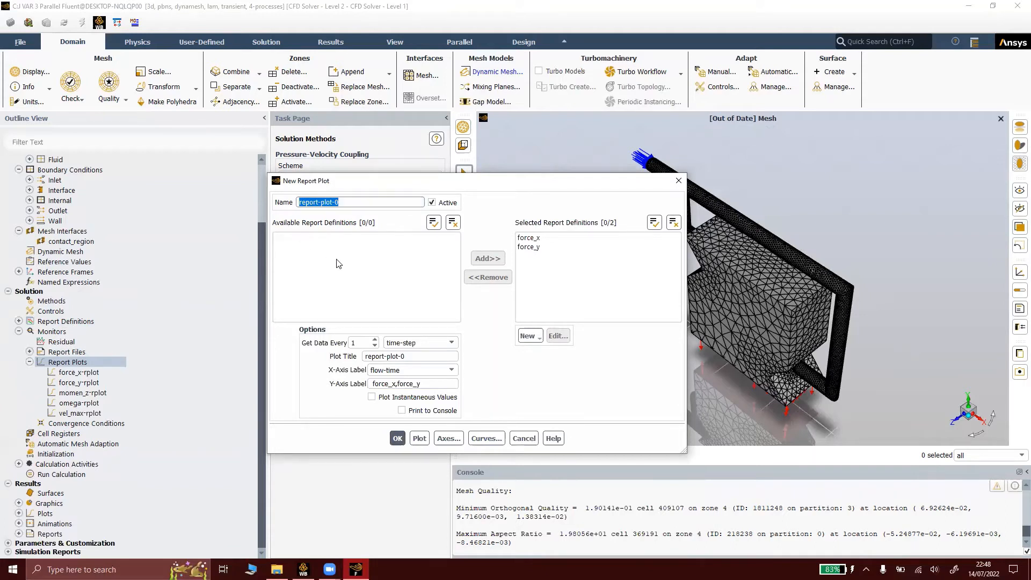
pyautogui.write('force_plot')
pyautogui.tripleClick(415, 356)
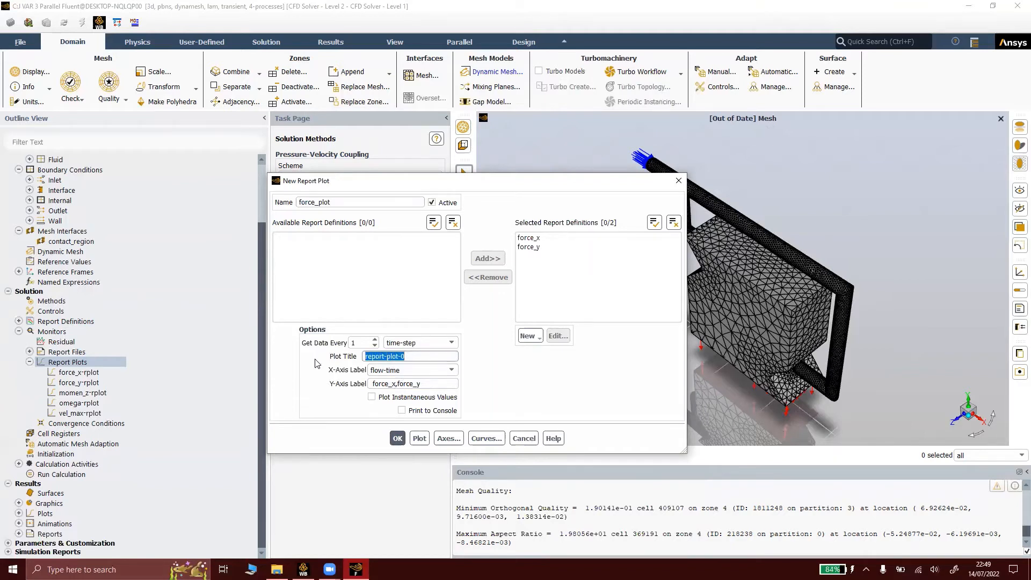
pyautogui.write('force_plot')
pyautogui.click(397, 438)
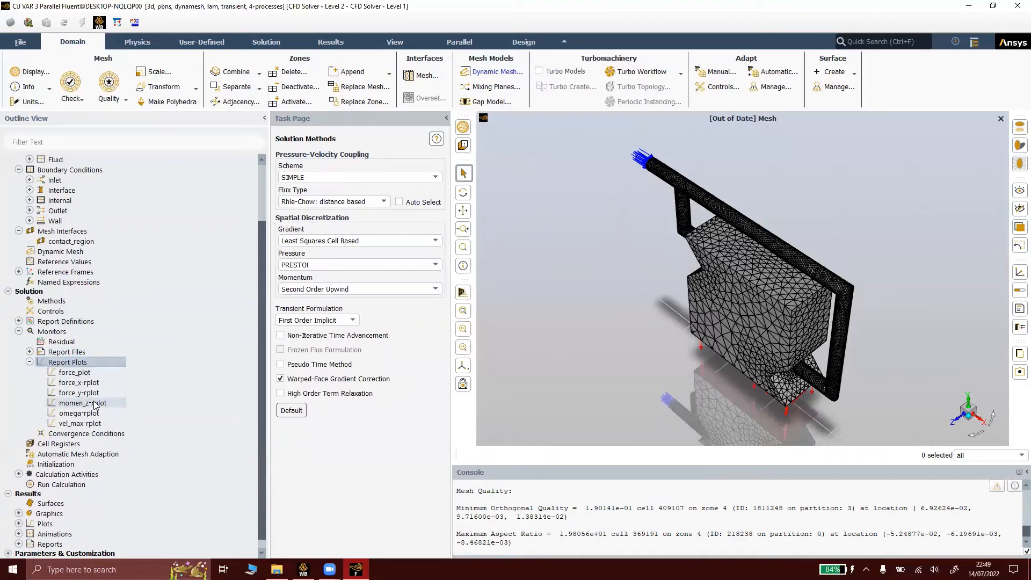
# Initialize the solution with the Hybrid Initialization method
pyautogui.click(60, 468)
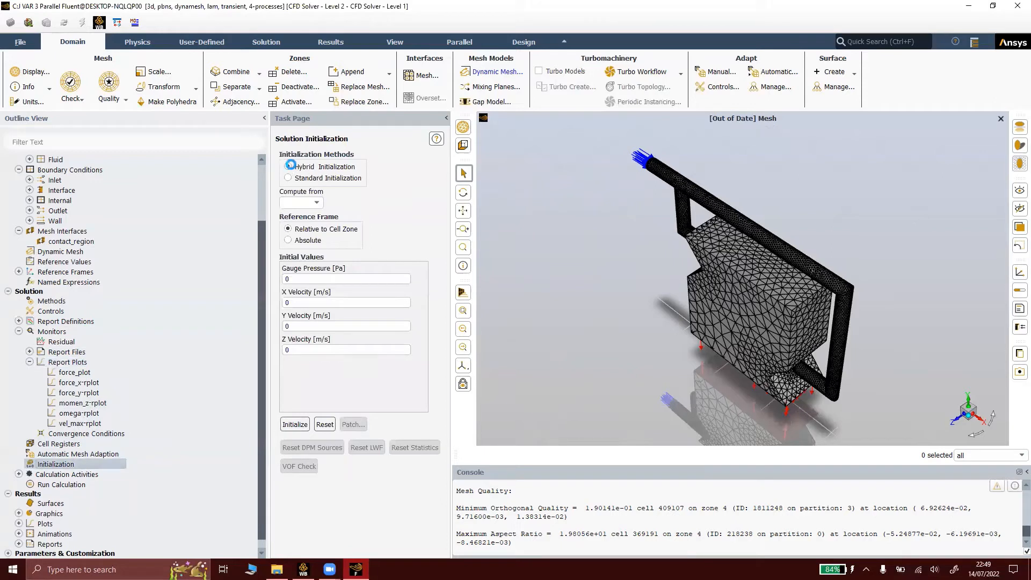
pyautogui.click(288, 167)
pyautogui.click(349, 200)
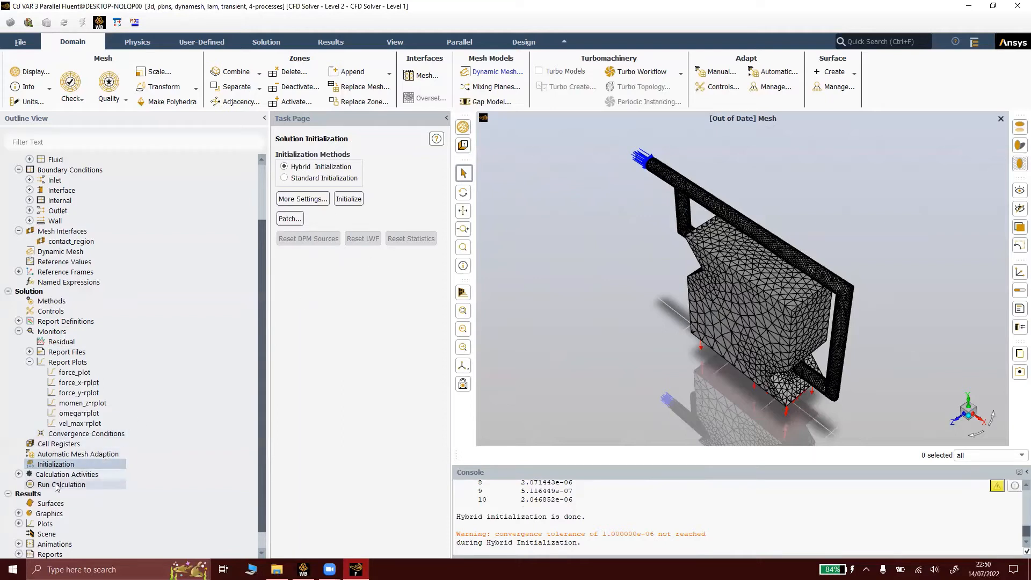
# Configure autosave to save the data file by Flow Time every 1 s
pyautogui.click(19, 474)
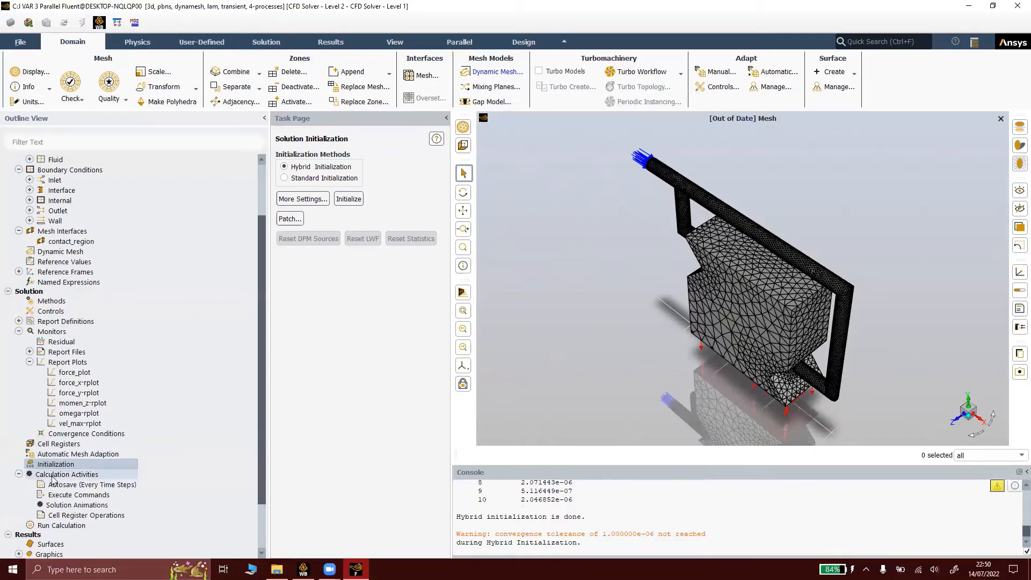
pyautogui.doubleClick(77, 484)
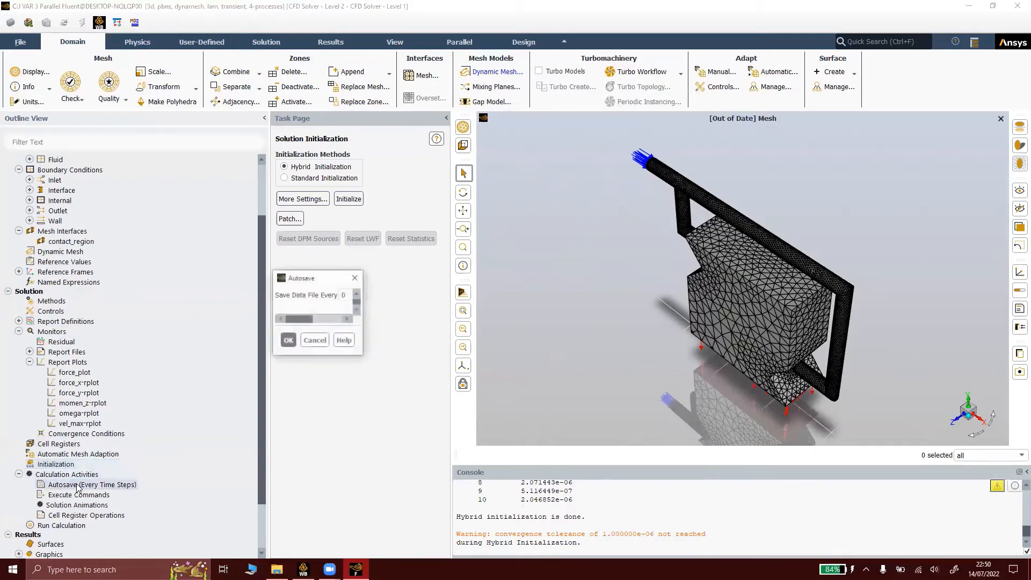
pyautogui.click(404, 295)
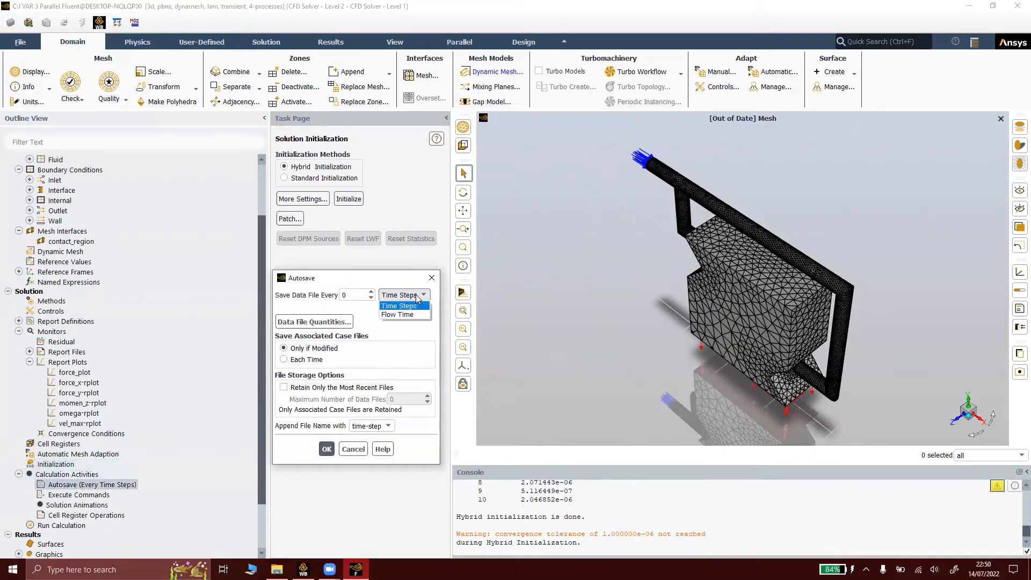
pyautogui.click(416, 315)
pyautogui.doubleClick(355, 294)
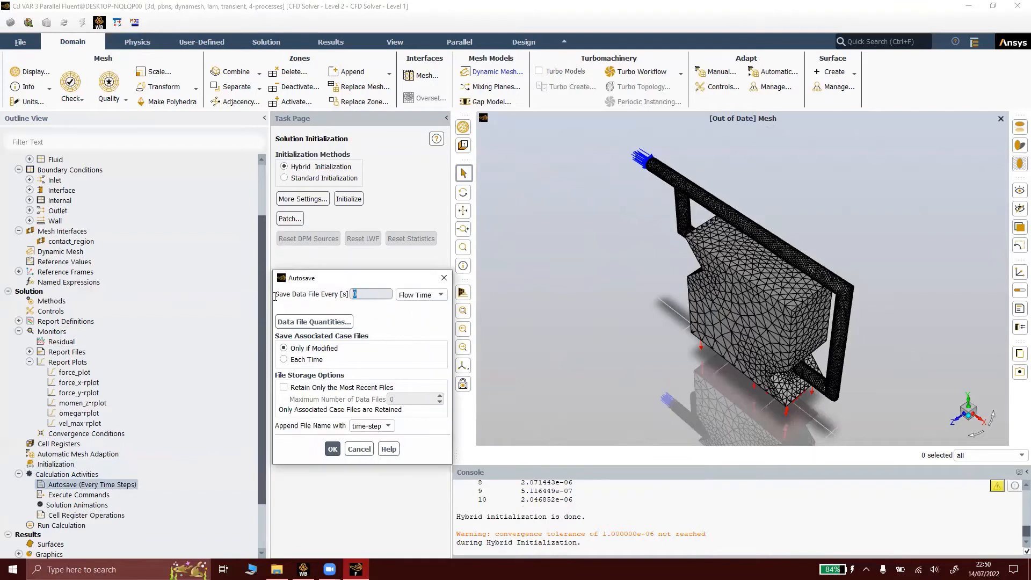
pyautogui.write('1')
pyautogui.click(332, 449)
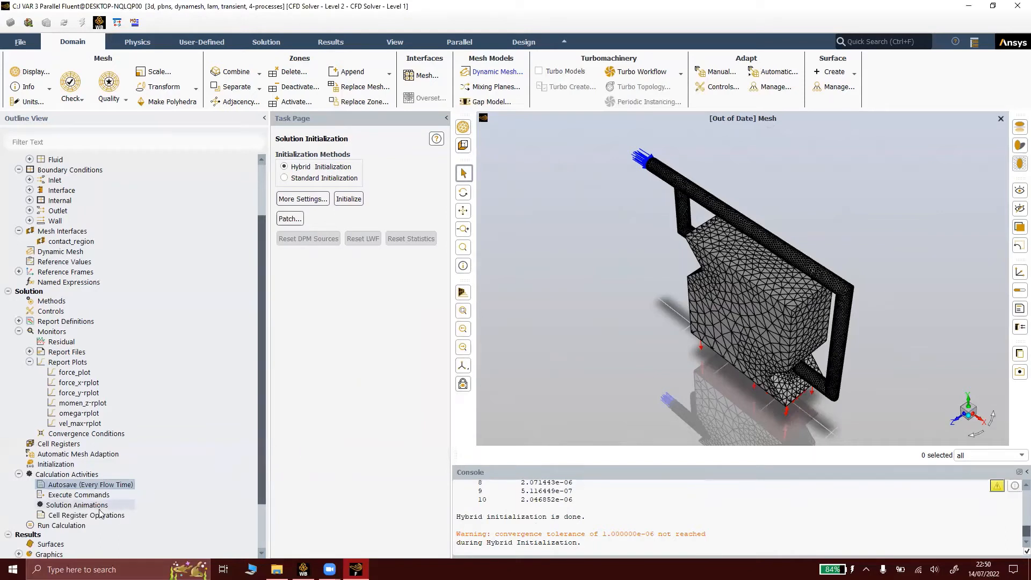
# Run the calculation for 60 time steps with Report Simulation Status enabled, and dismiss the completion notice
pyautogui.click(59, 525)
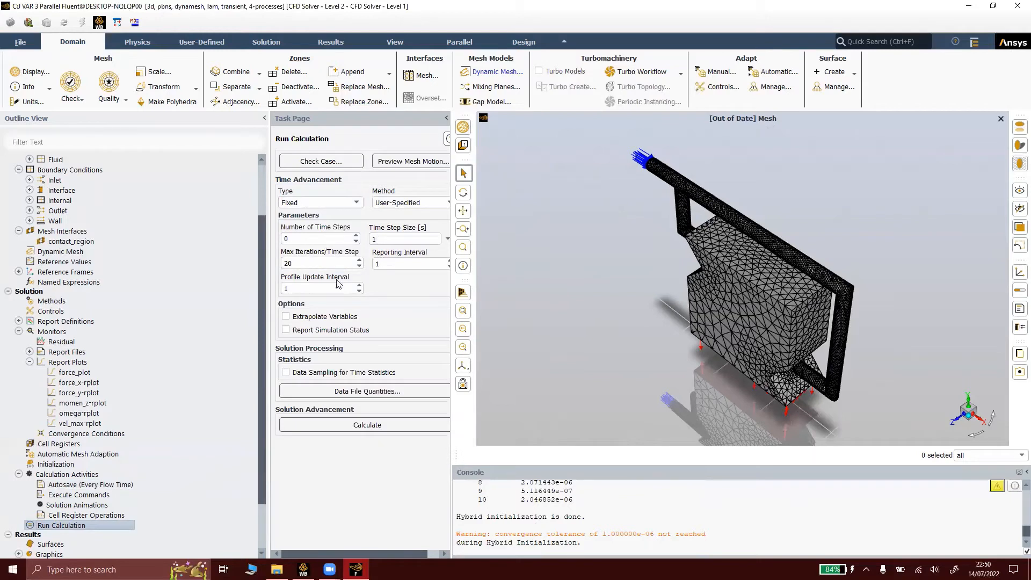
pyautogui.doubleClick(284, 241)
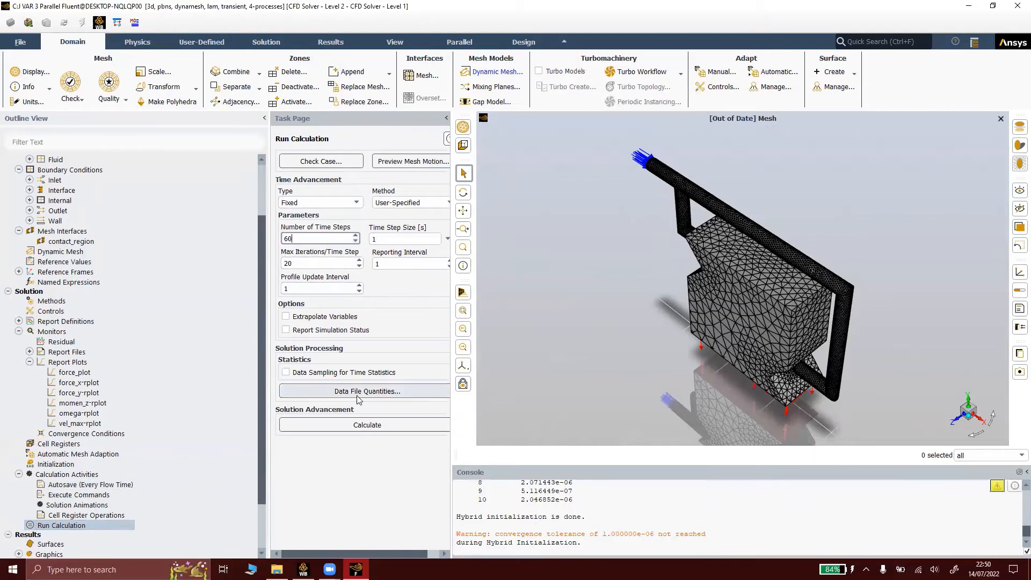
pyautogui.write('60')
pyautogui.click(286, 330)
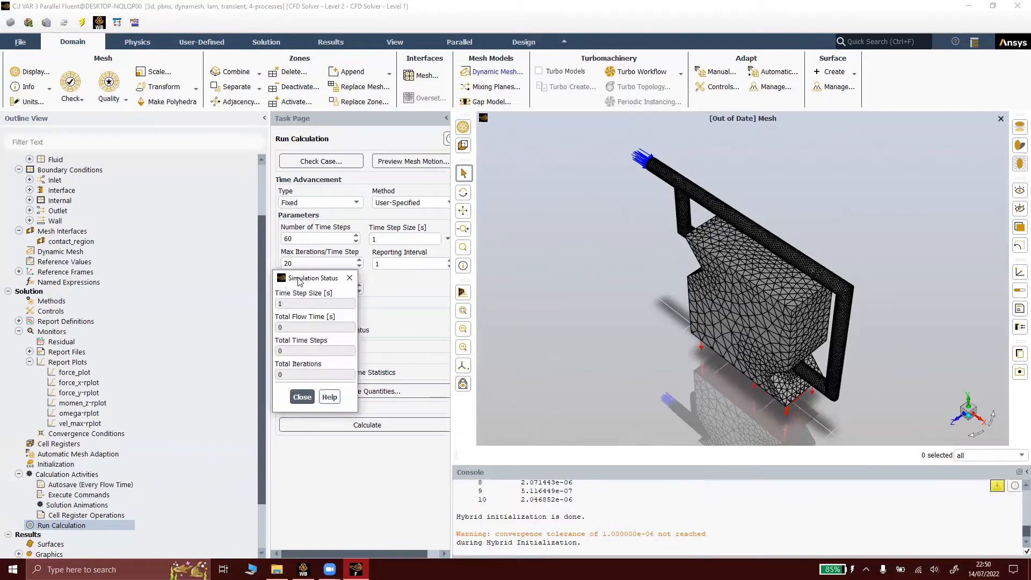
pyautogui.moveTo(300, 281); pyautogui.dragTo(200, 260)
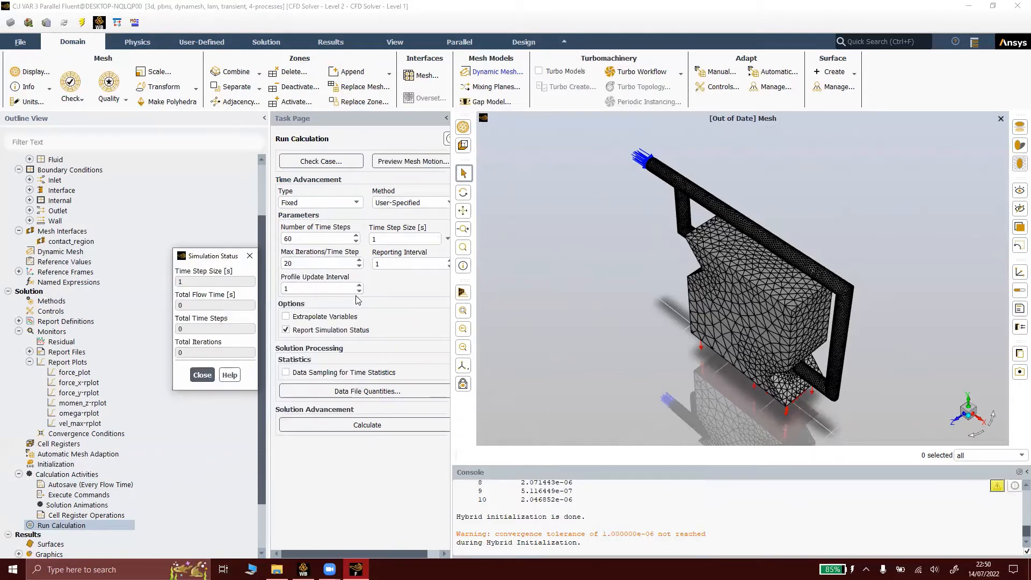
pyautogui.click(348, 429)
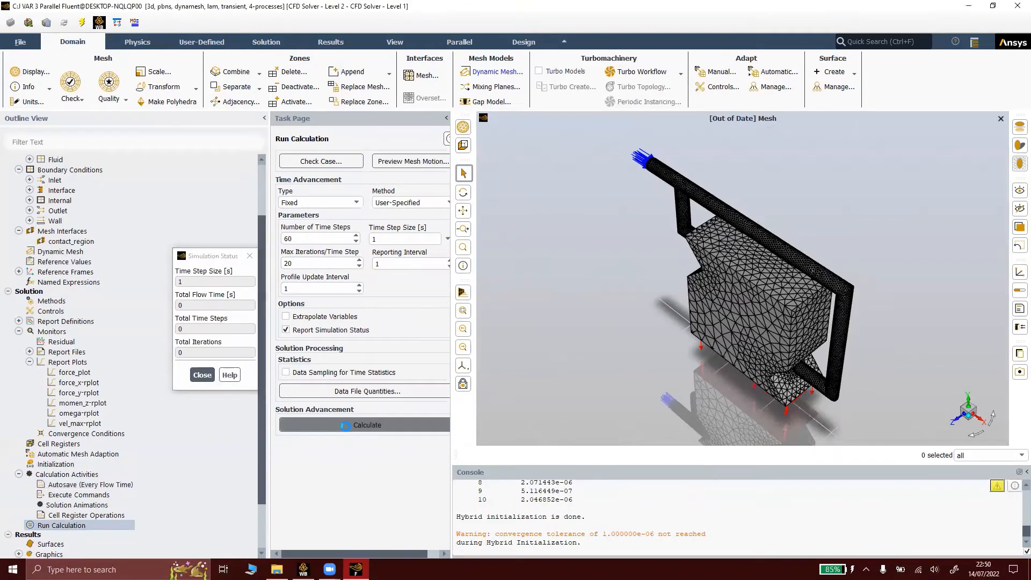
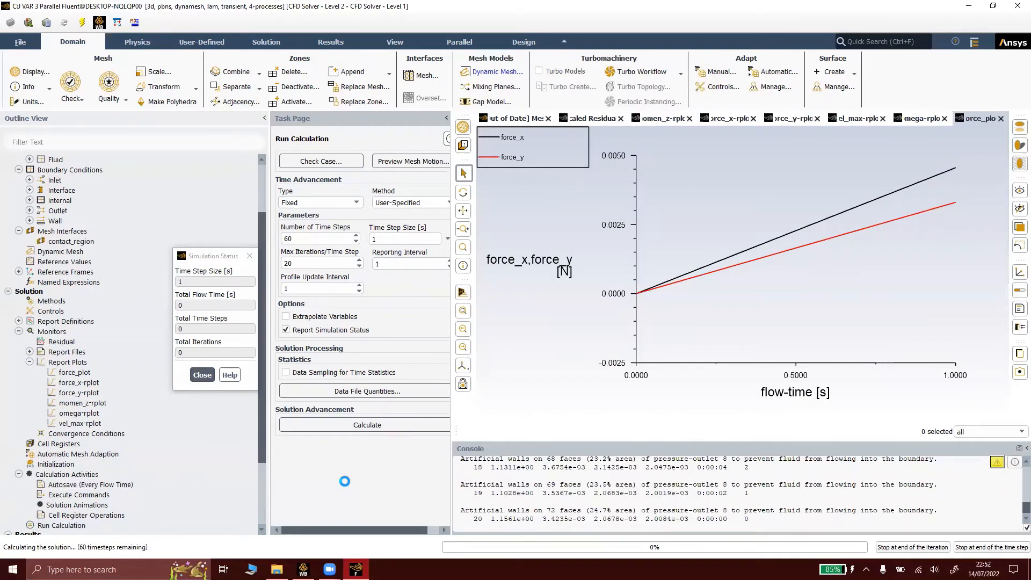
pyautogui.click(659, 119)
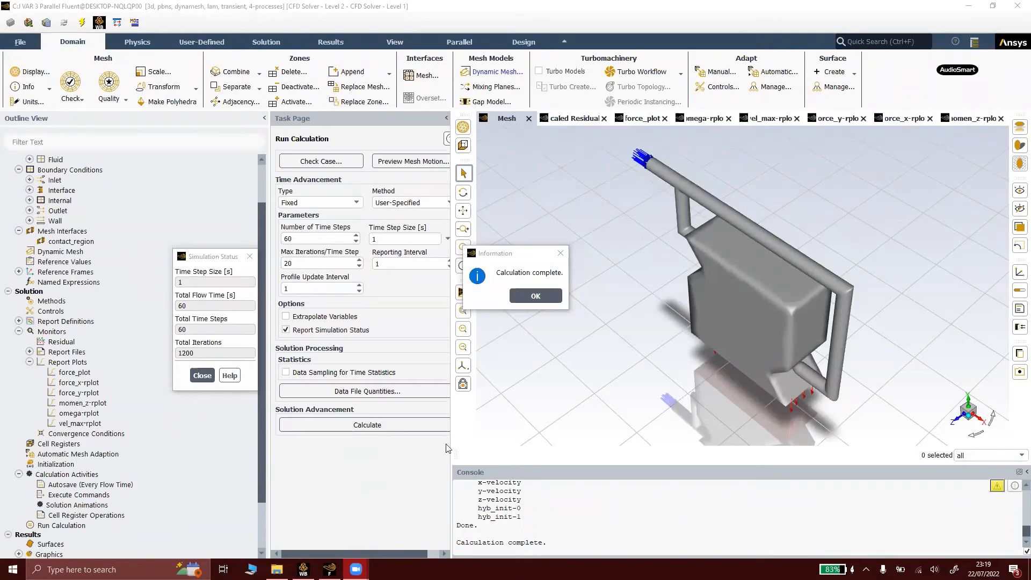
pyautogui.click(535, 296)
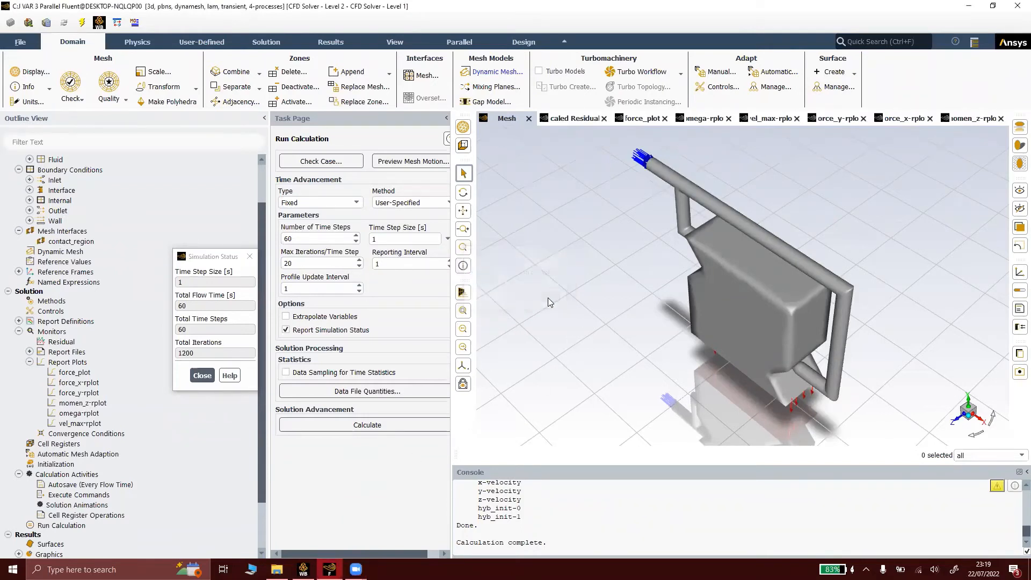
# Examine the momen_z, force_x, force_y, vel_max and omega report plots over flow time
pyautogui.click(963, 123)
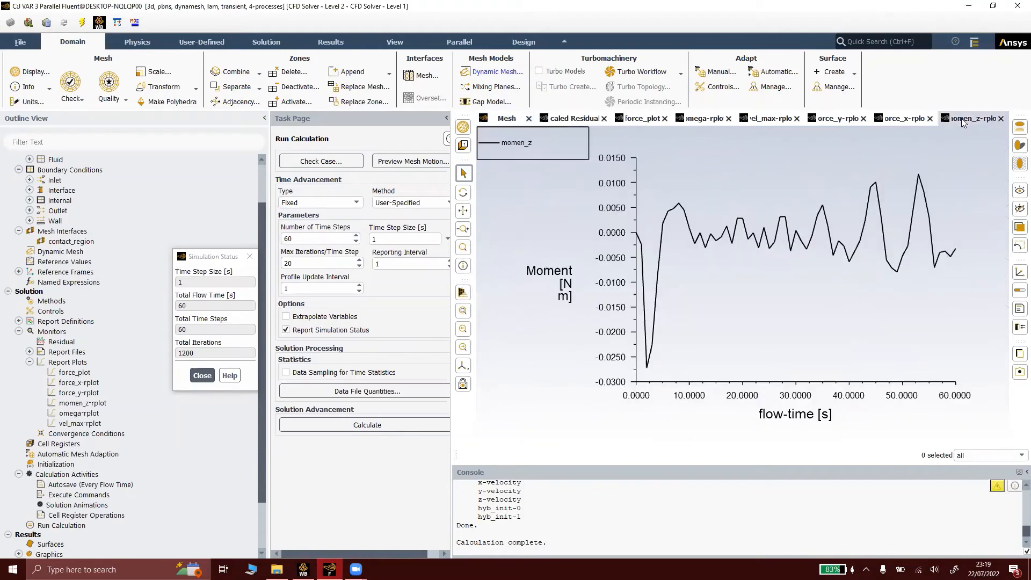
pyautogui.click(903, 119)
pyautogui.click(848, 121)
pyautogui.click(767, 119)
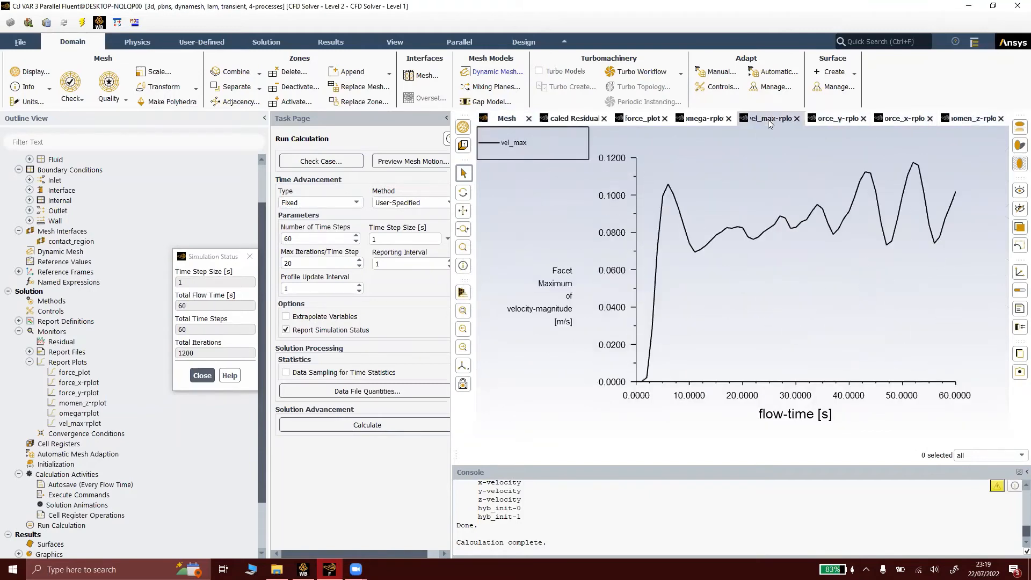
pyautogui.click(704, 120)
pyautogui.click(963, 119)
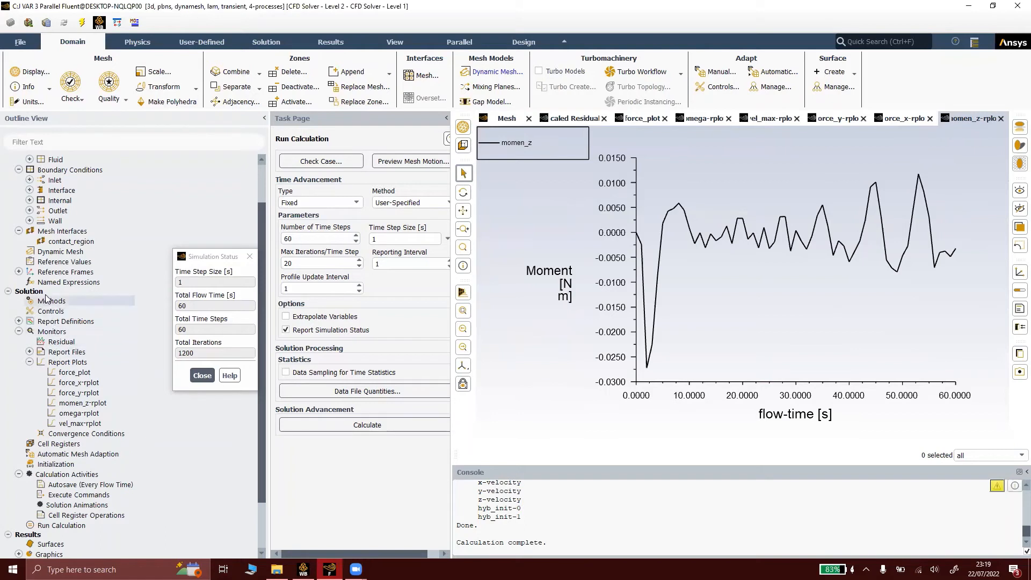
# Disable Dynamic Mesh and calculate 30 more time steps, applying the settings changes to the current calculation only
pyautogui.click(49, 252)
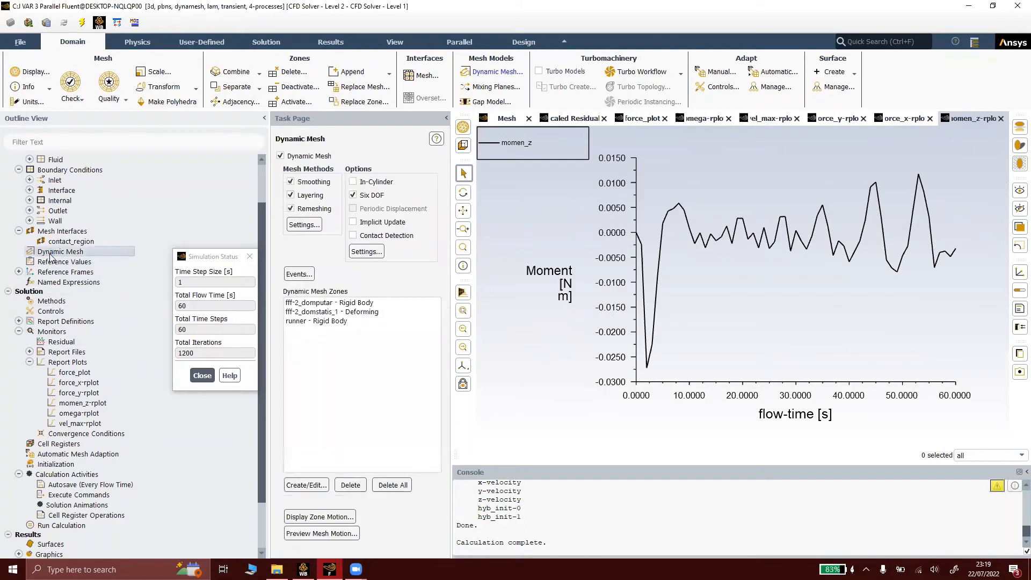
pyautogui.click(279, 156)
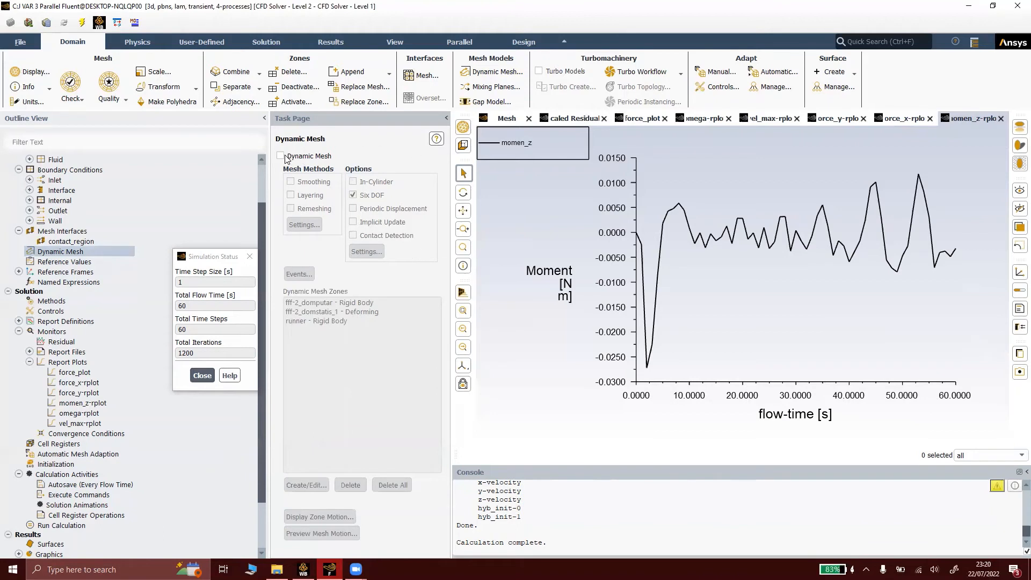
pyautogui.click(66, 526)
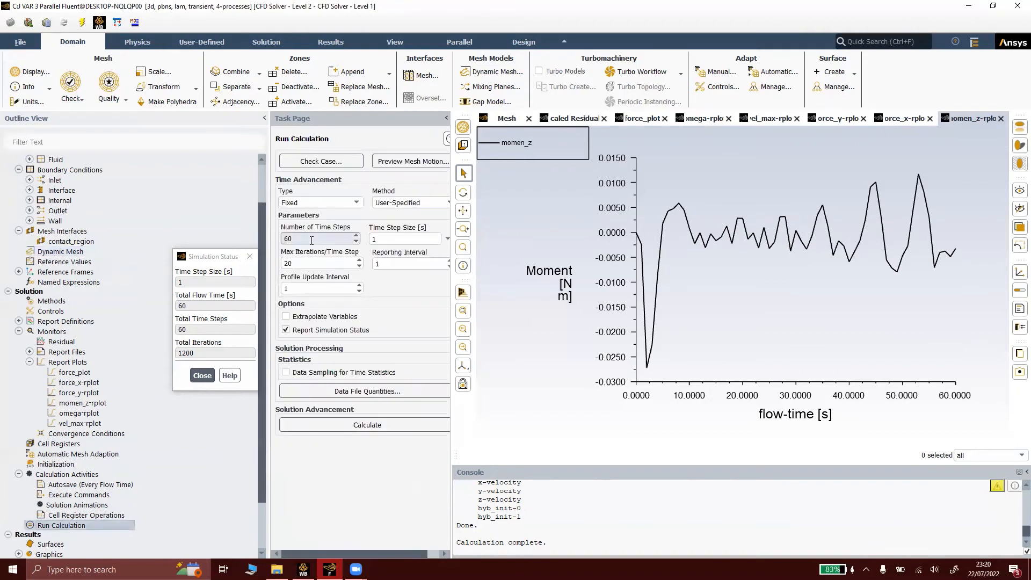
pyautogui.doubleClick(292, 239)
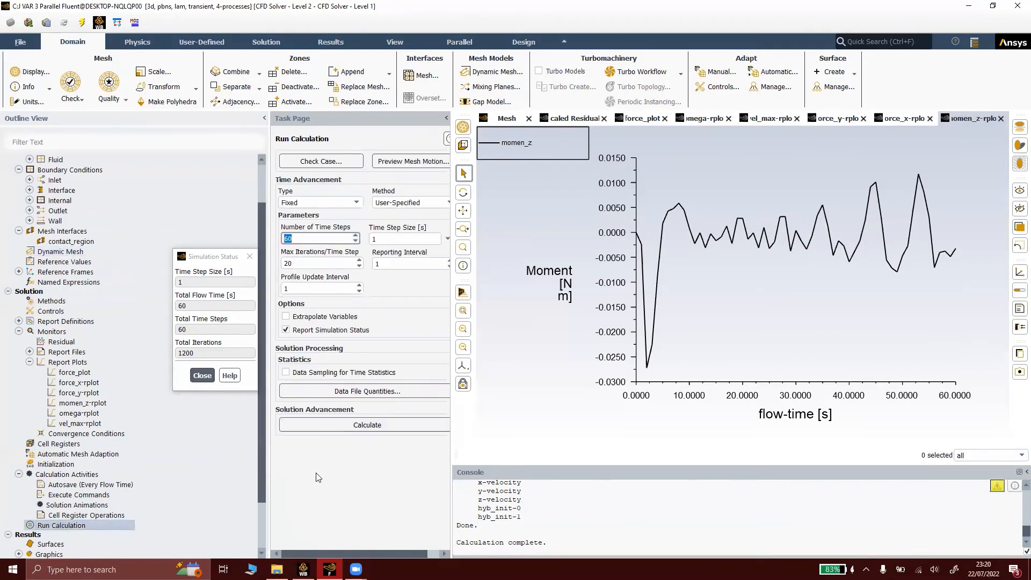
pyautogui.write('3')
pyautogui.click(346, 425)
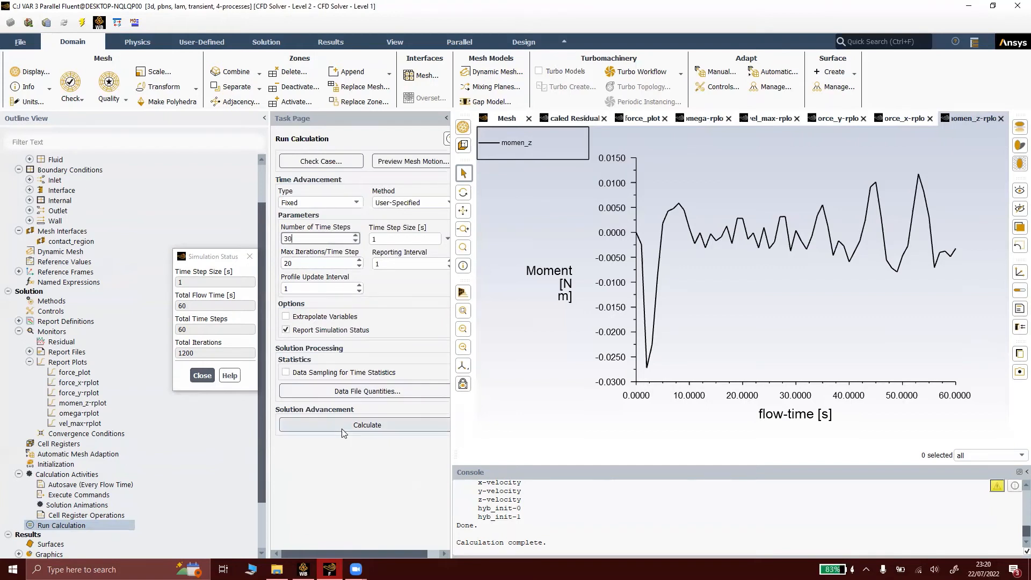
pyautogui.click(344, 425)
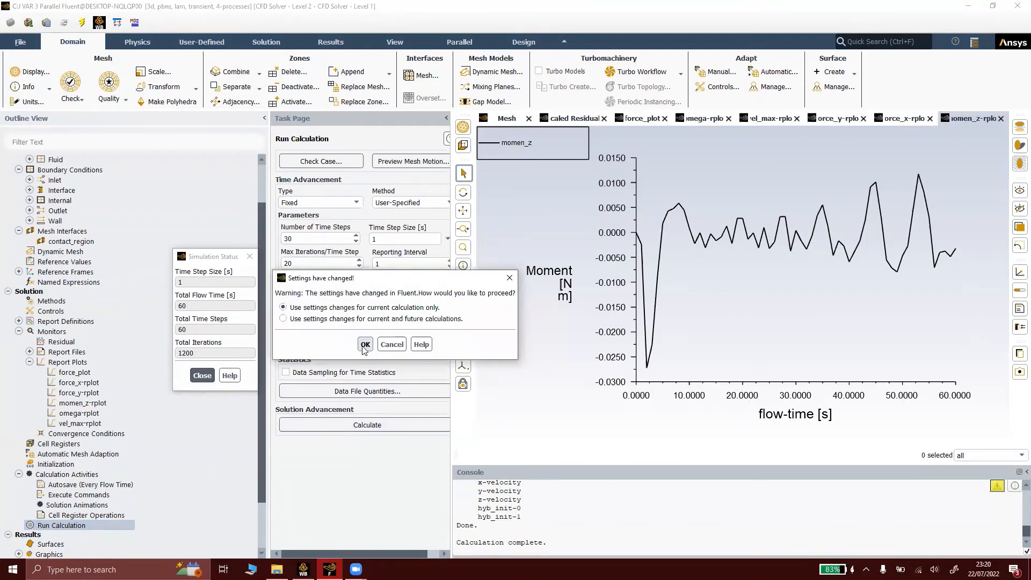
pyautogui.click(365, 346)
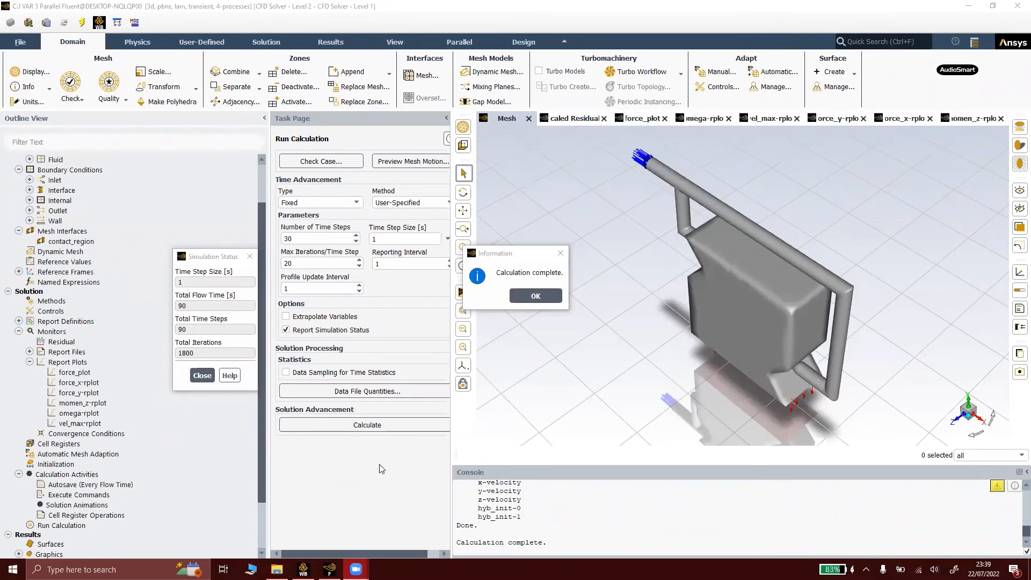
# Dismiss the completion notice and examine the momen_z, force_x, force_y, vel_max and omega report plots for the extended run
pyautogui.click(536, 296)
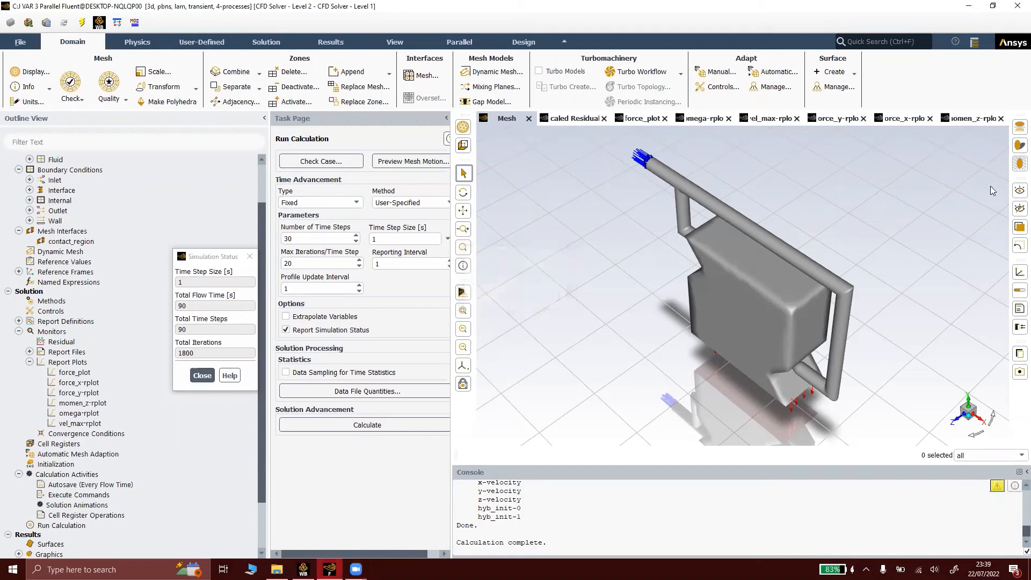
pyautogui.click(958, 119)
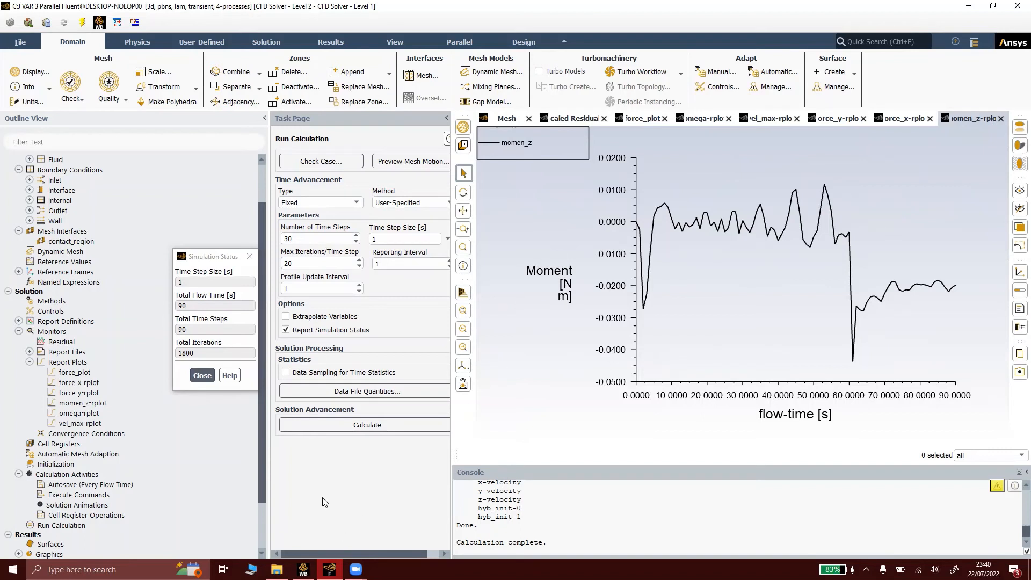
pyautogui.click(905, 119)
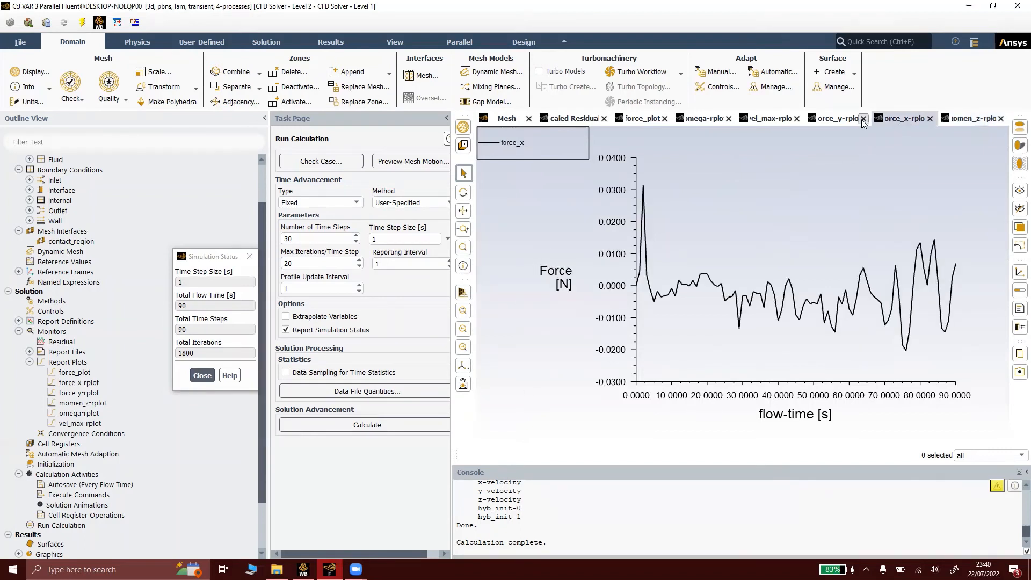
pyautogui.click(841, 119)
pyautogui.click(771, 119)
pyautogui.click(690, 119)
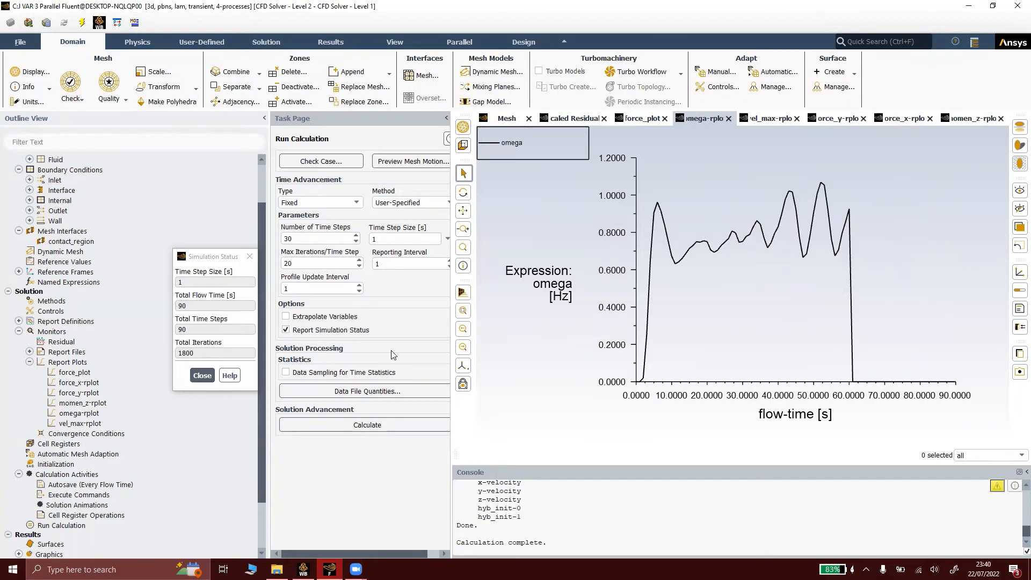
# Quit Fluent, locate report-file-0.out in the Workbench project file list, and open its containing folder
pyautogui.click(1015, 8)
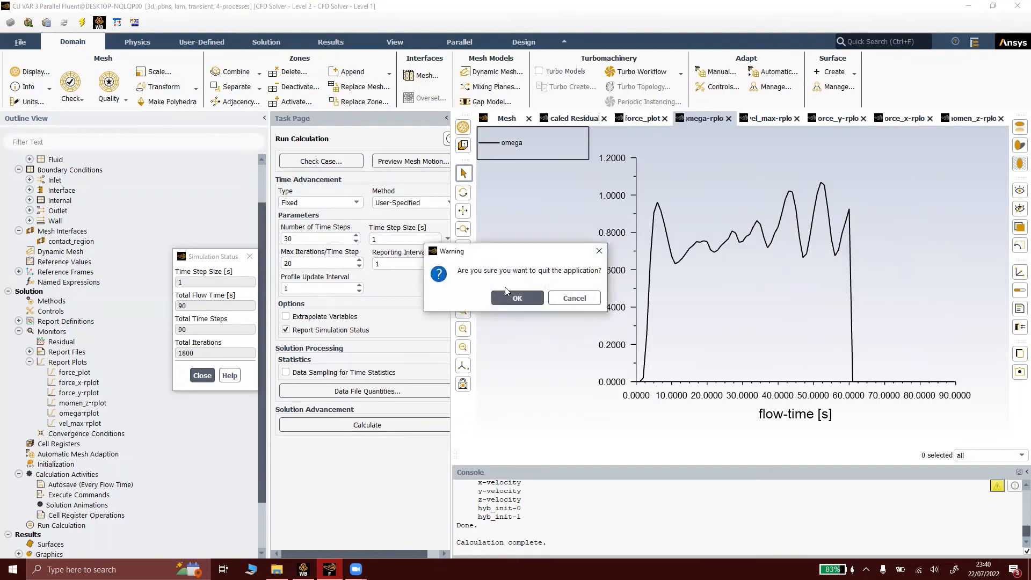
pyautogui.click(509, 298)
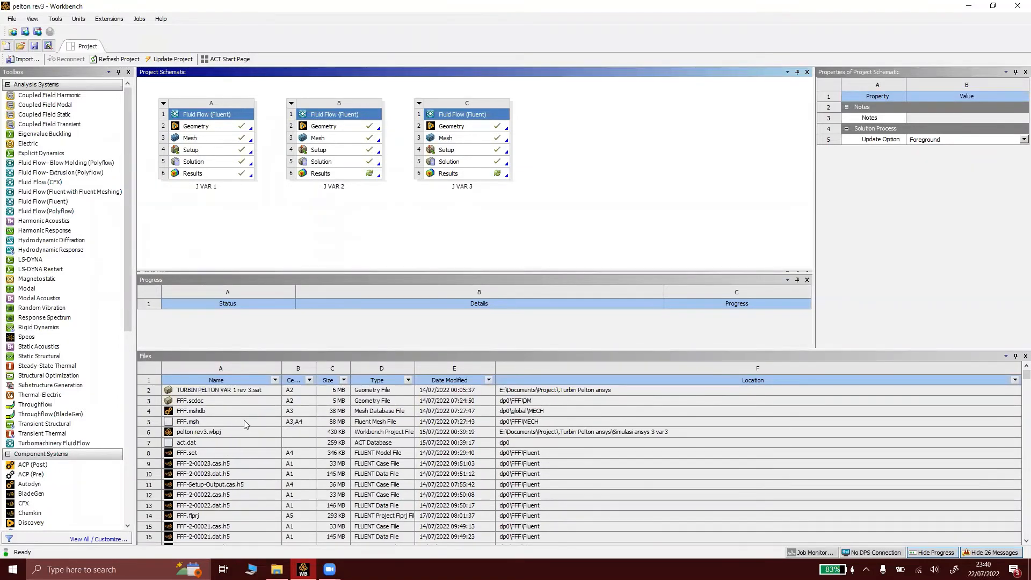
pyautogui.scroll(-1, 239, 430)
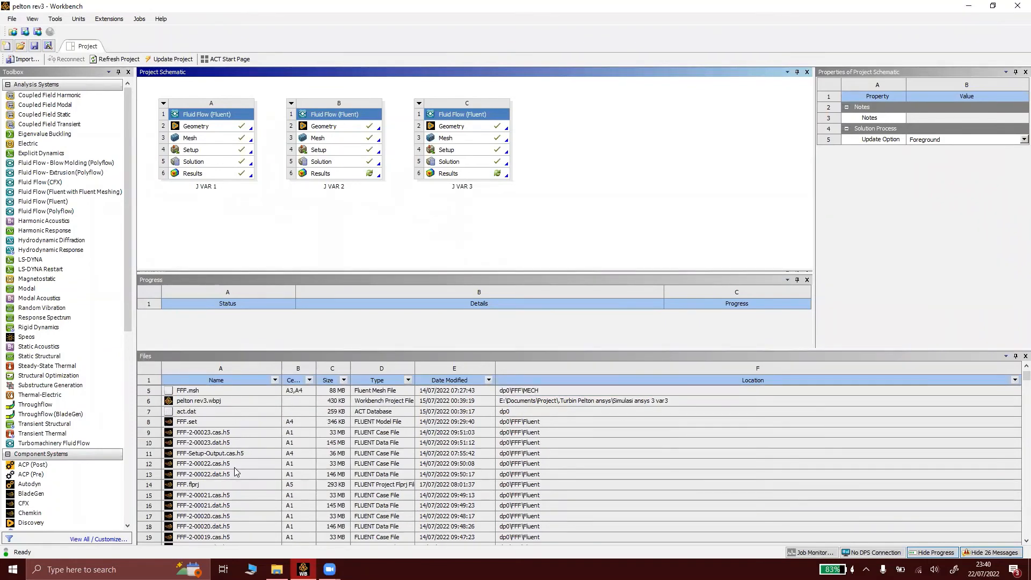
pyautogui.scroll(-4, 234, 467)
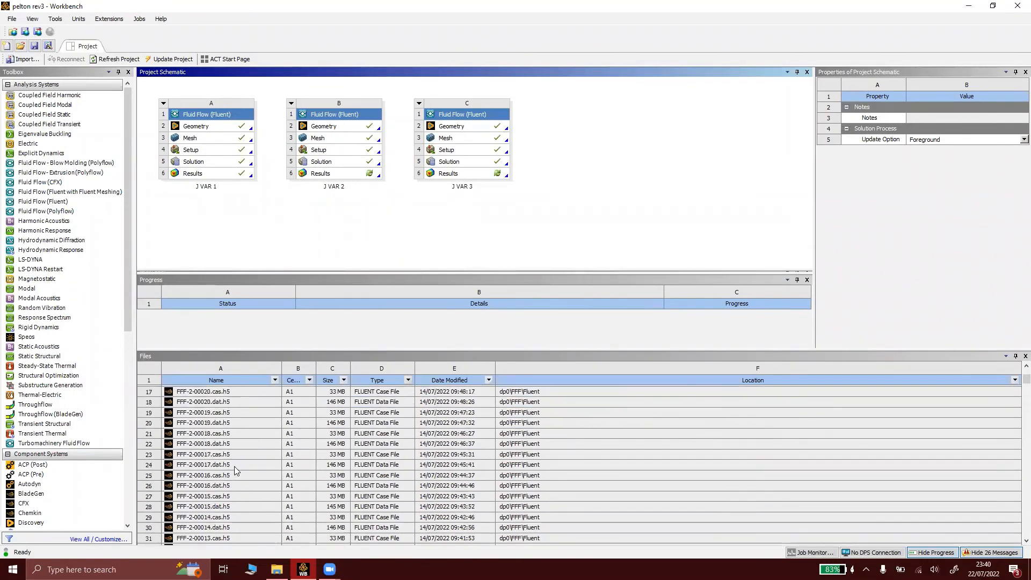
pyautogui.scroll(-17, 234, 466)
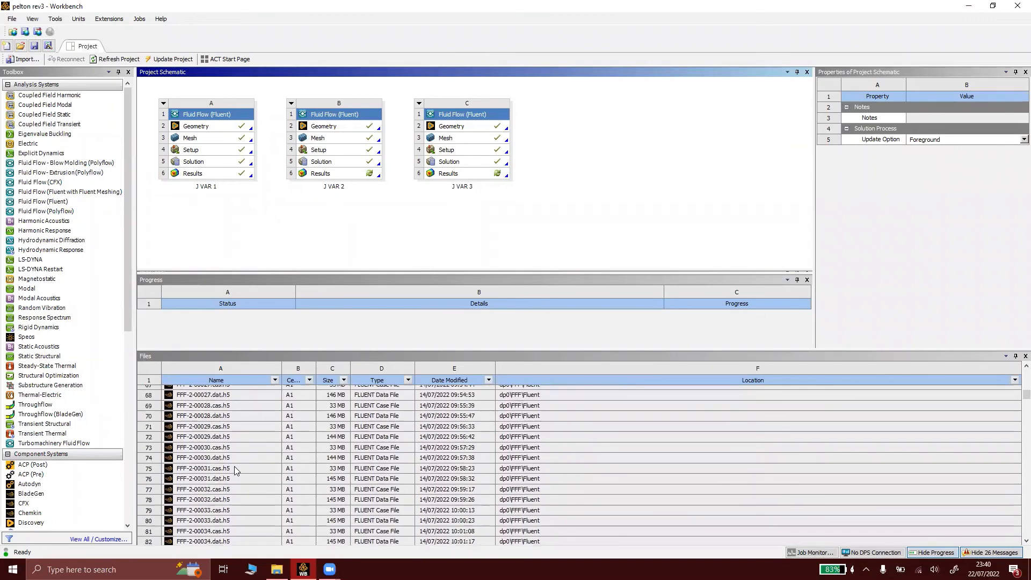
pyautogui.scroll(6, 234, 470)
pyautogui.scroll(-20, 234, 468)
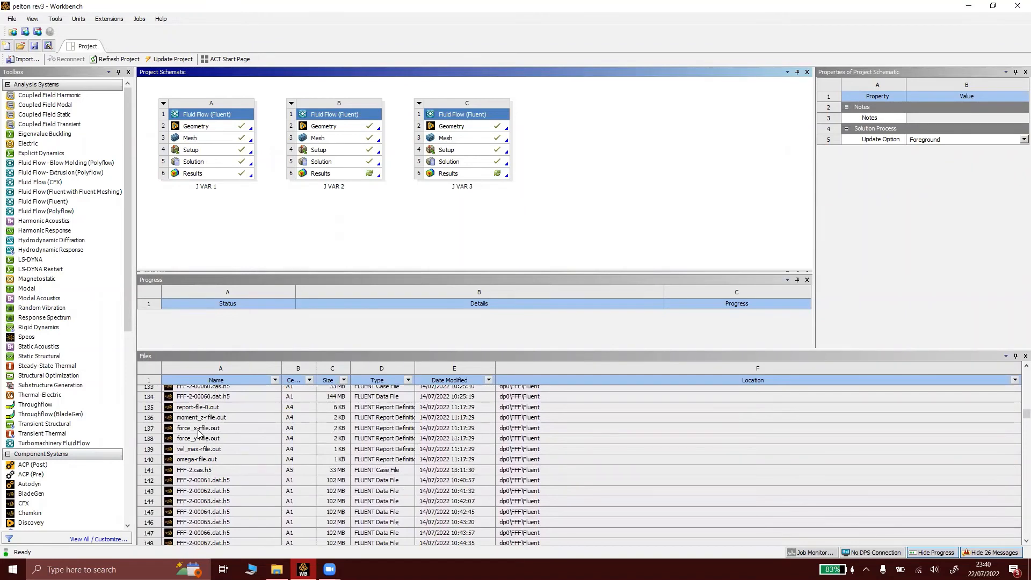
pyautogui.click(197, 409)
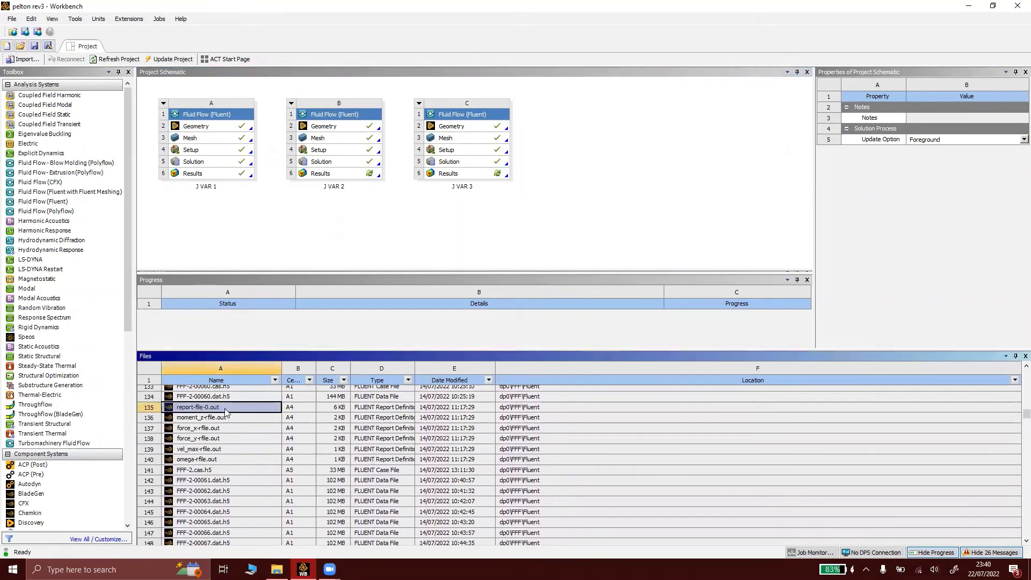
pyautogui.rightClick(225, 411)
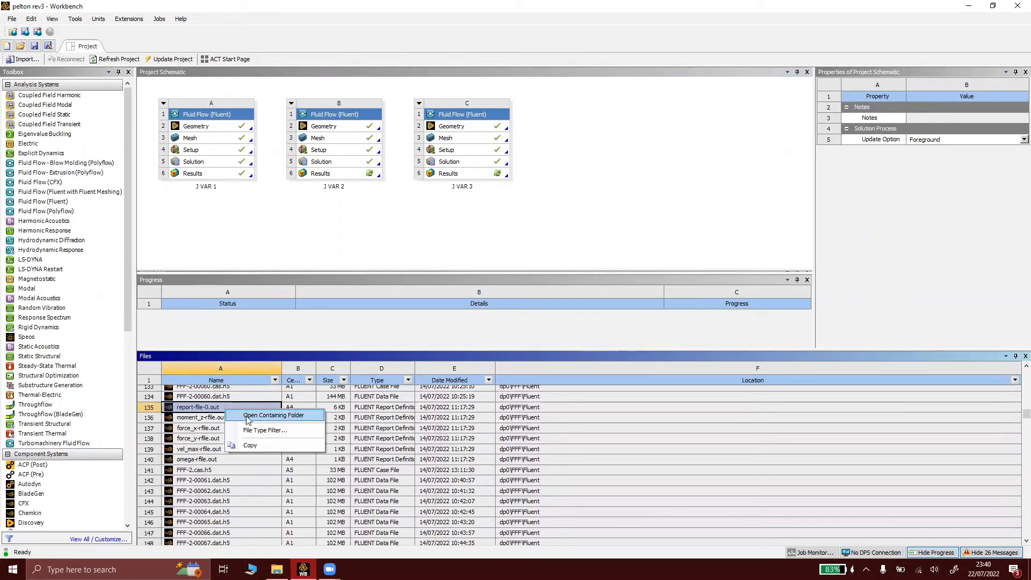
pyautogui.click(247, 416)
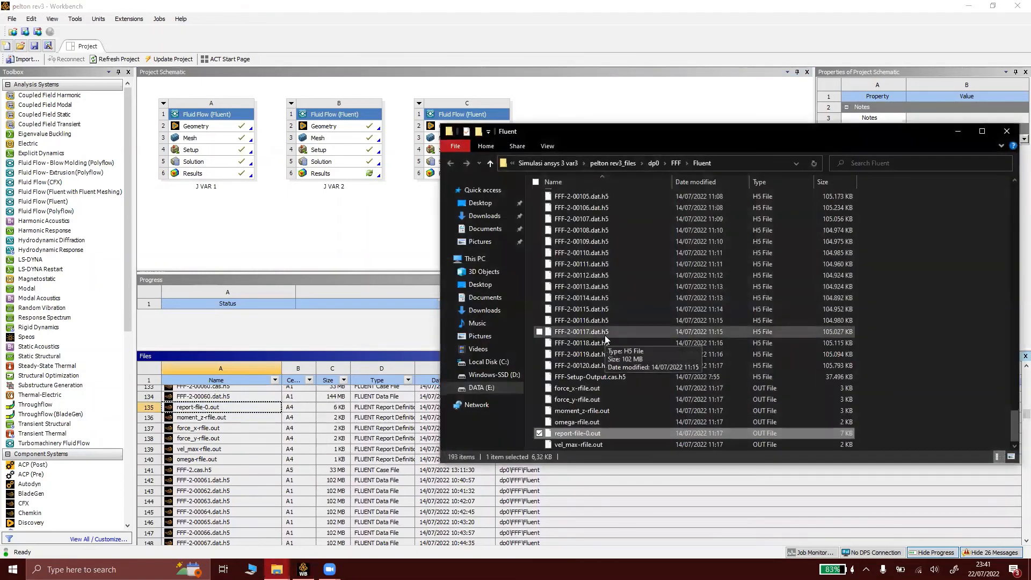
# Open report-file-0.out in Notepad without making it the default app, review the recorded data, then close the file and minimize its folder
pyautogui.rightClick(582, 437)
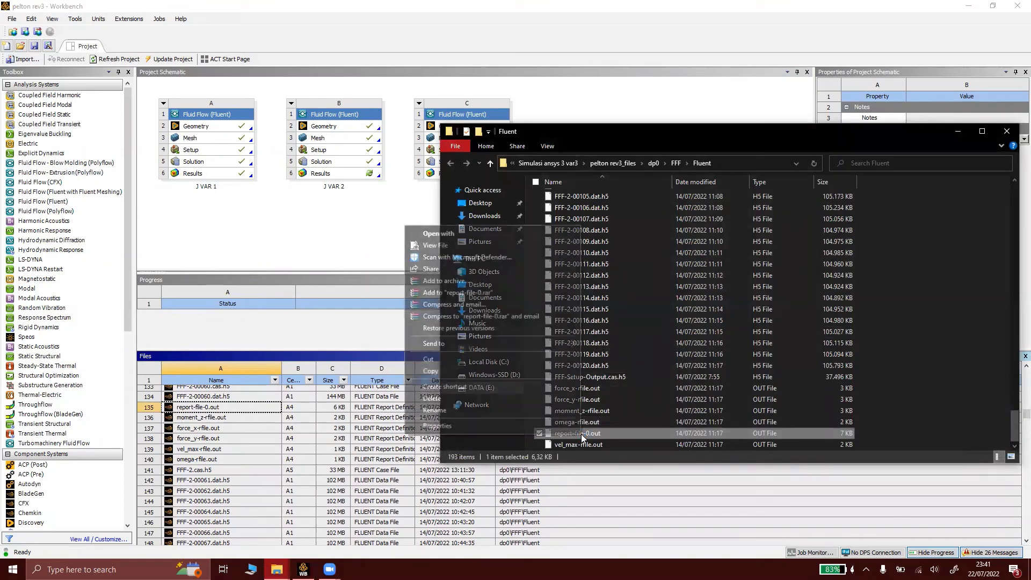
pyautogui.click(474, 236)
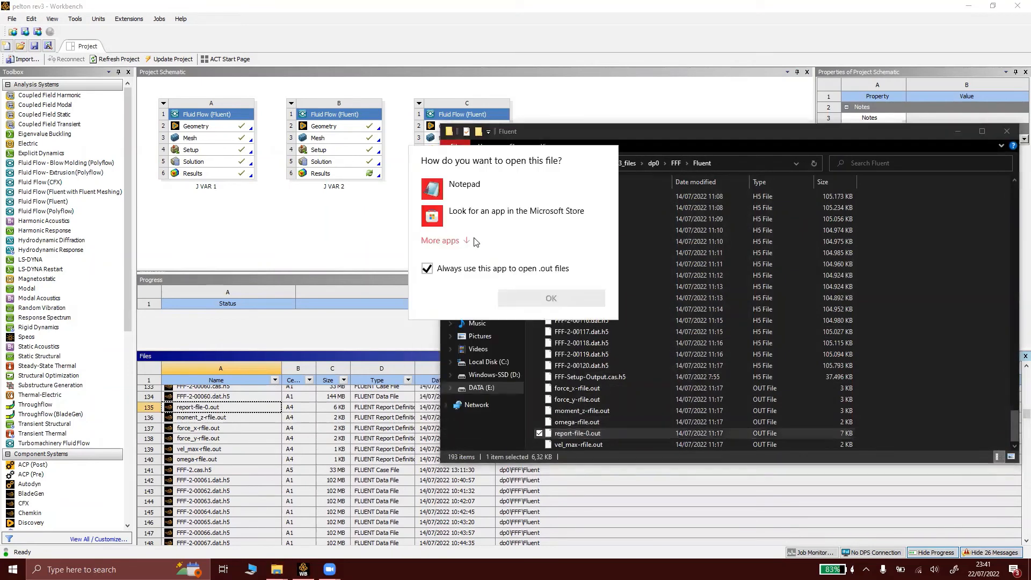
pyautogui.click(428, 269)
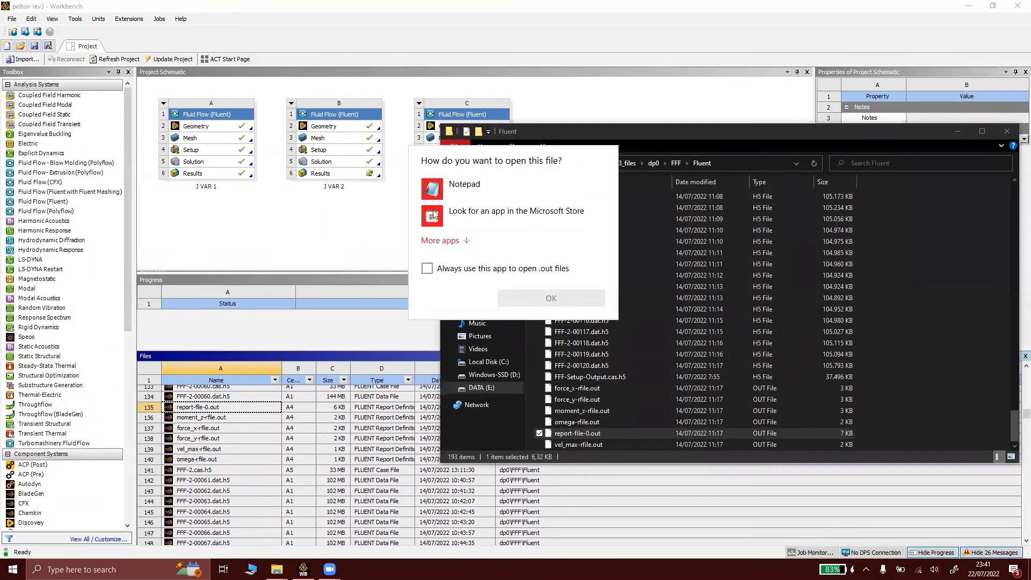
pyautogui.click(441, 192)
pyautogui.click(537, 299)
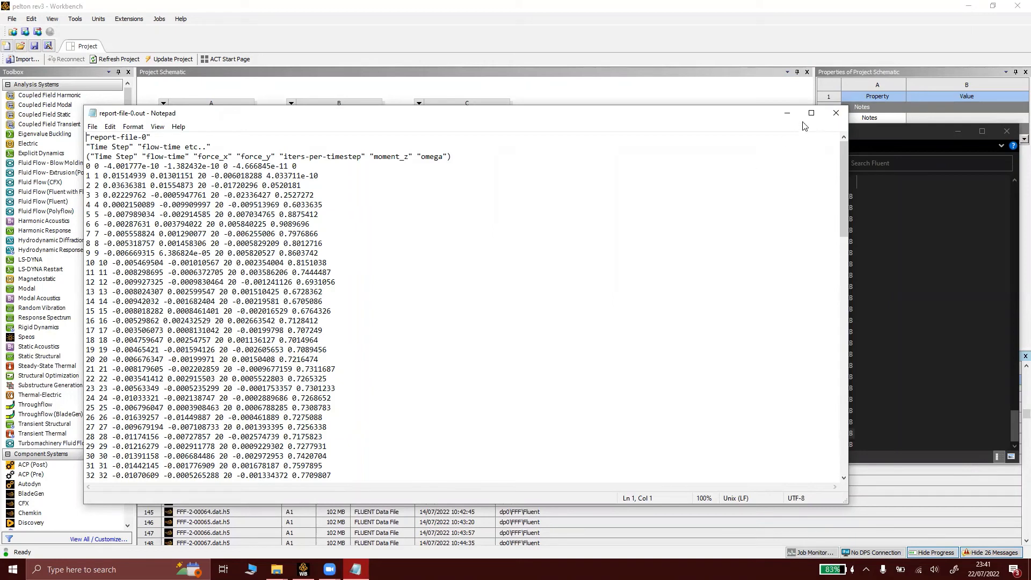
pyautogui.click(836, 113)
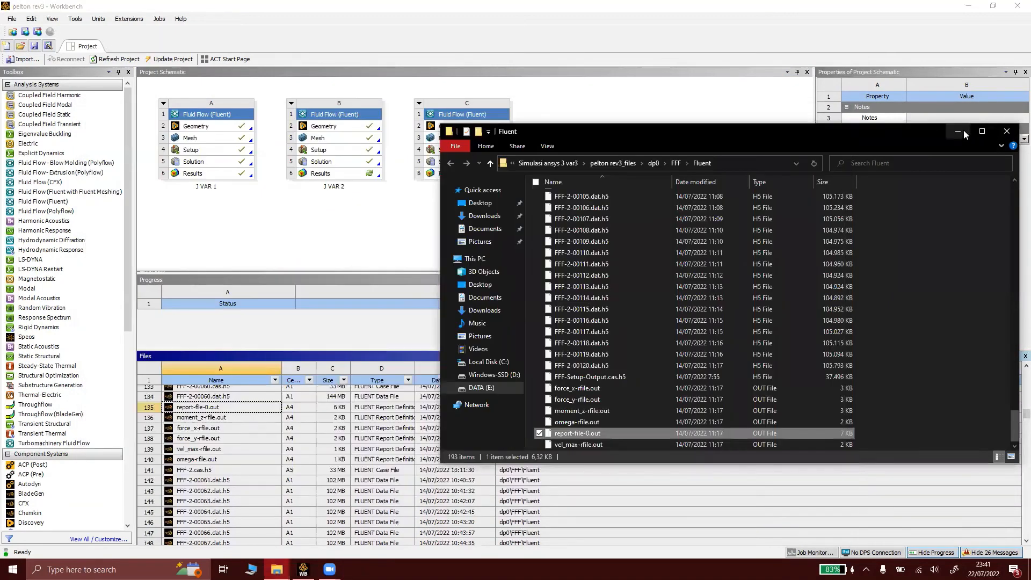
pyautogui.click(958, 132)
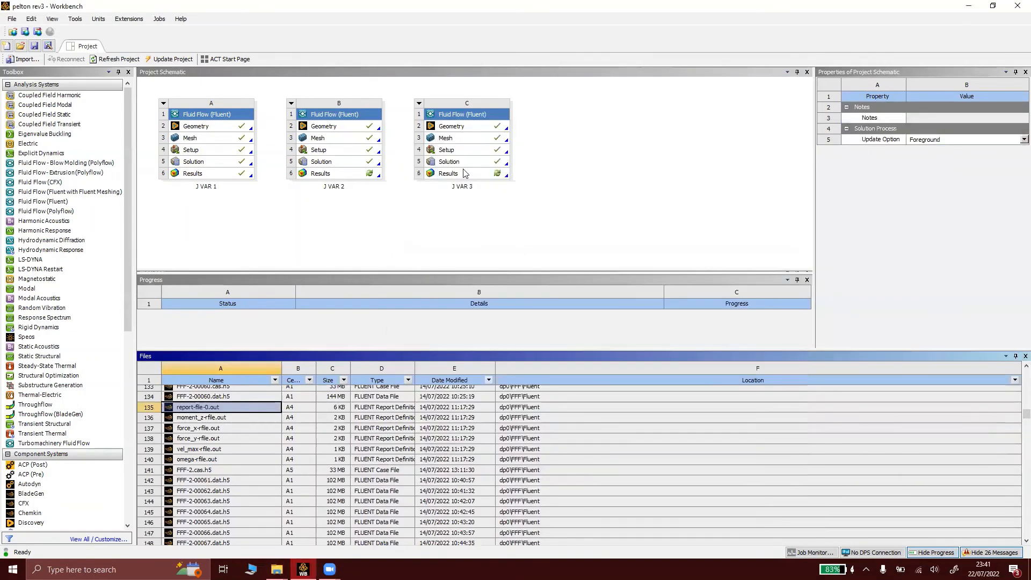
# Open the J VAR 3 Results in CFD-Post and orient the model to look along the Z axis
pyautogui.rightClick(464, 178)
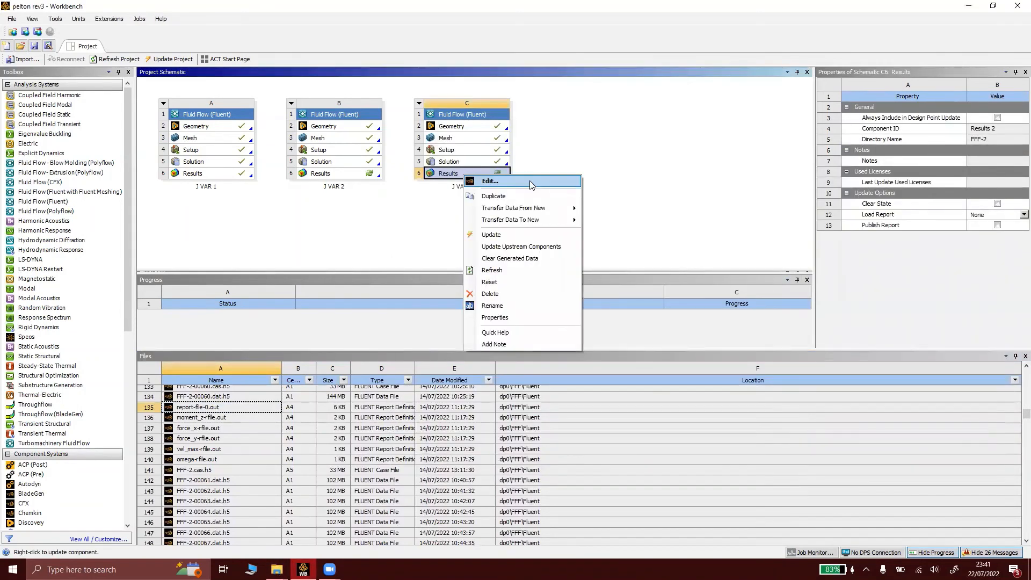
pyautogui.click(530, 186)
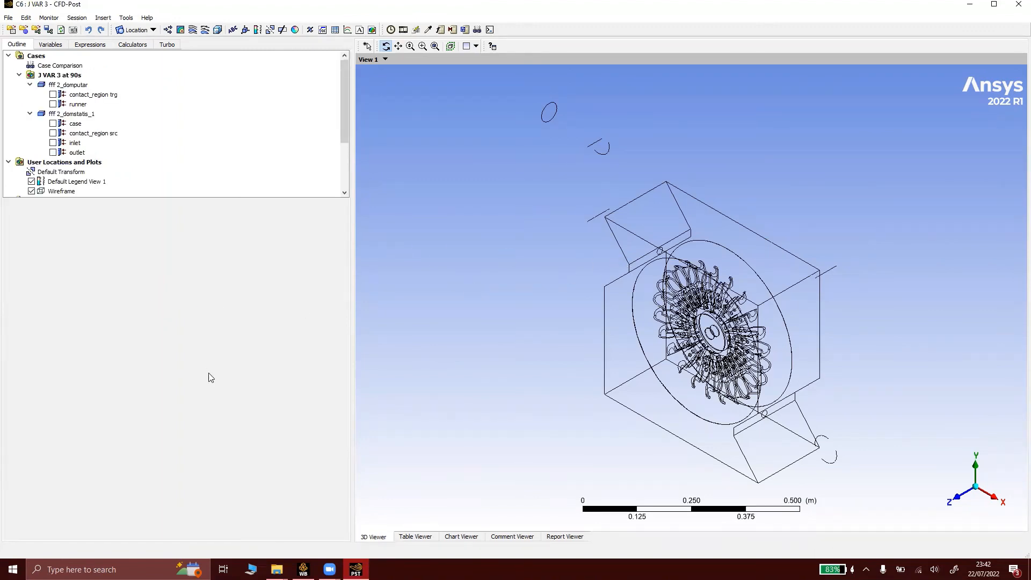
pyautogui.click(961, 500)
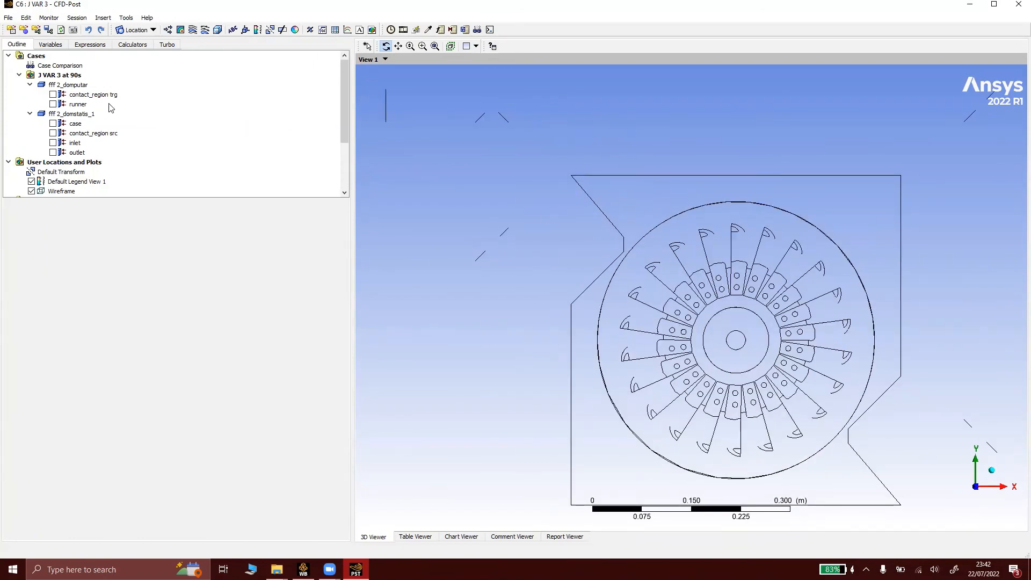
# Insert an XY Plane slice at Z 0.0 m through all domains and show the runner surface
pyautogui.click(154, 31)
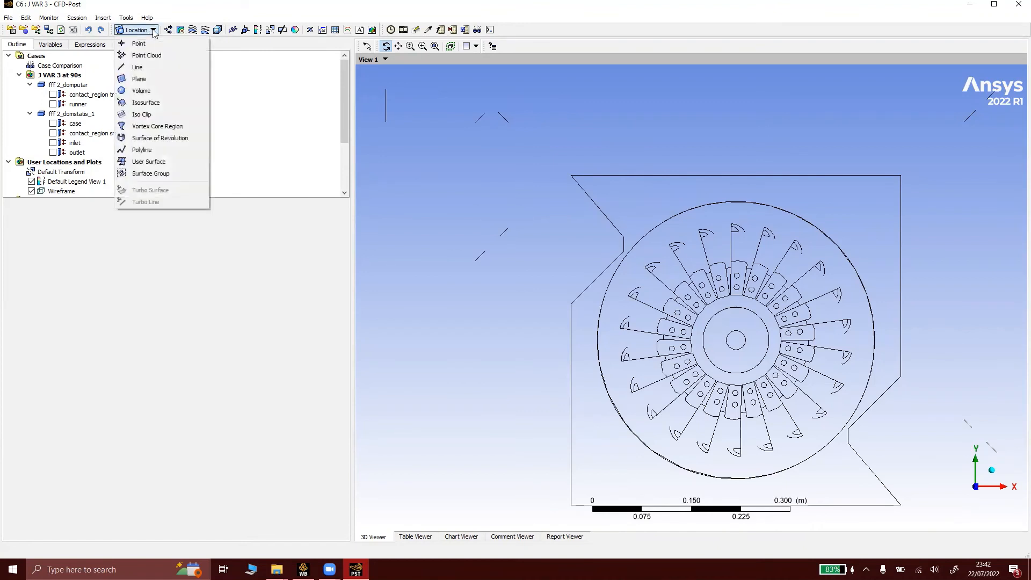
pyautogui.click(145, 80)
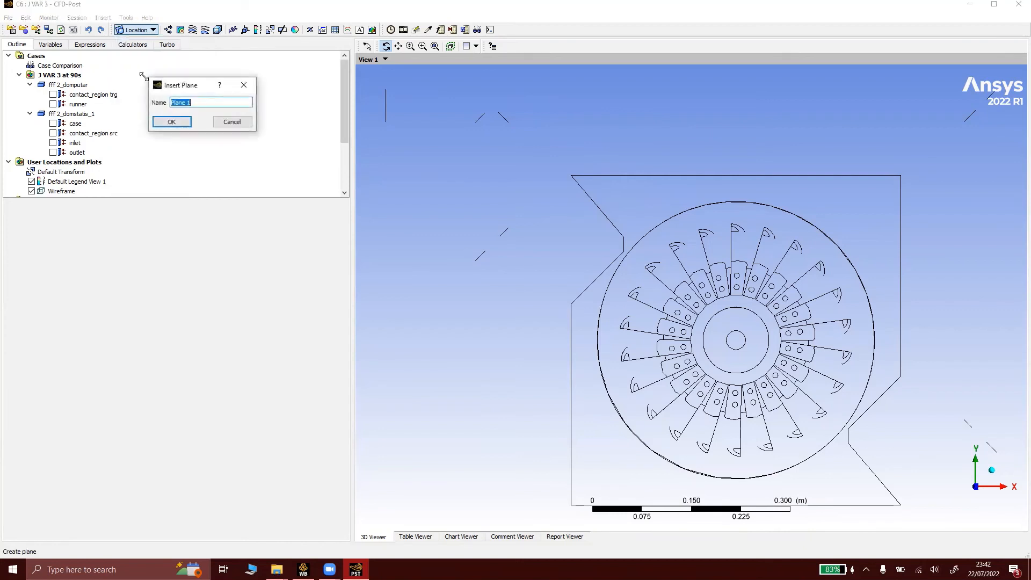
pyautogui.click(172, 123)
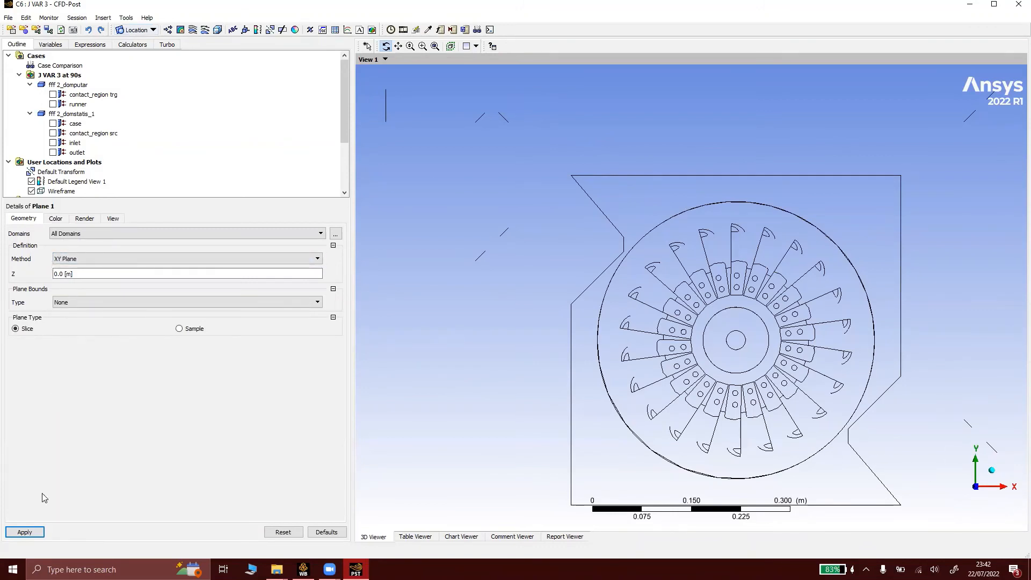
pyautogui.click(28, 532)
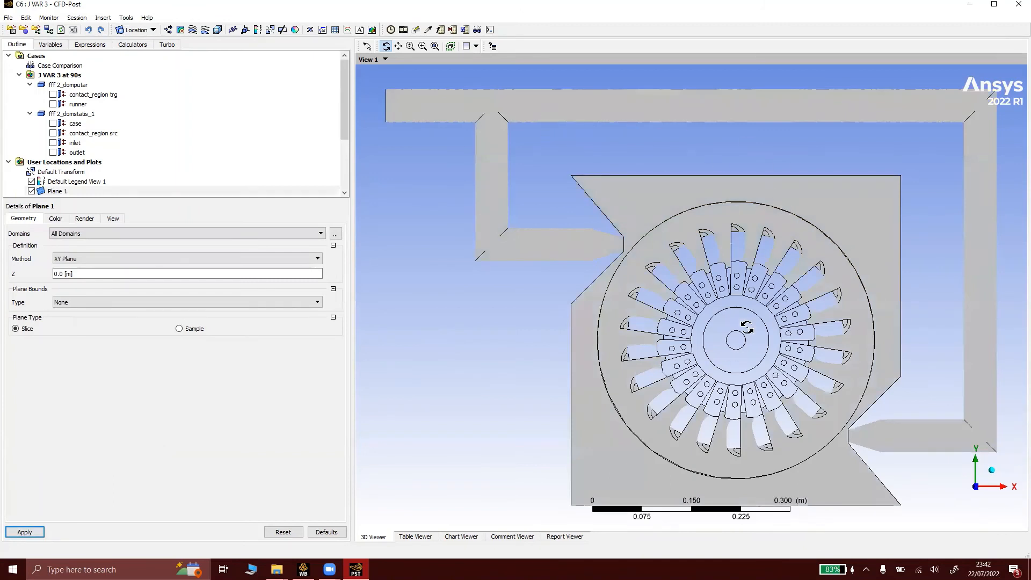
pyautogui.click(53, 104)
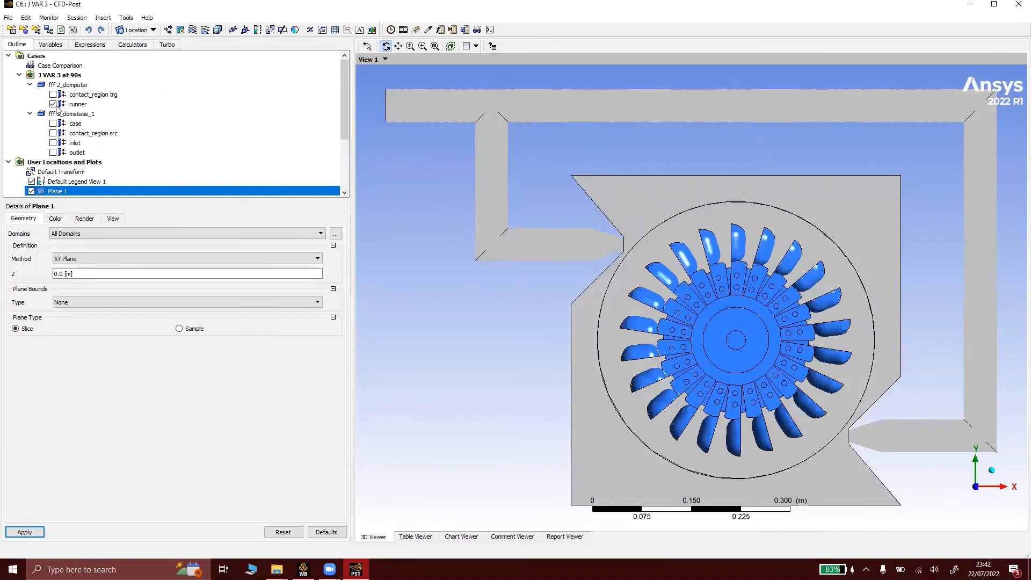
# Insert a Velocity contour on the case location for all domains, with Global range and 11 contours
pyautogui.scroll(-3, 136, 142)
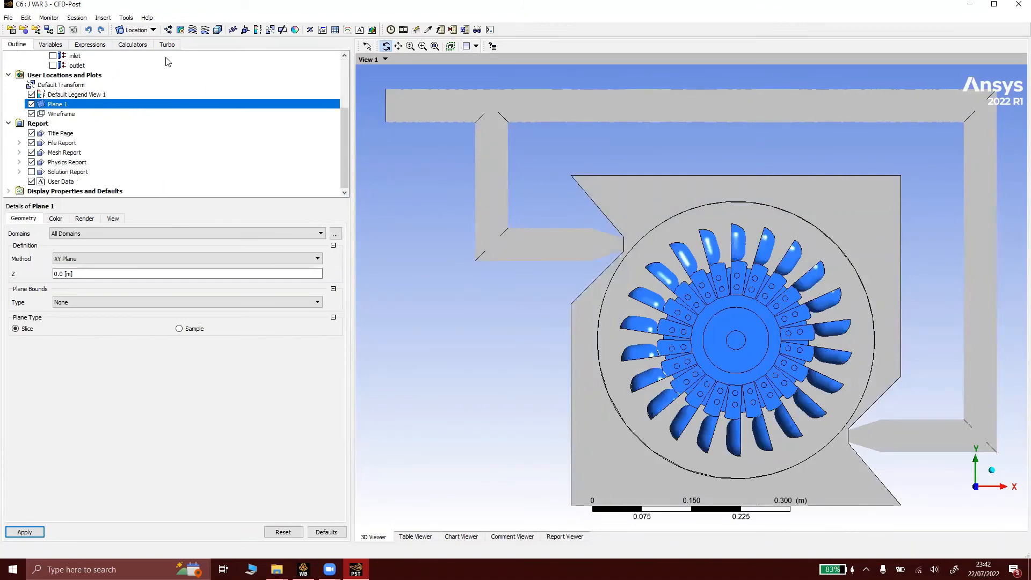
pyautogui.click(181, 31)
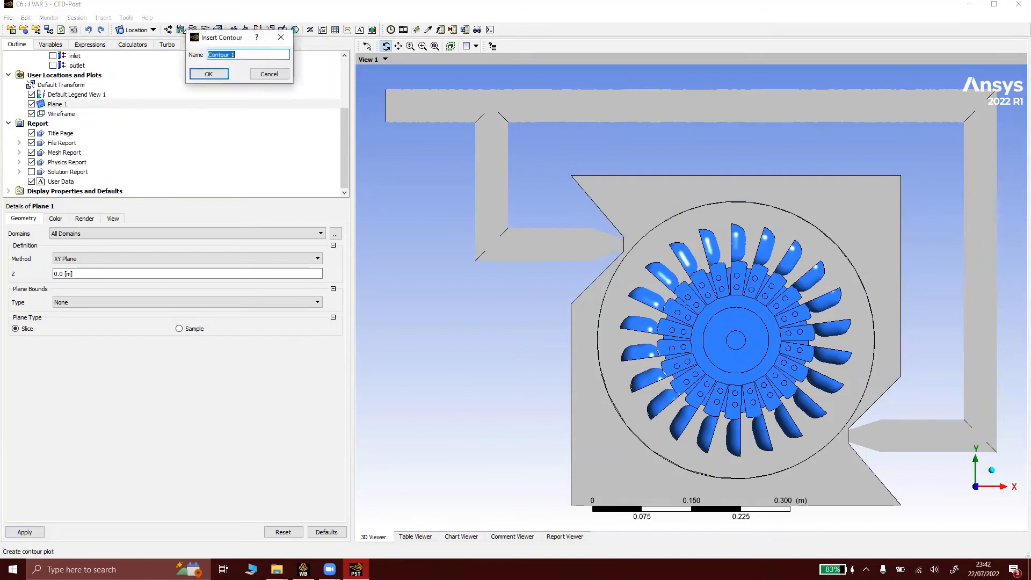
pyautogui.click(209, 74)
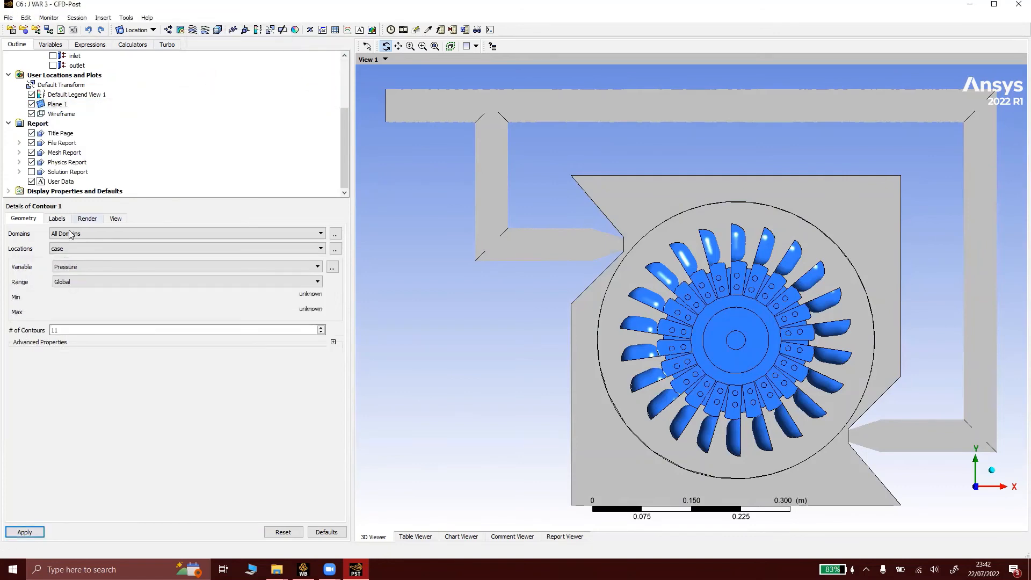
pyautogui.click(70, 266)
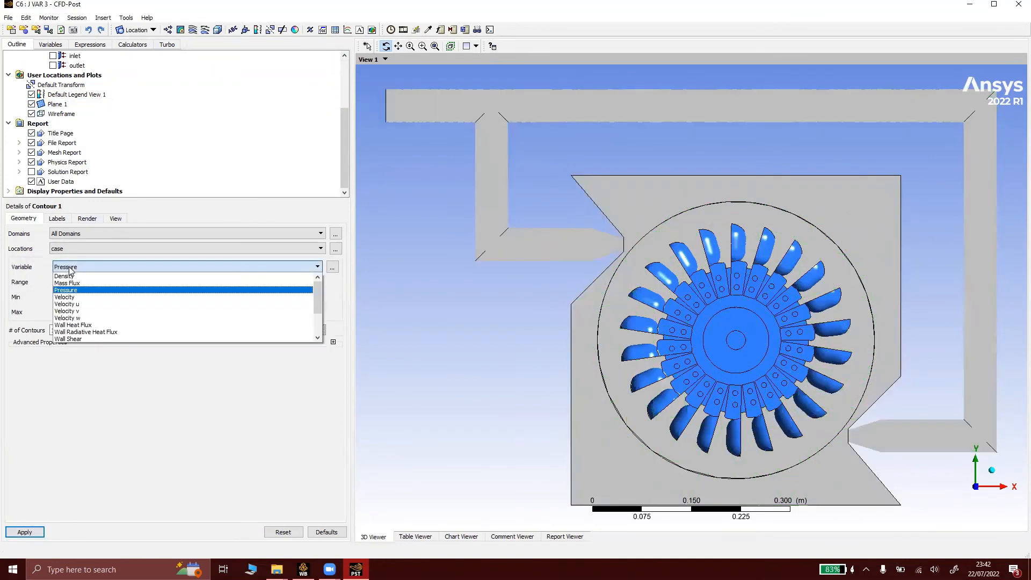
pyautogui.click(75, 298)
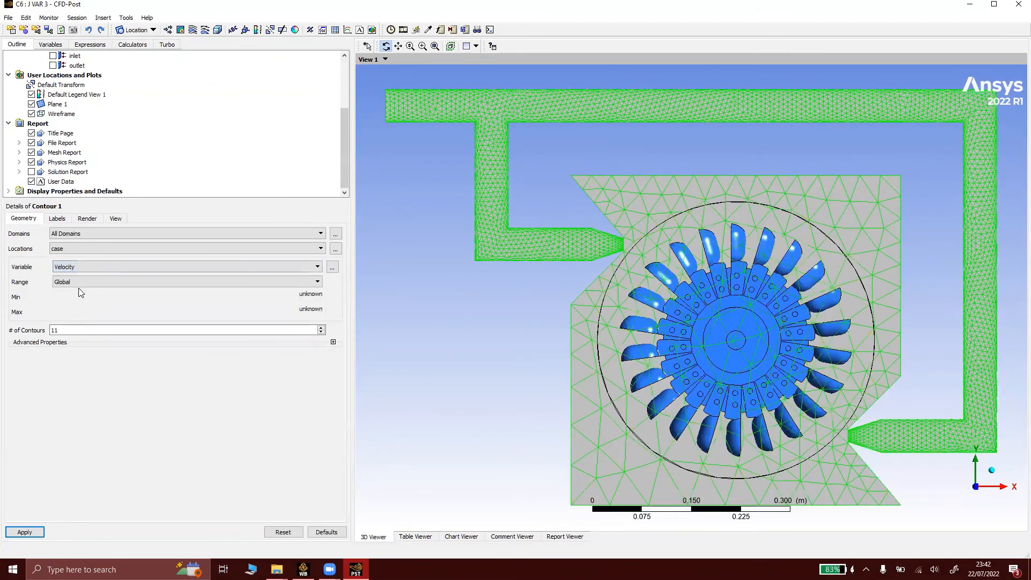
pyautogui.click(78, 332)
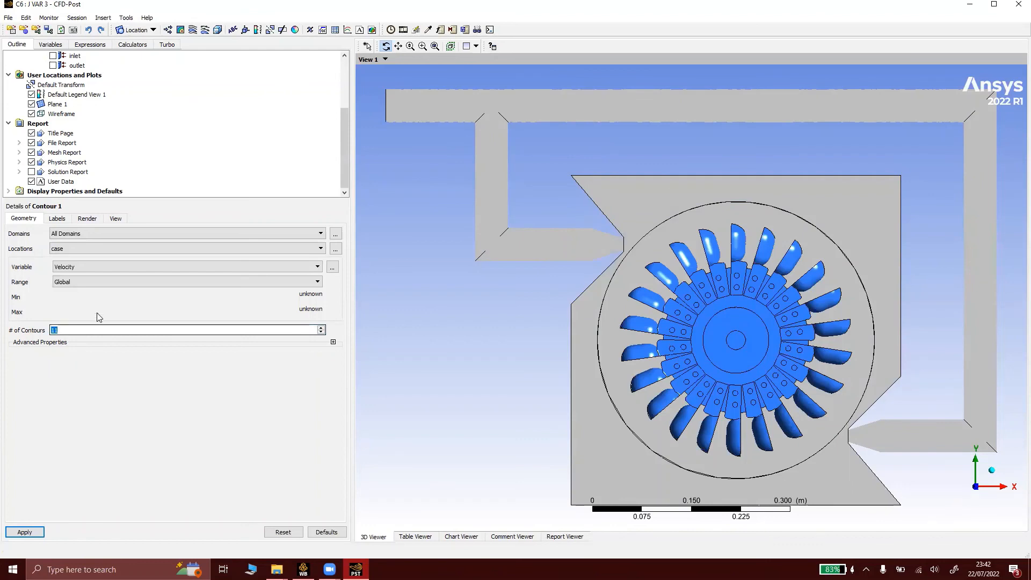
pyautogui.click(28, 532)
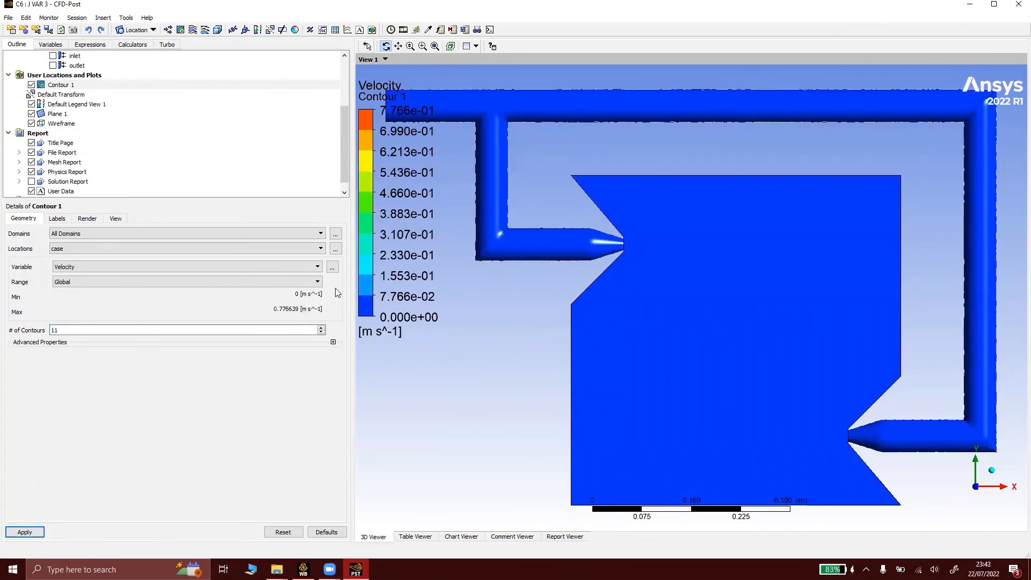
# Change the location of Contour 1 to Plane 1, apply it, and inspect the velocity distribution around the runner
pyautogui.click(76, 235)
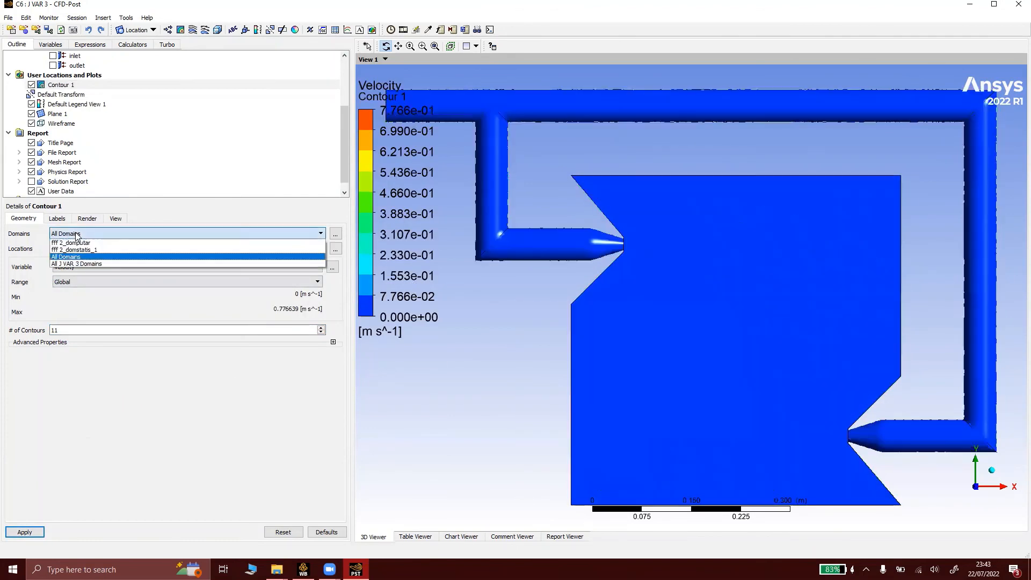
pyautogui.click(76, 235)
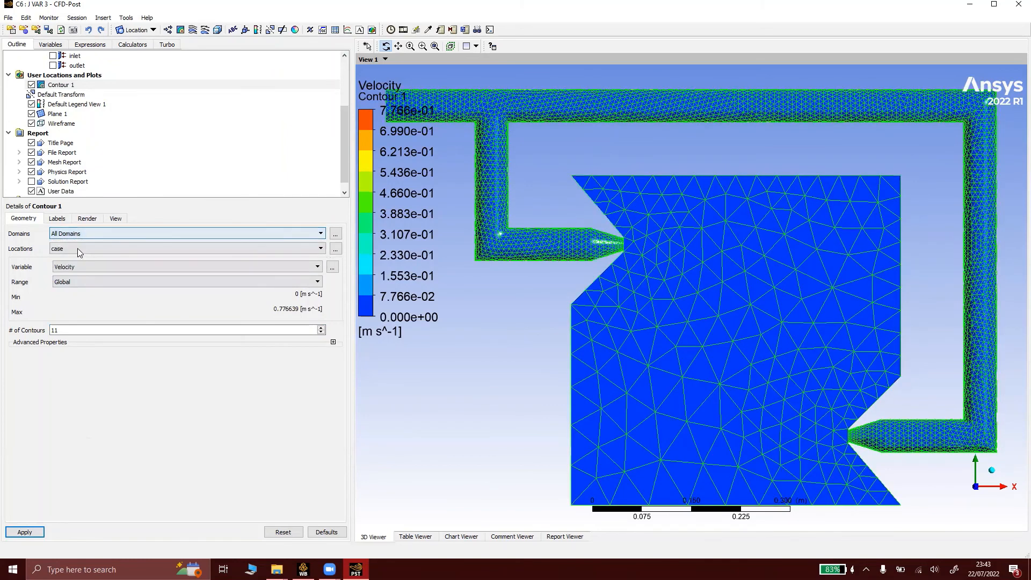
pyautogui.click(78, 248)
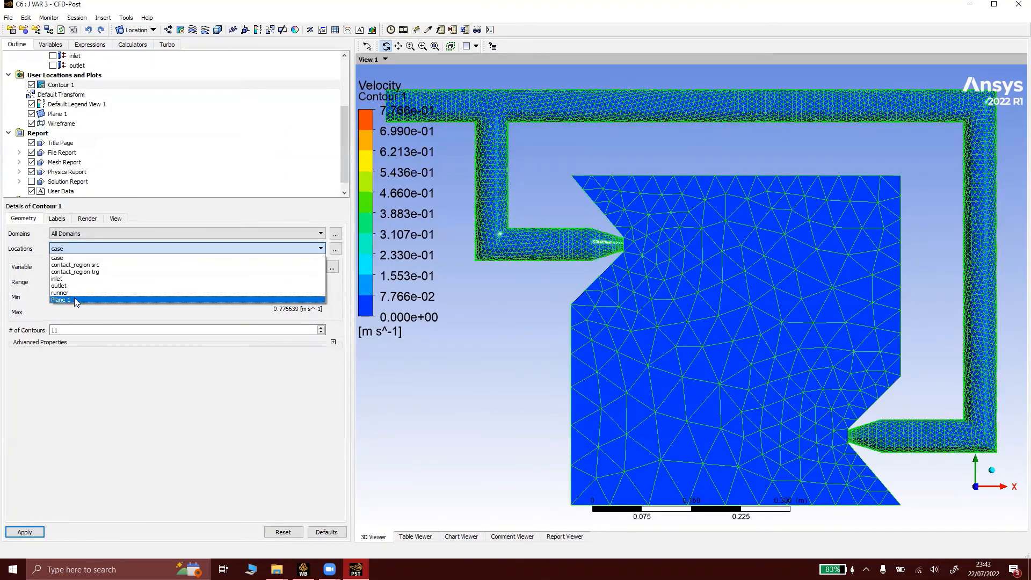
pyautogui.click(74, 299)
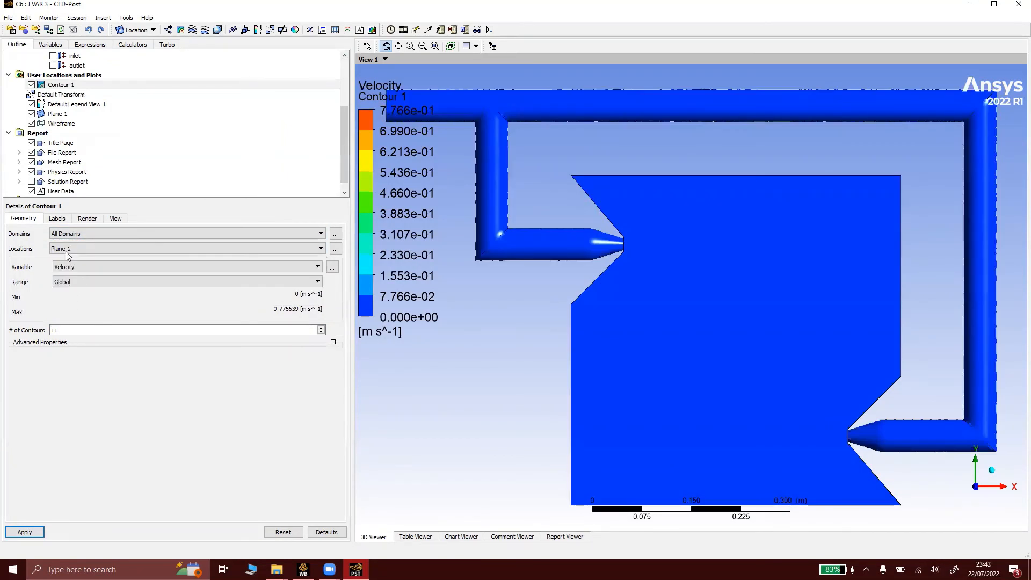
pyautogui.click(28, 531)
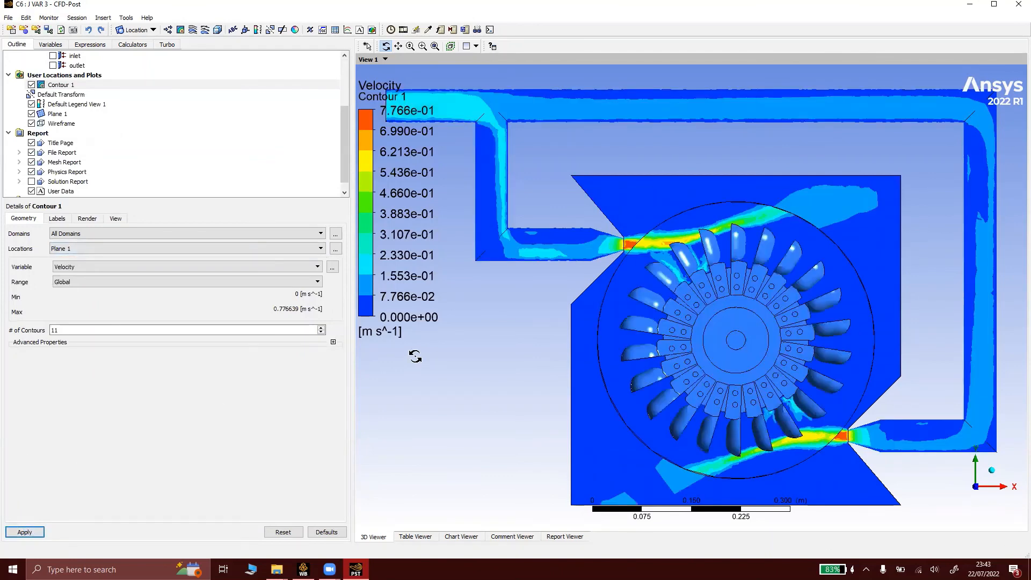
pyautogui.moveTo(720, 202); pyautogui.dragTo(722, 206)
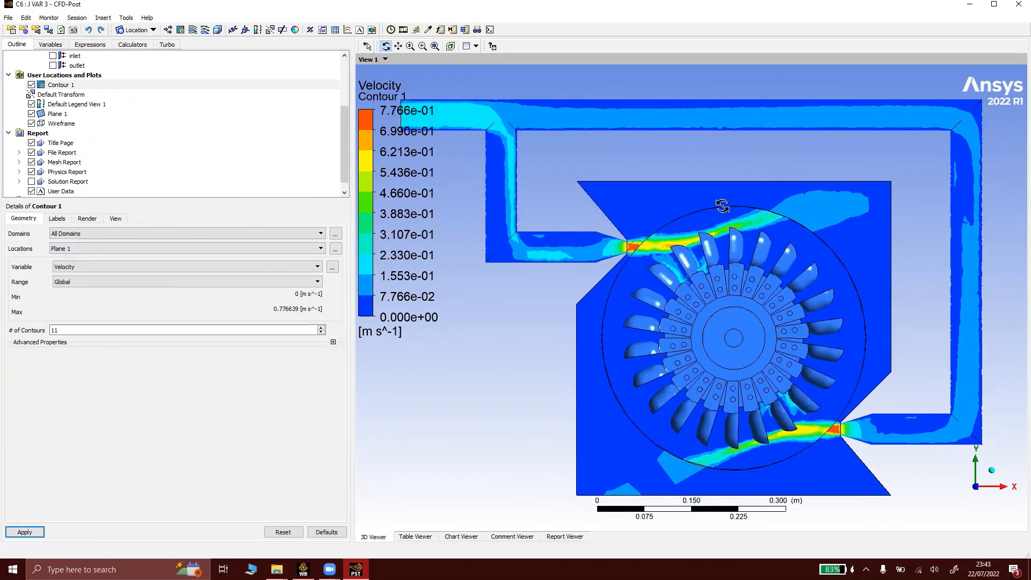
pyautogui.scroll(-4, 721, 205)
pyautogui.scroll(1, 447, 255)
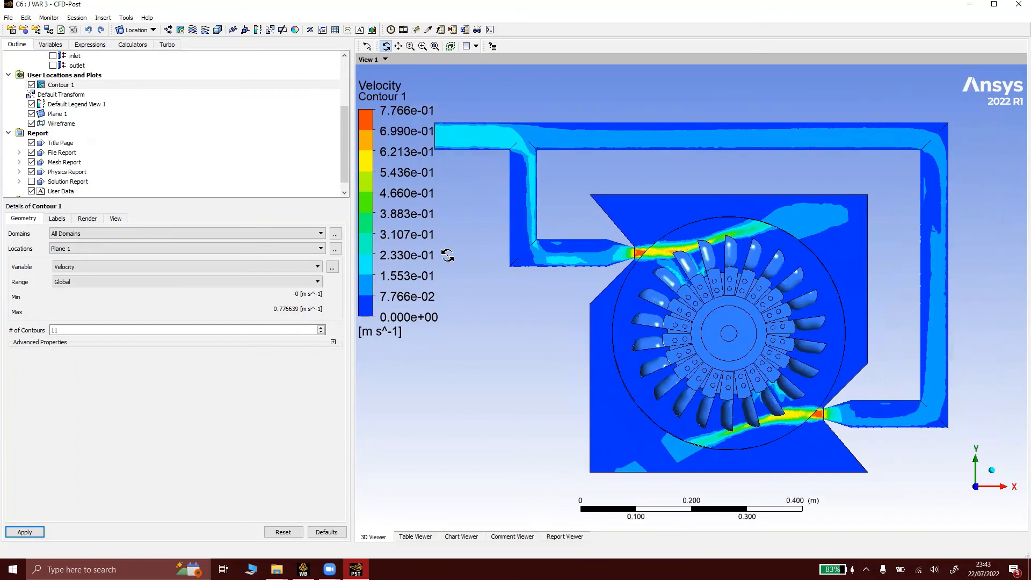
pyautogui.scroll(-1, 502, 229)
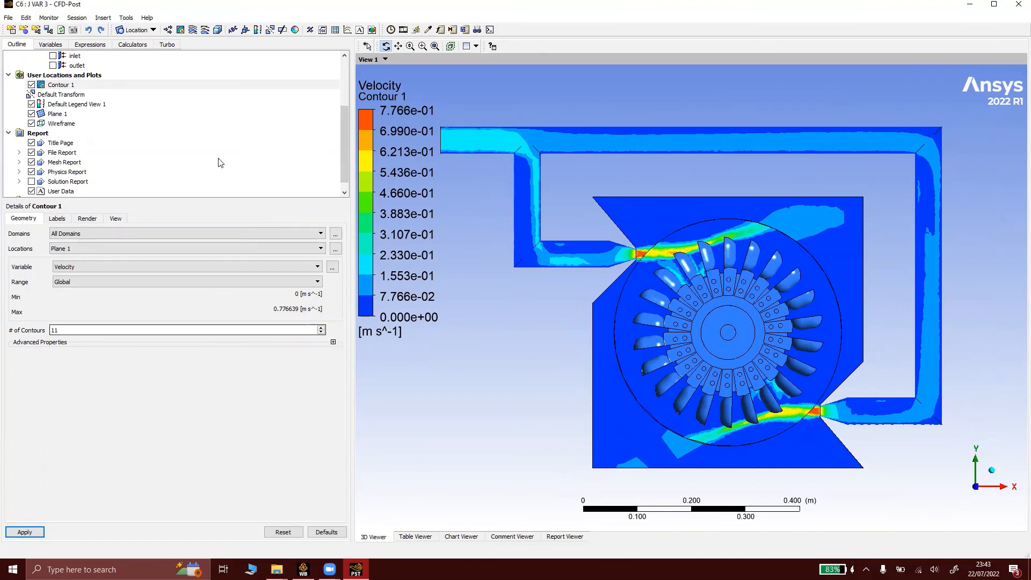
# Insert a Velocity volume rendering for all domains with Global range, and hide Plane 1 and Contour 1
pyautogui.click(217, 31)
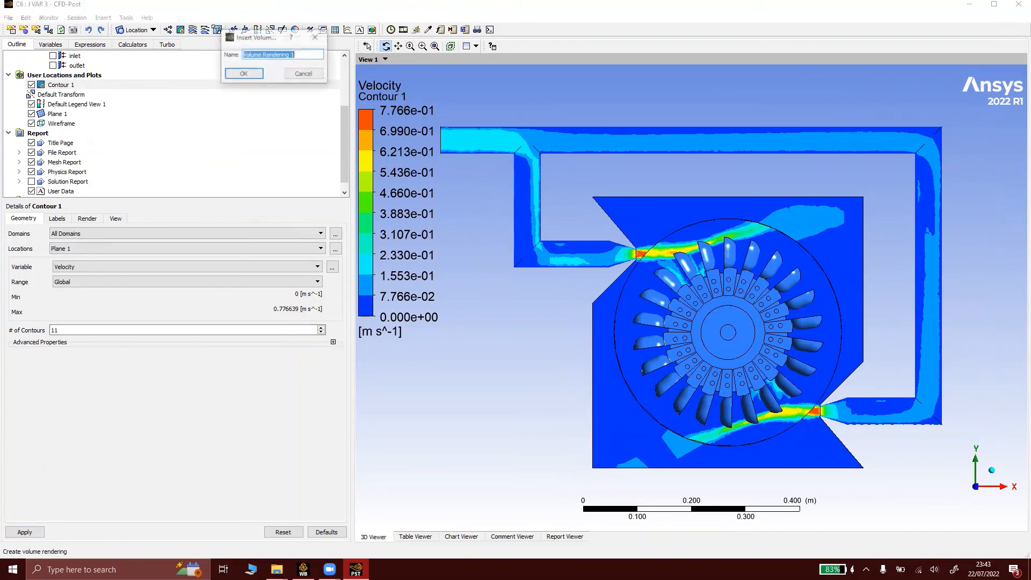
pyautogui.click(245, 73)
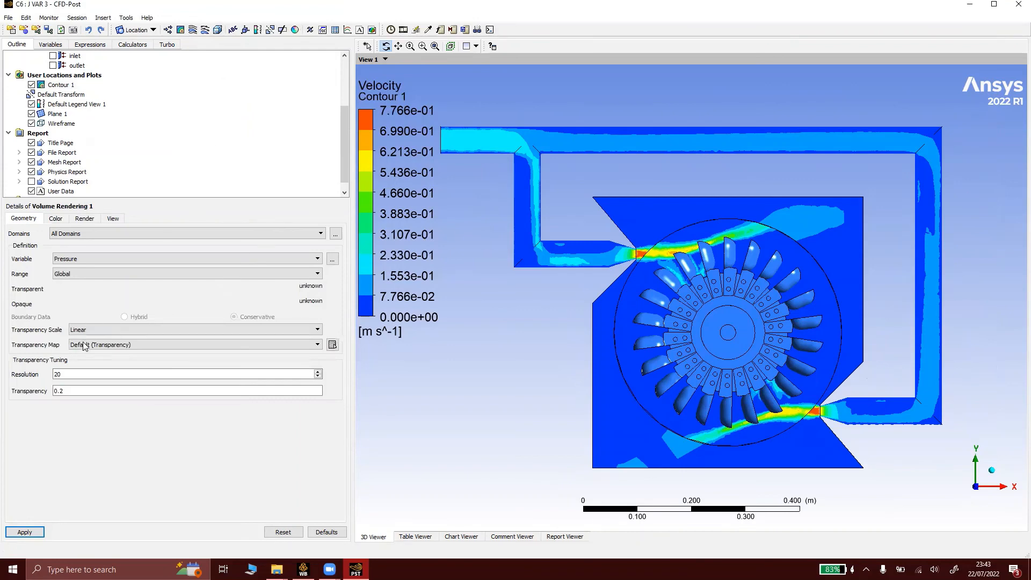
pyautogui.click(76, 260)
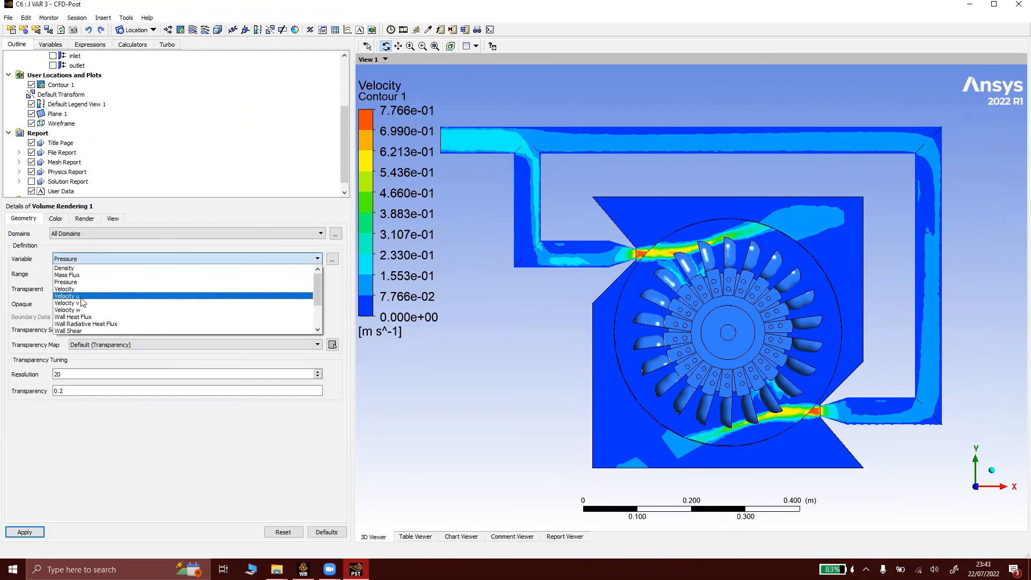
pyautogui.click(82, 289)
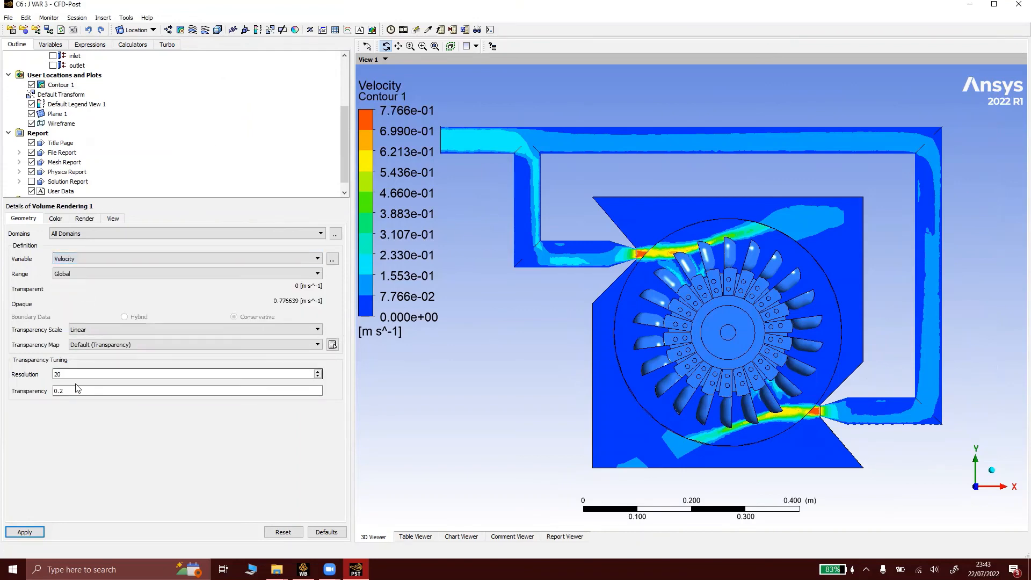
pyautogui.click(29, 533)
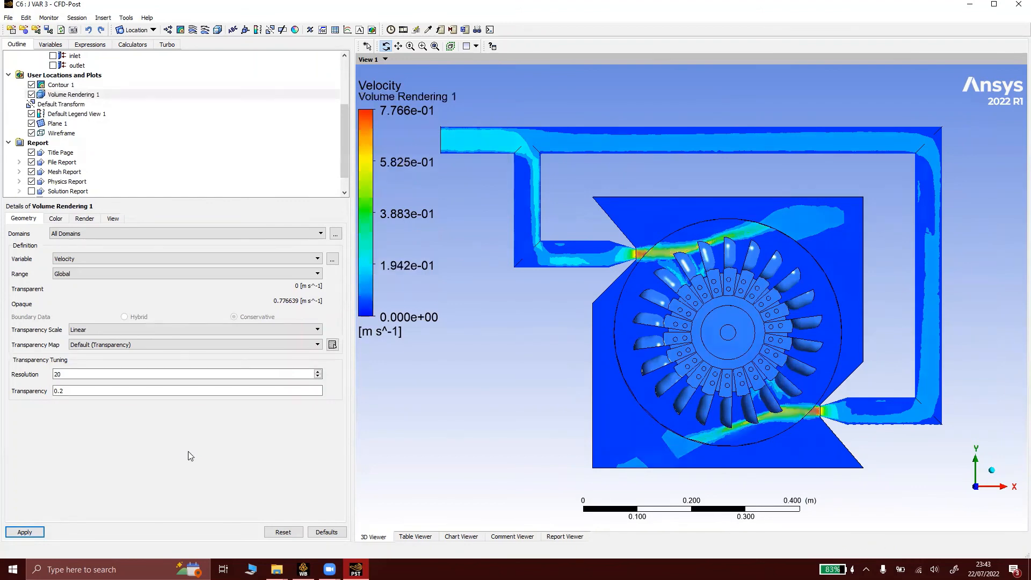
pyautogui.click(31, 123)
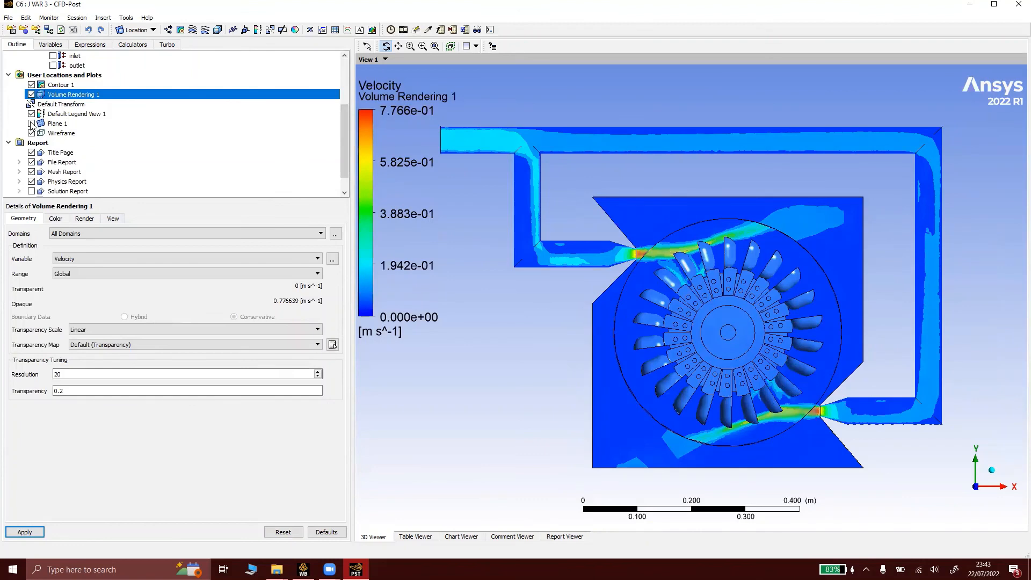
pyautogui.click(31, 85)
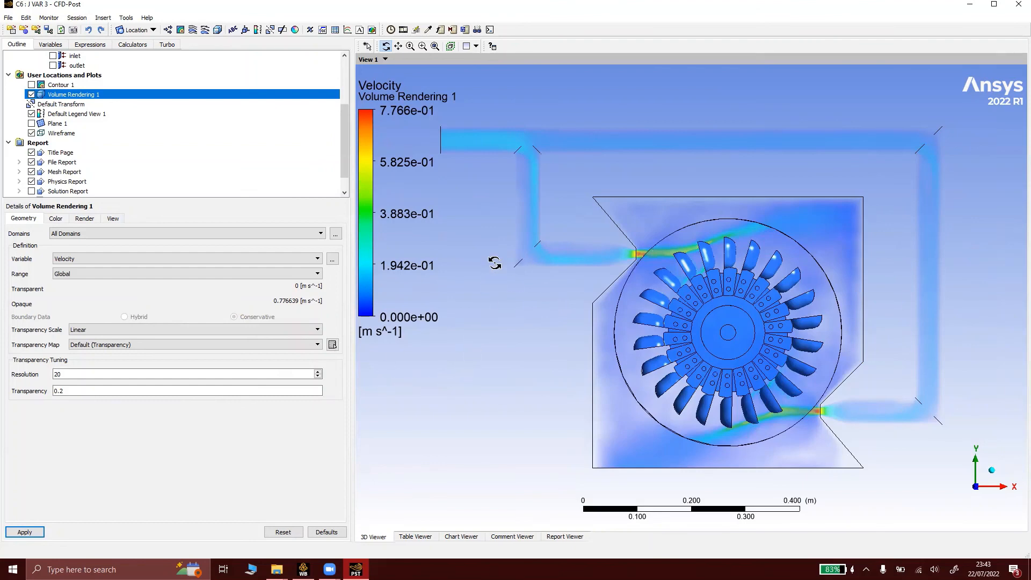
# Load timestep 1 of the J VAR 3 results and close the Timestep Selector
pyautogui.click(391, 30)
pyautogui.scroll(5, 173, 238)
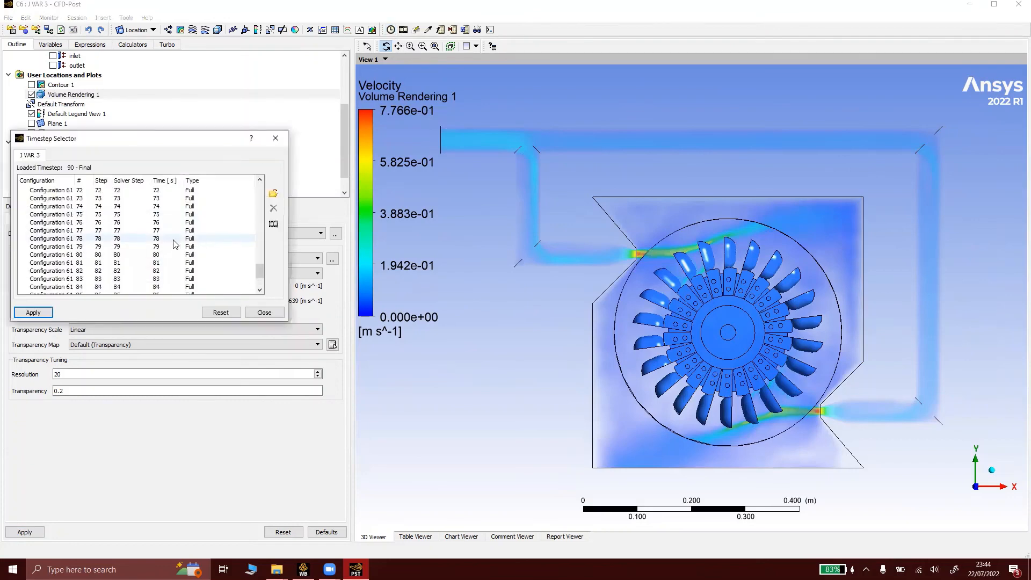
pyautogui.scroll(12, 171, 237)
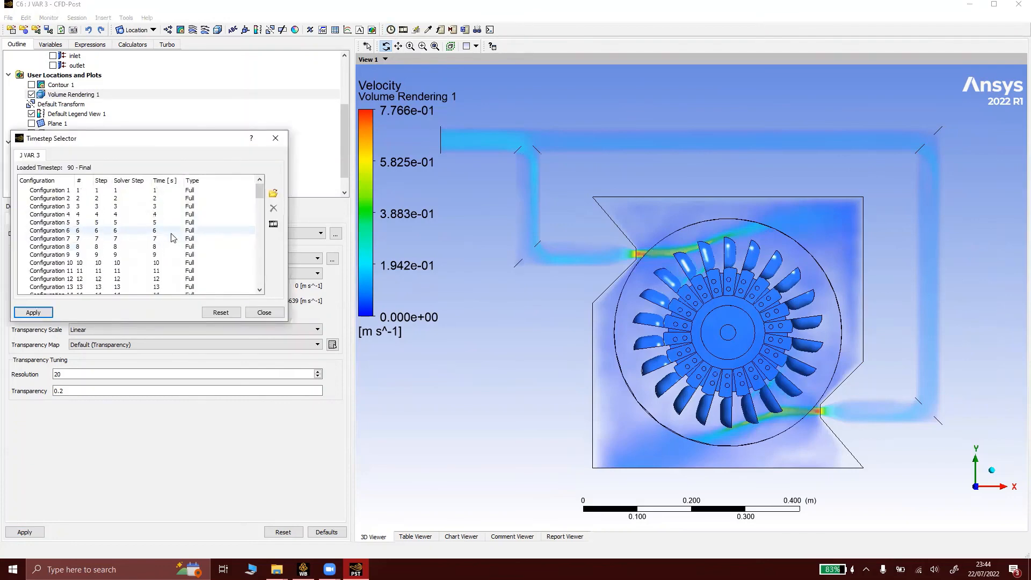
pyautogui.click(48, 190)
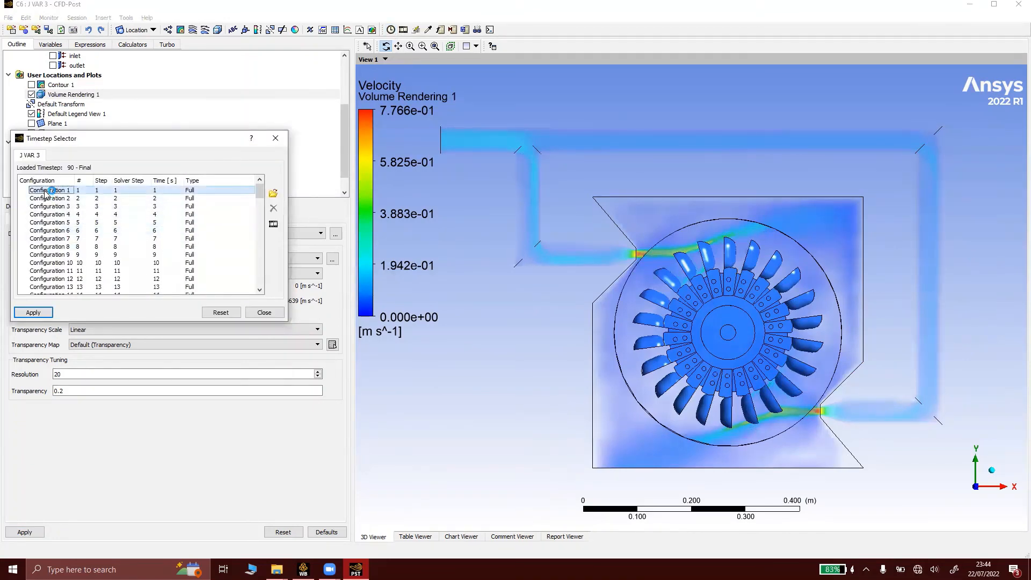
pyautogui.click(41, 312)
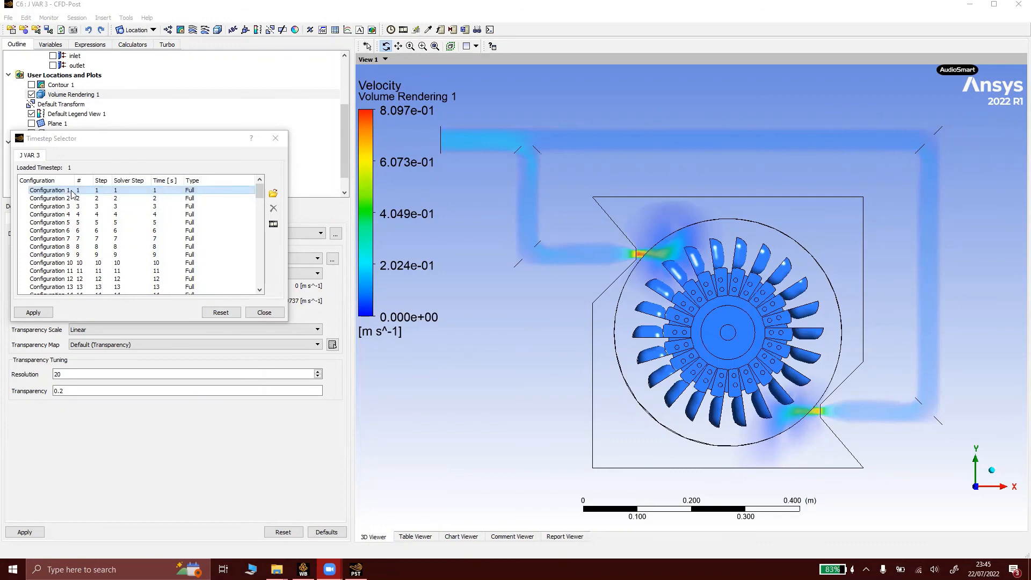
pyautogui.click(264, 313)
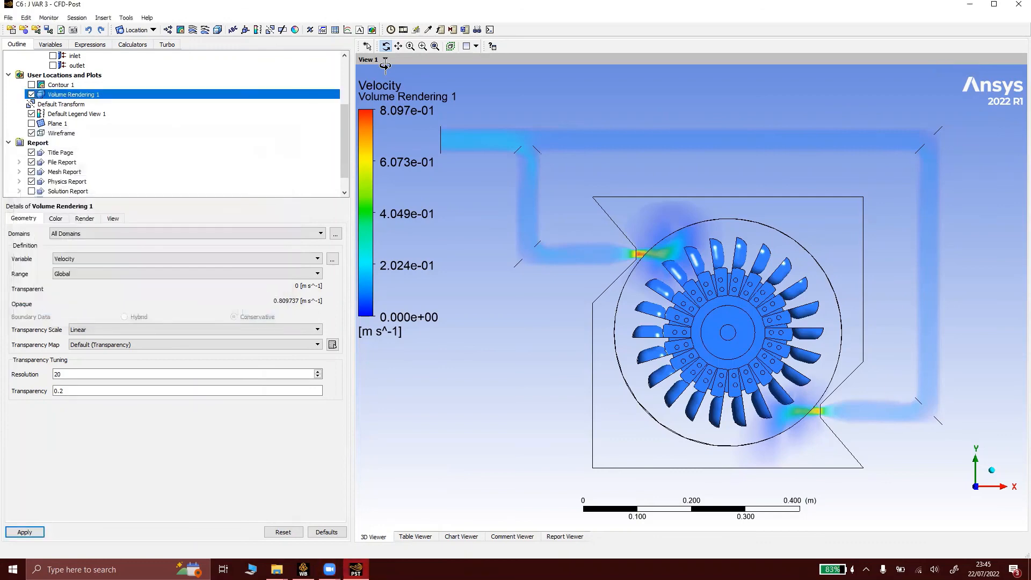
# Set the timestep animation to save a movie in MPEG4 format, view the save location without changing it, and close the animation settings
pyautogui.click(403, 30)
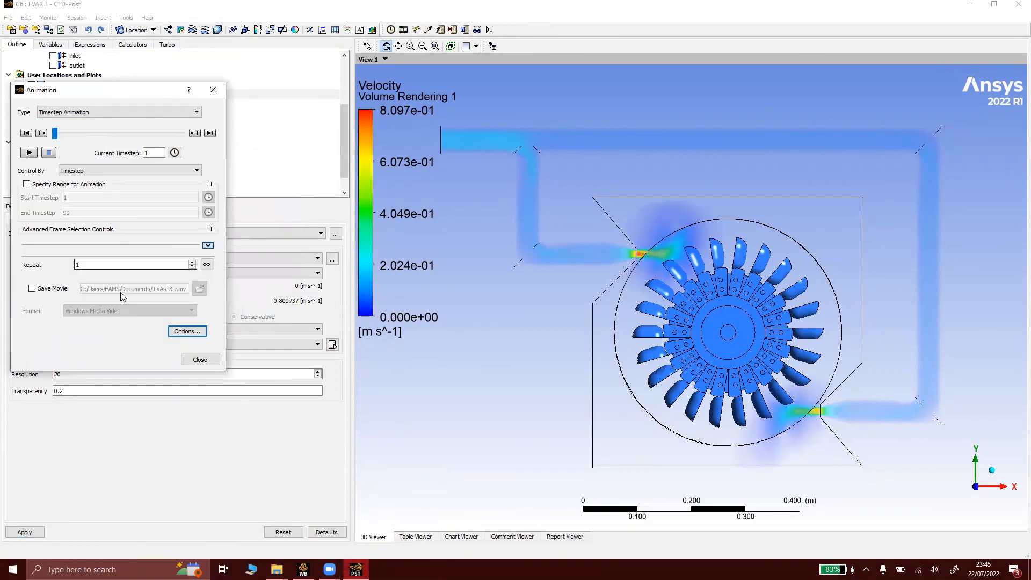
pyautogui.click(32, 289)
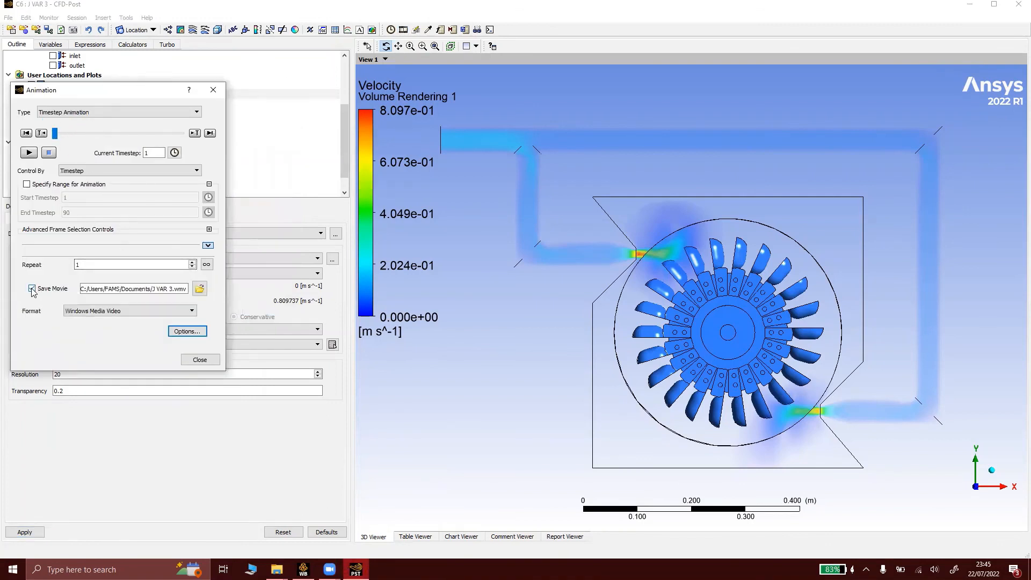
pyautogui.click(124, 311)
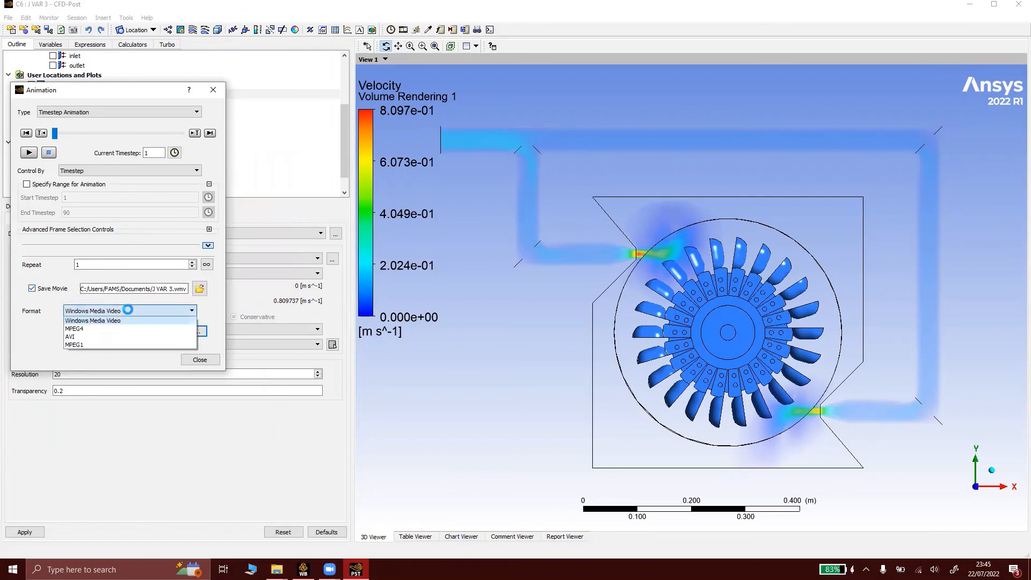
pyautogui.click(89, 329)
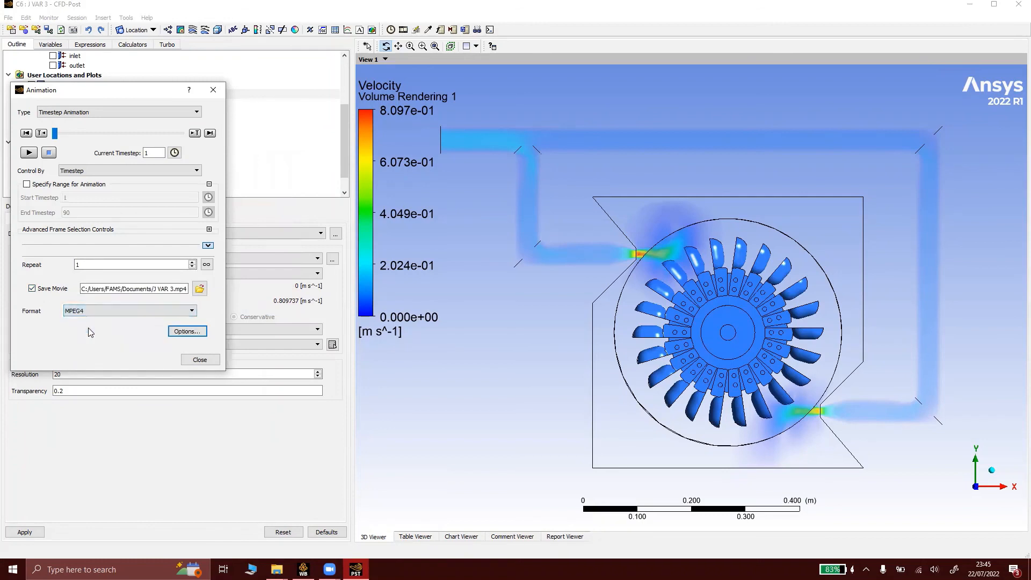
pyautogui.click(200, 290)
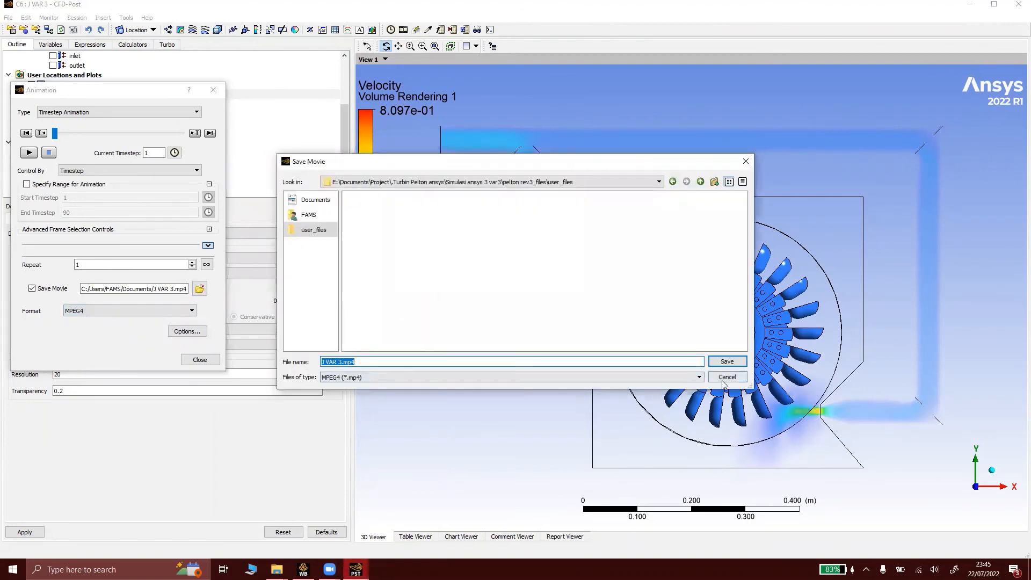
pyautogui.click(725, 378)
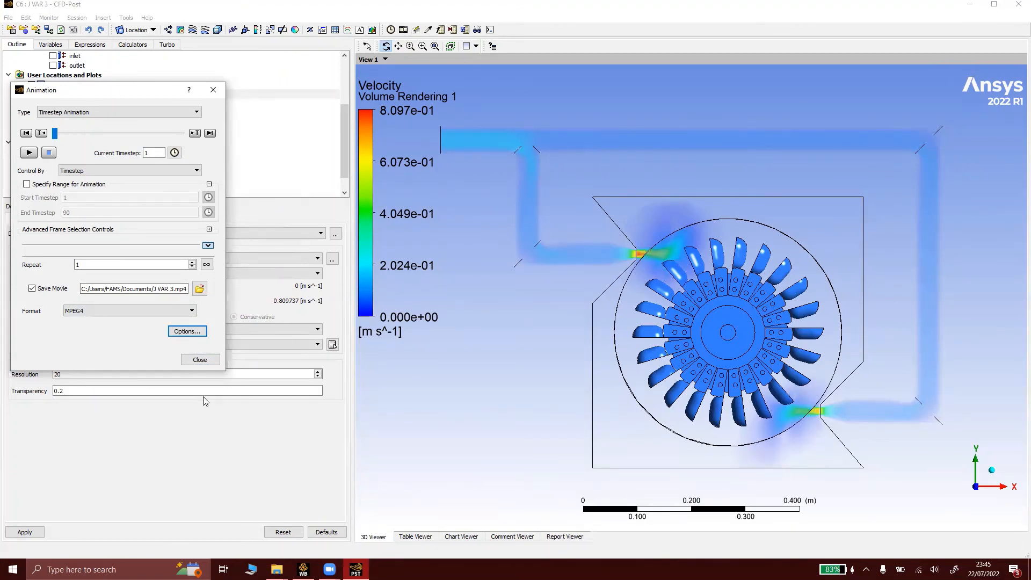
pyautogui.click(207, 361)
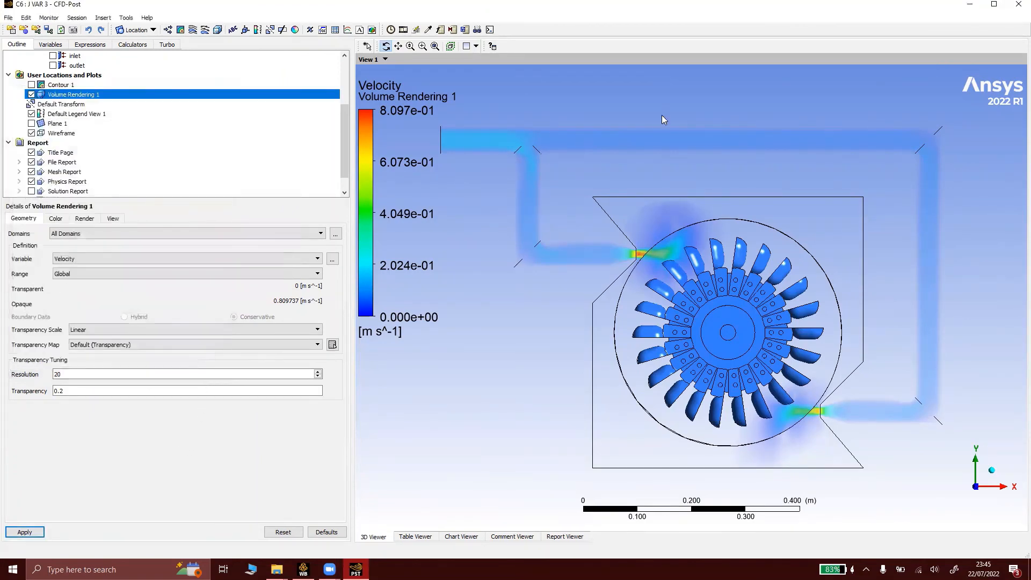